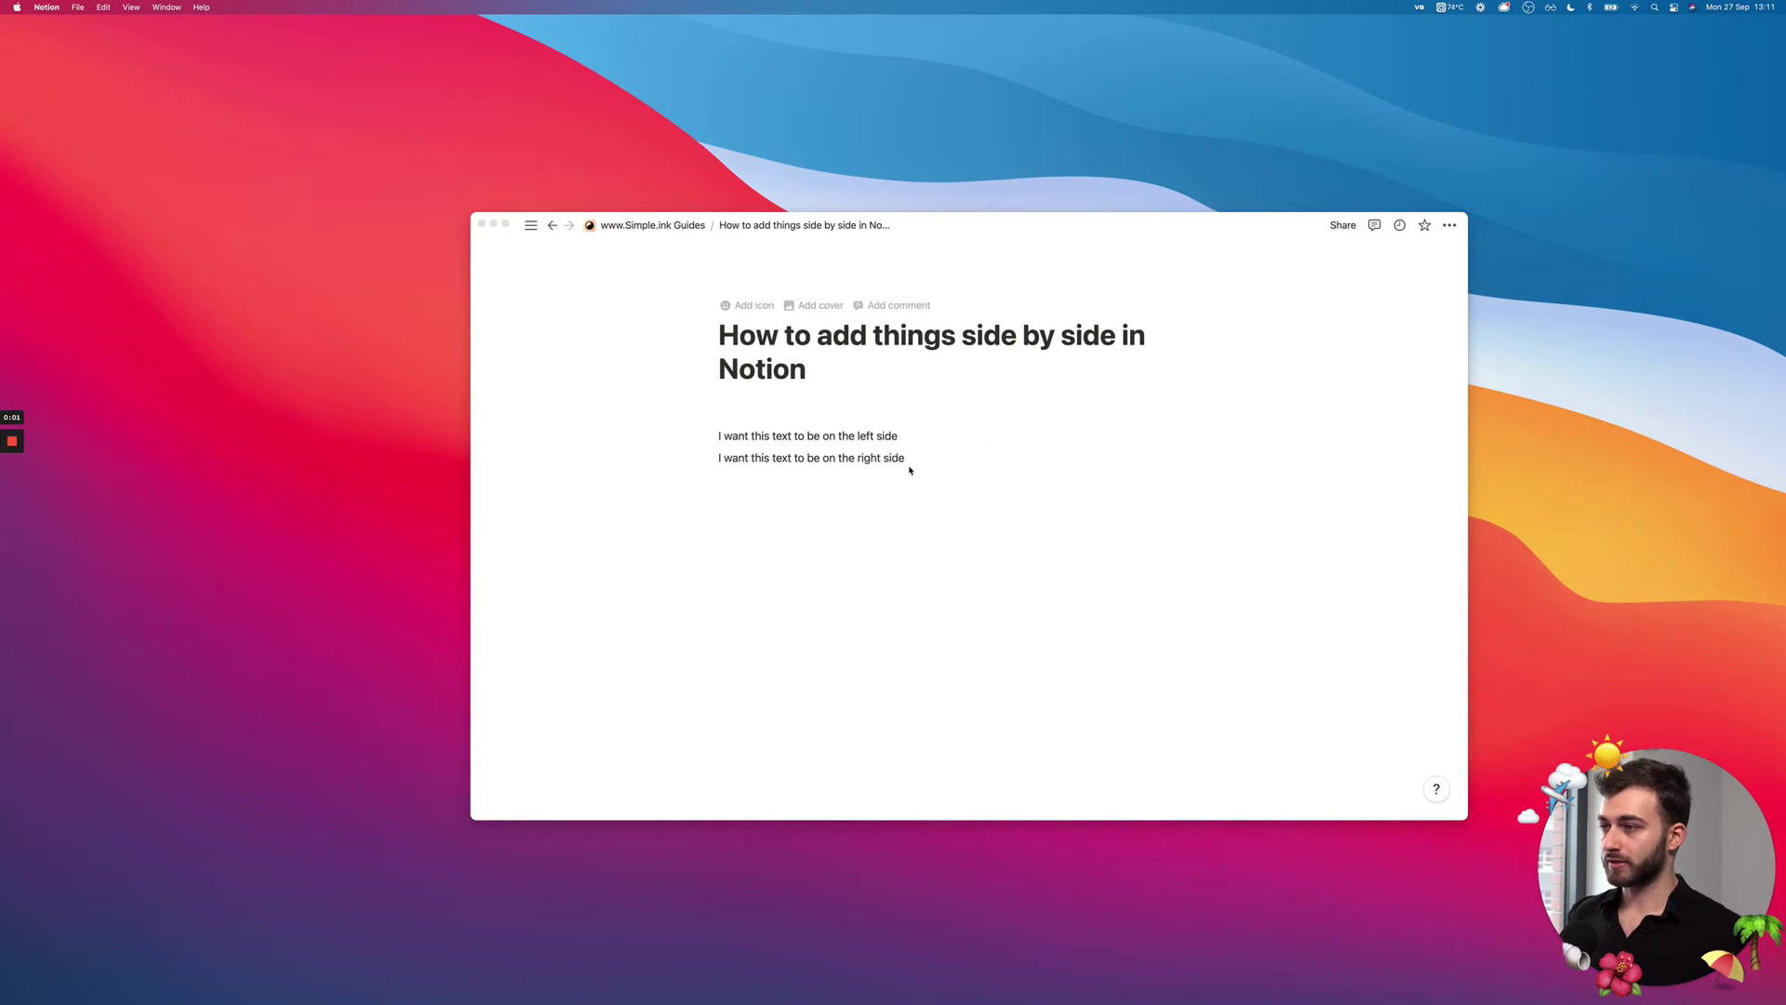
pyautogui.click(955, 475)
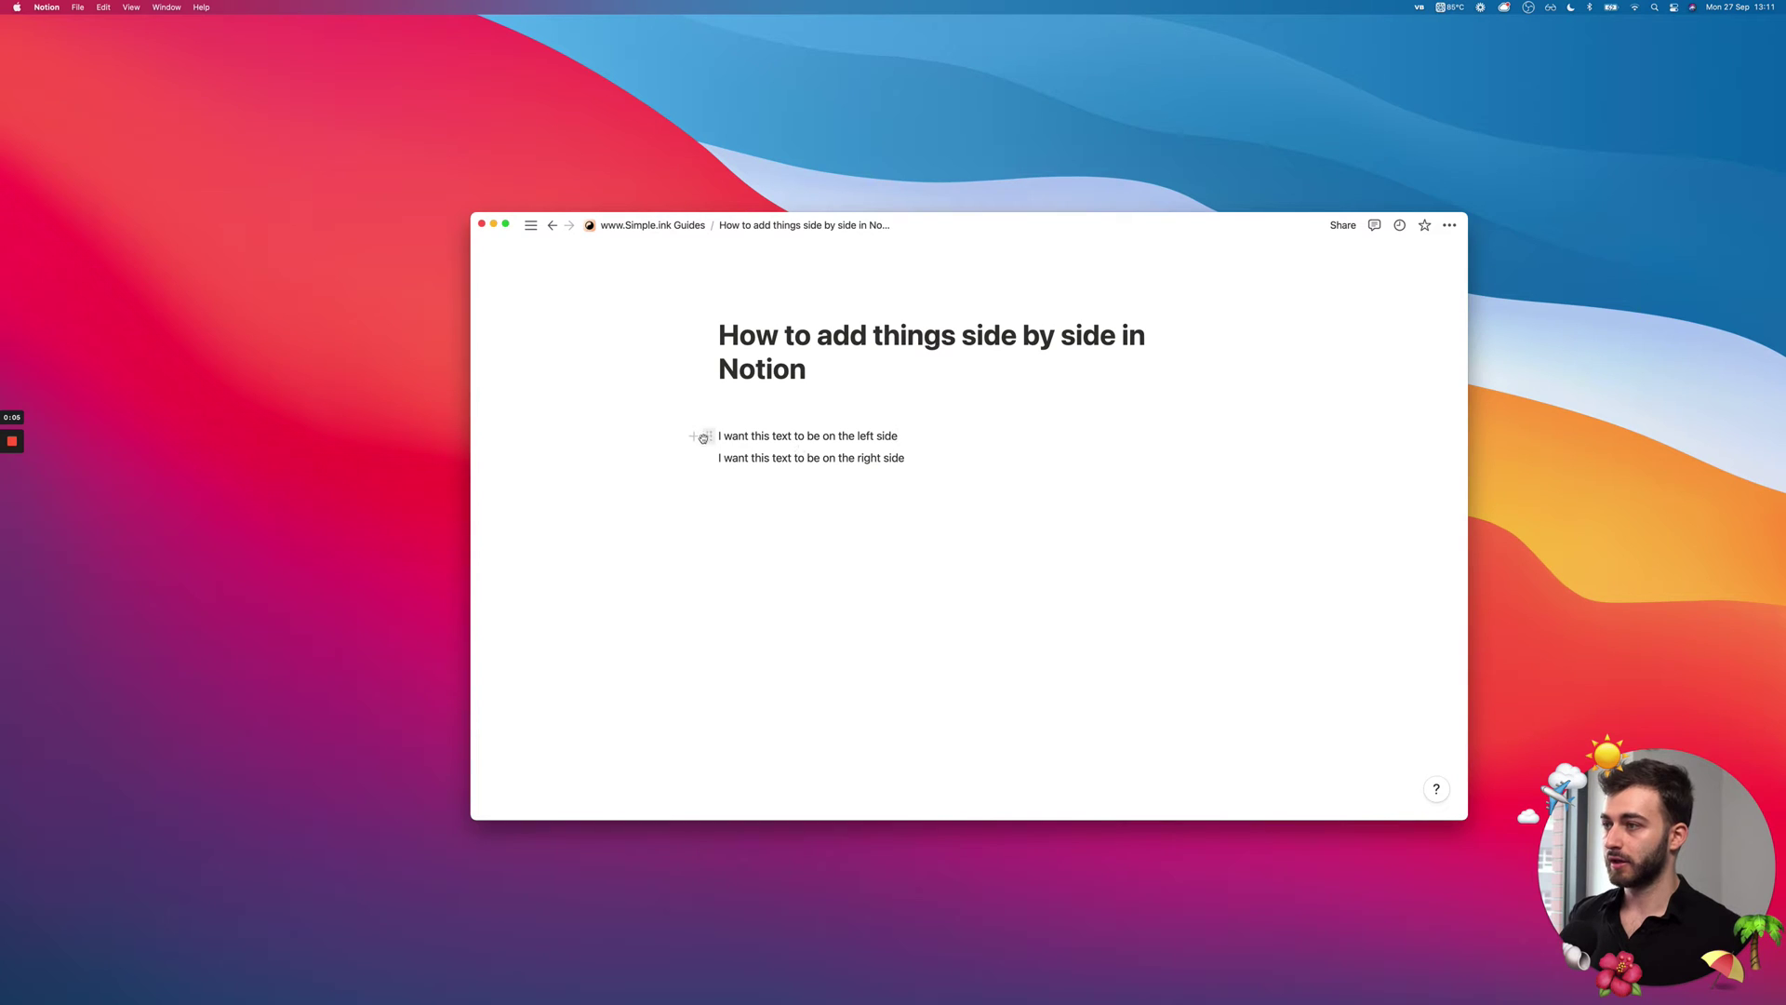
pyautogui.doubleClick(901, 435)
pyautogui.click(774, 456)
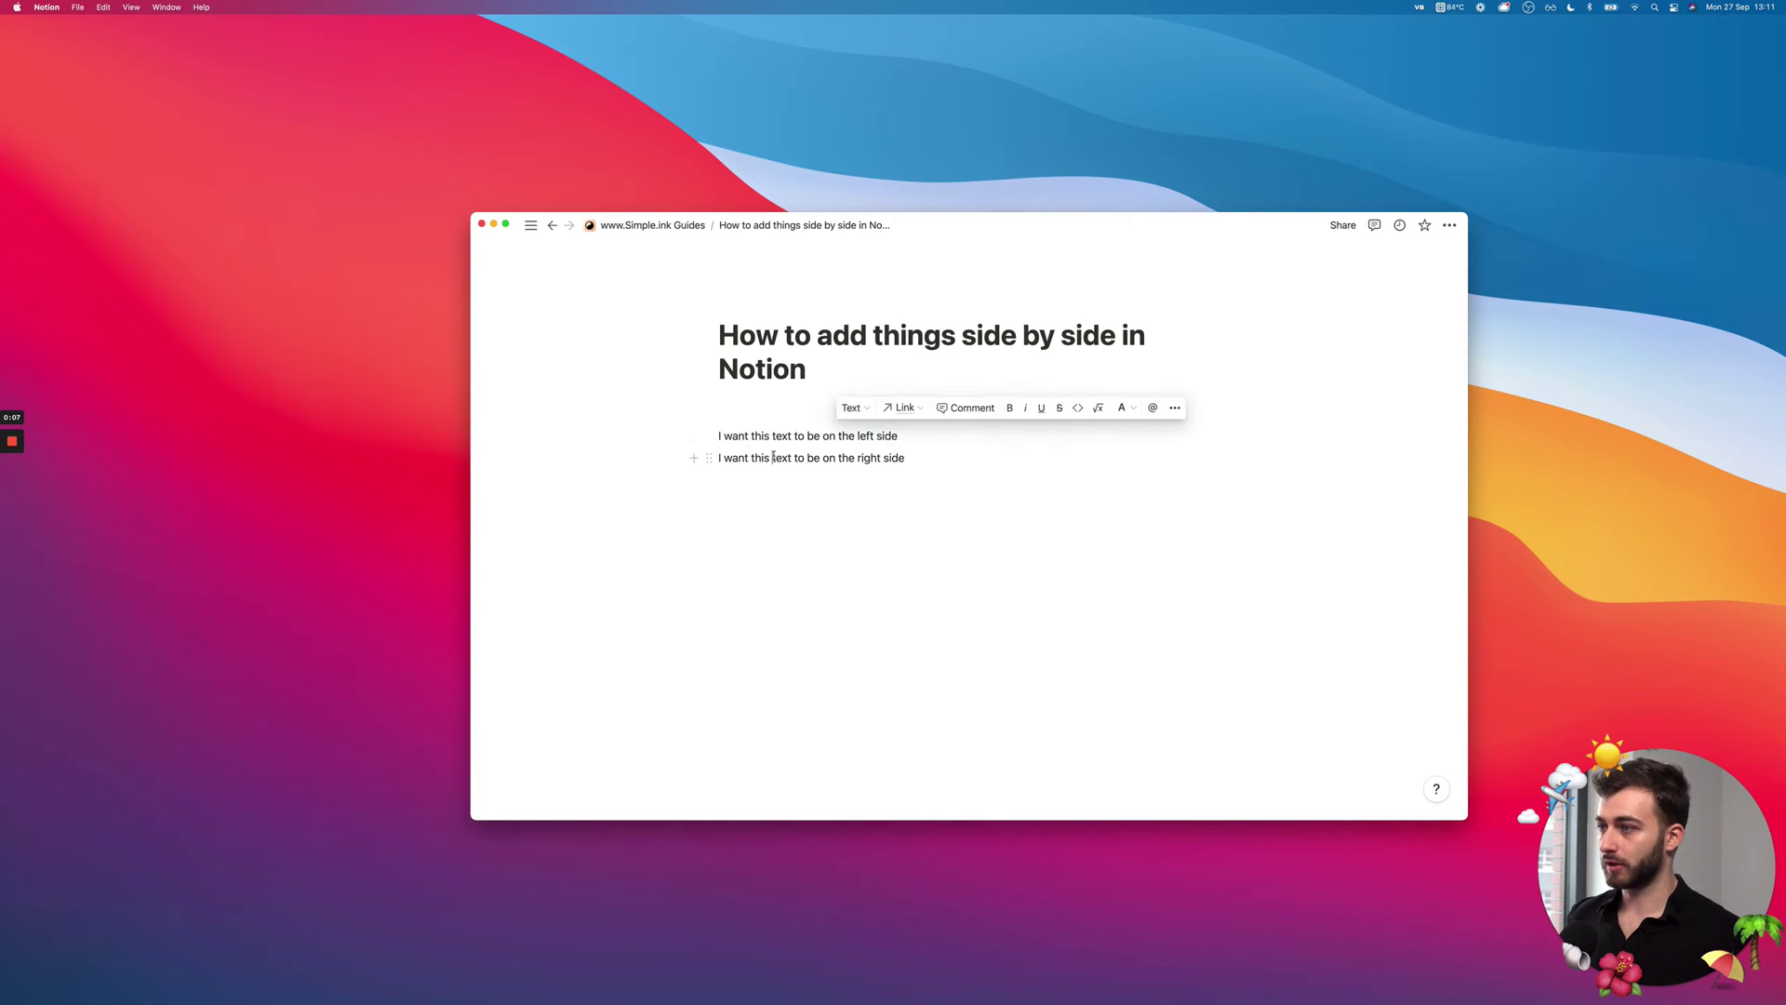
pyautogui.tripleClick(779, 458)
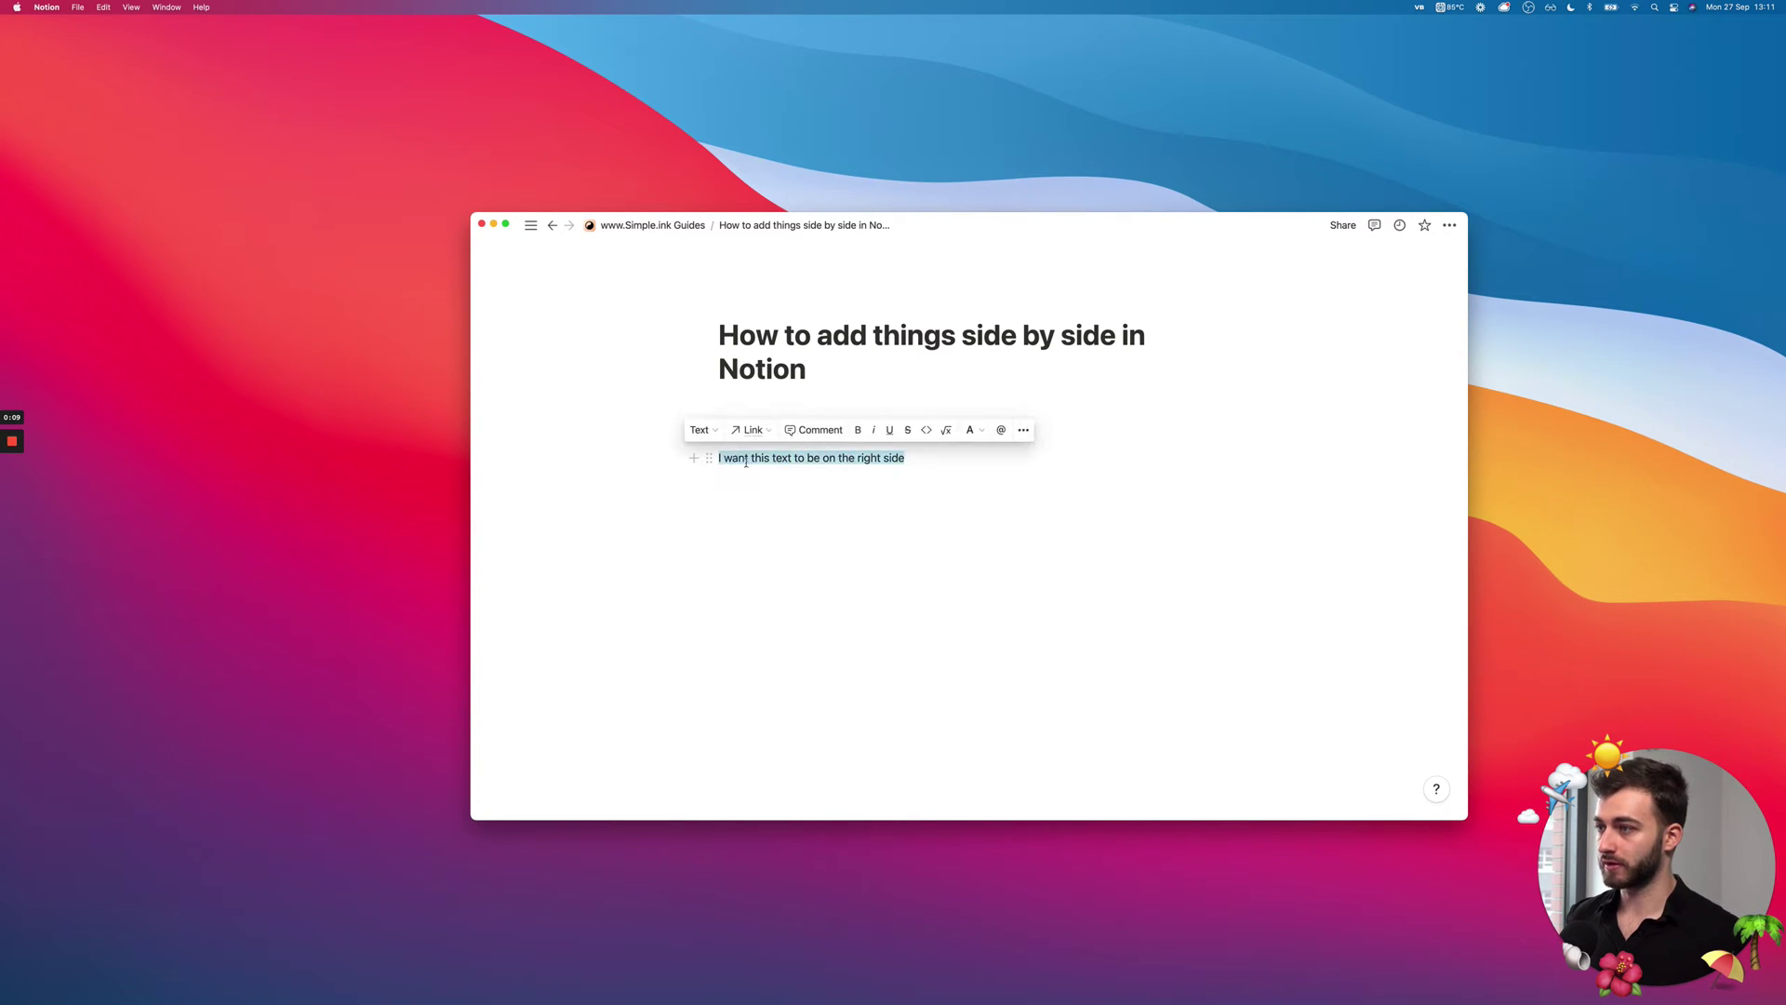
pyautogui.click(748, 458)
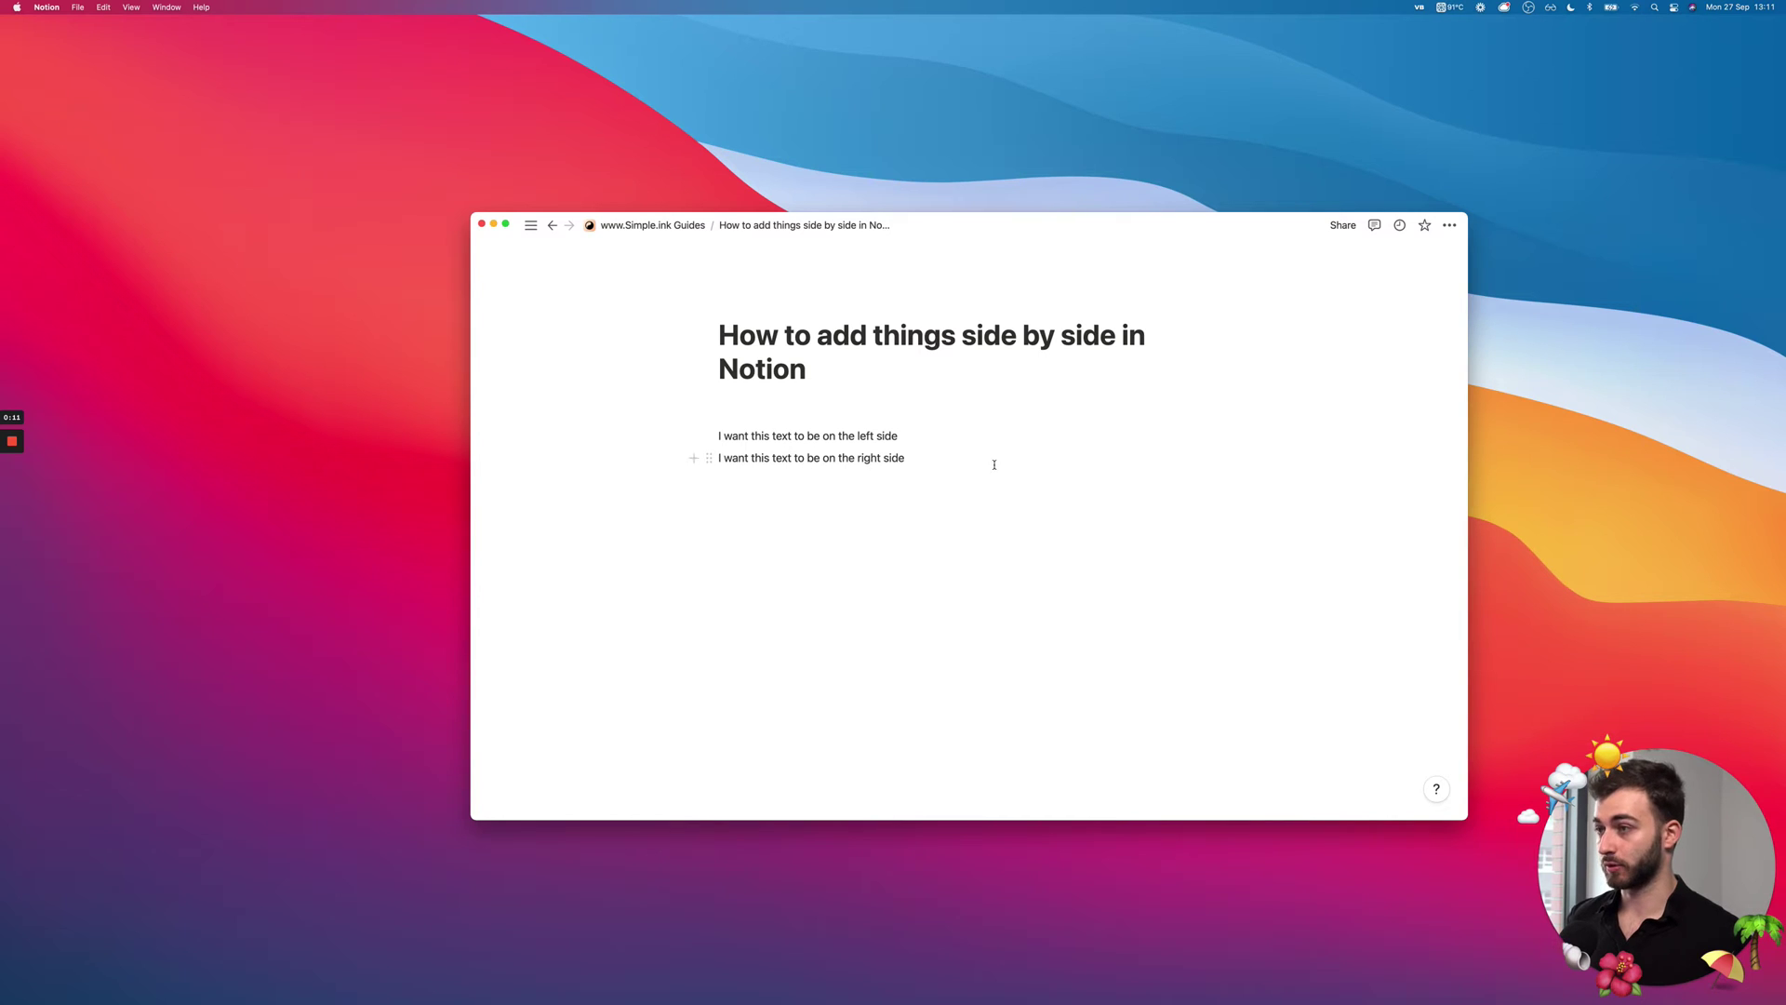
# - Place the "I want this text to be on the right side" block in a column beside the left-side text
pyautogui.moveTo(994, 464); pyautogui.dragTo(663, 485)
pyautogui.click(750, 473)
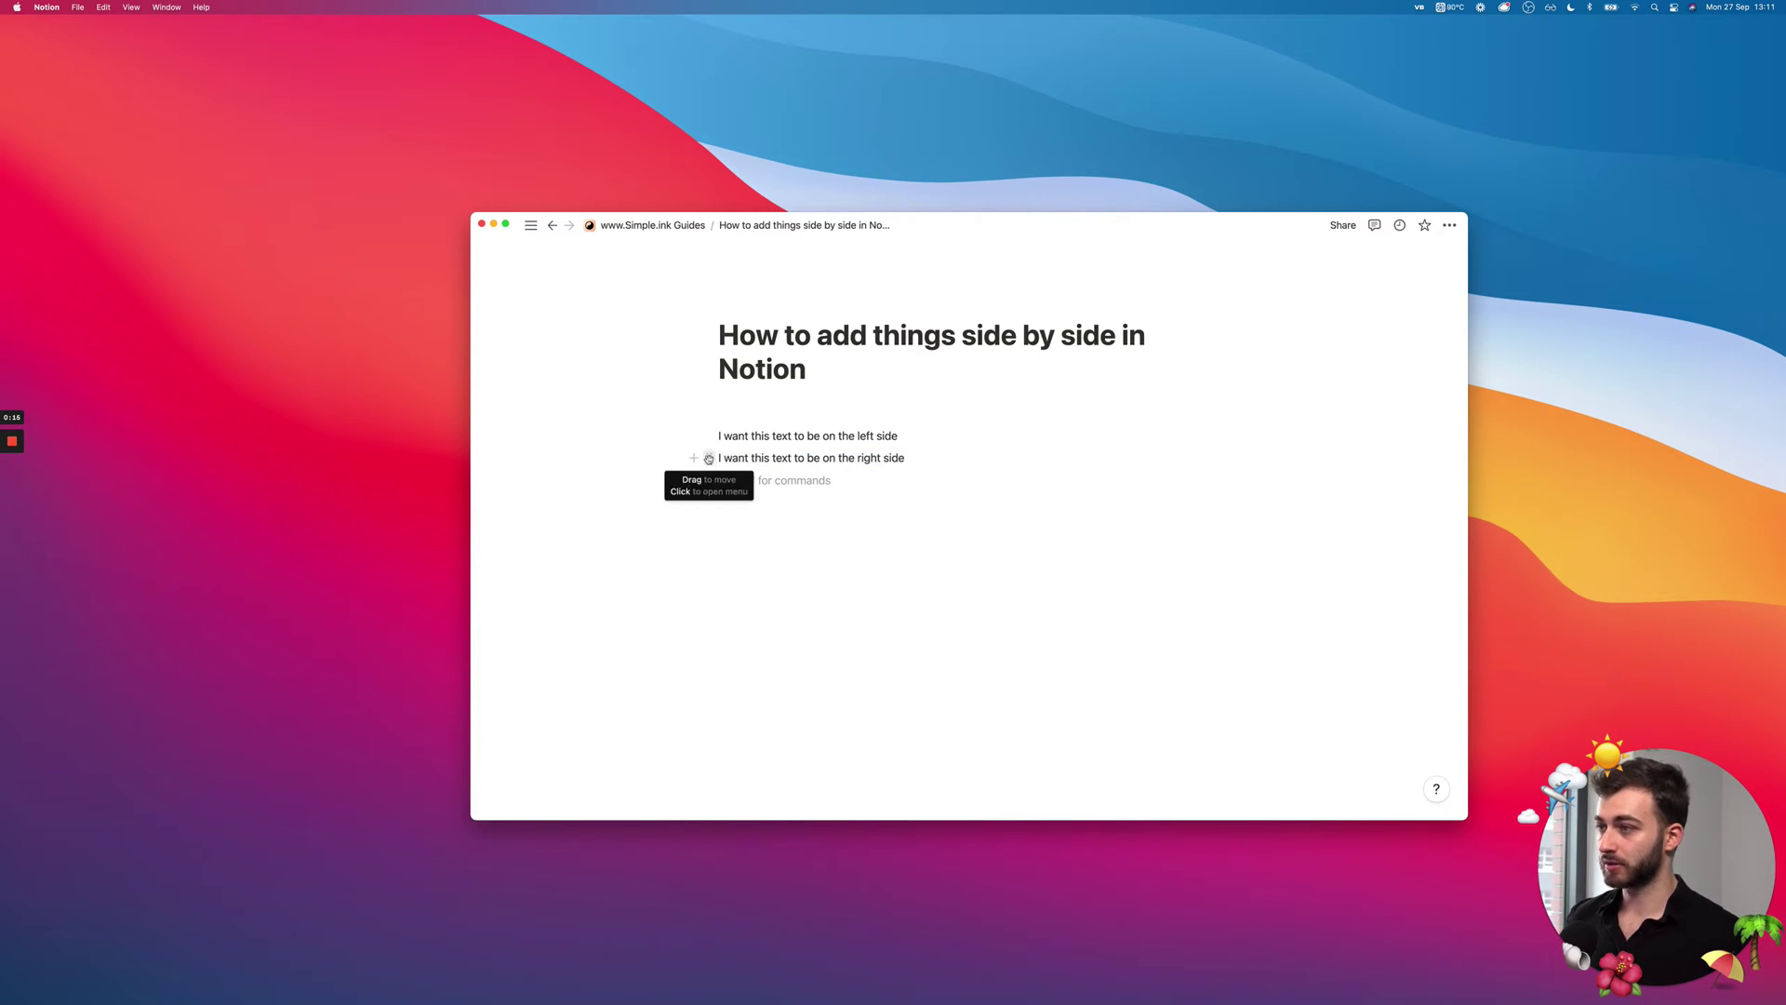
pyautogui.moveTo(709, 458); pyautogui.dragTo(1228, 435)
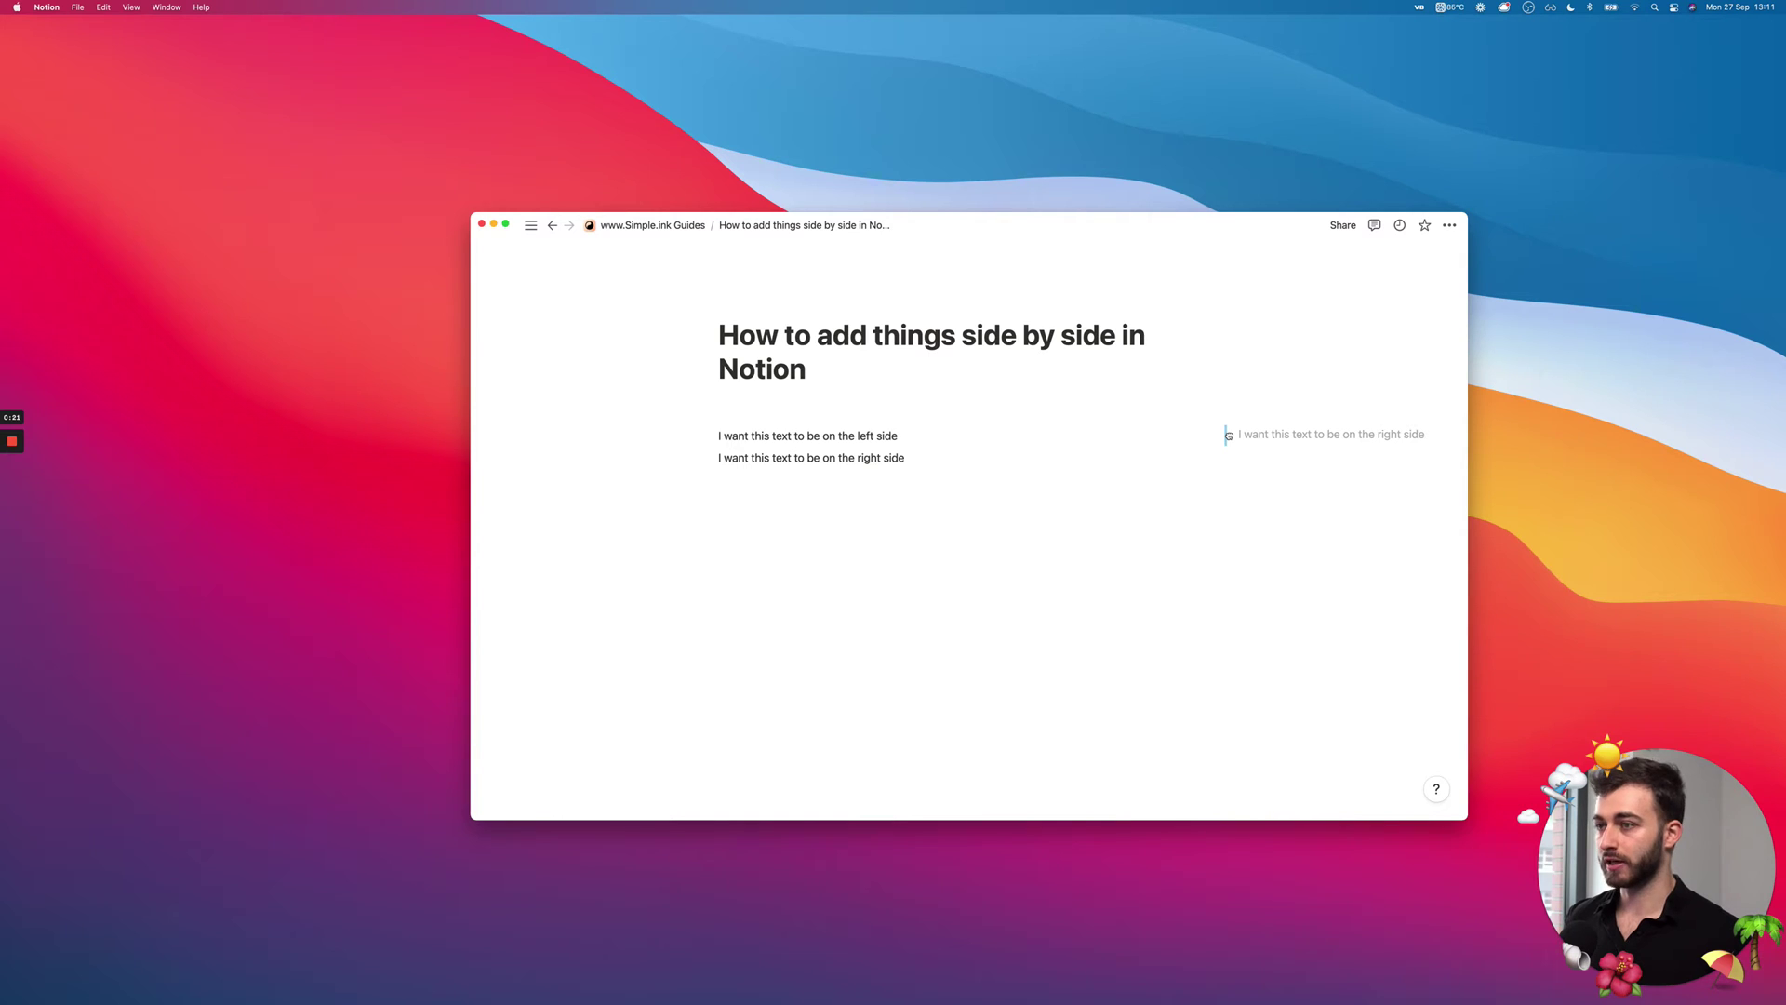
pyautogui.moveTo(1228, 435); pyautogui.dragTo(1228, 433)
# - Add a "Column 3" text block below the columns and place it as a third column after the right-side text
pyautogui.click(945, 465)
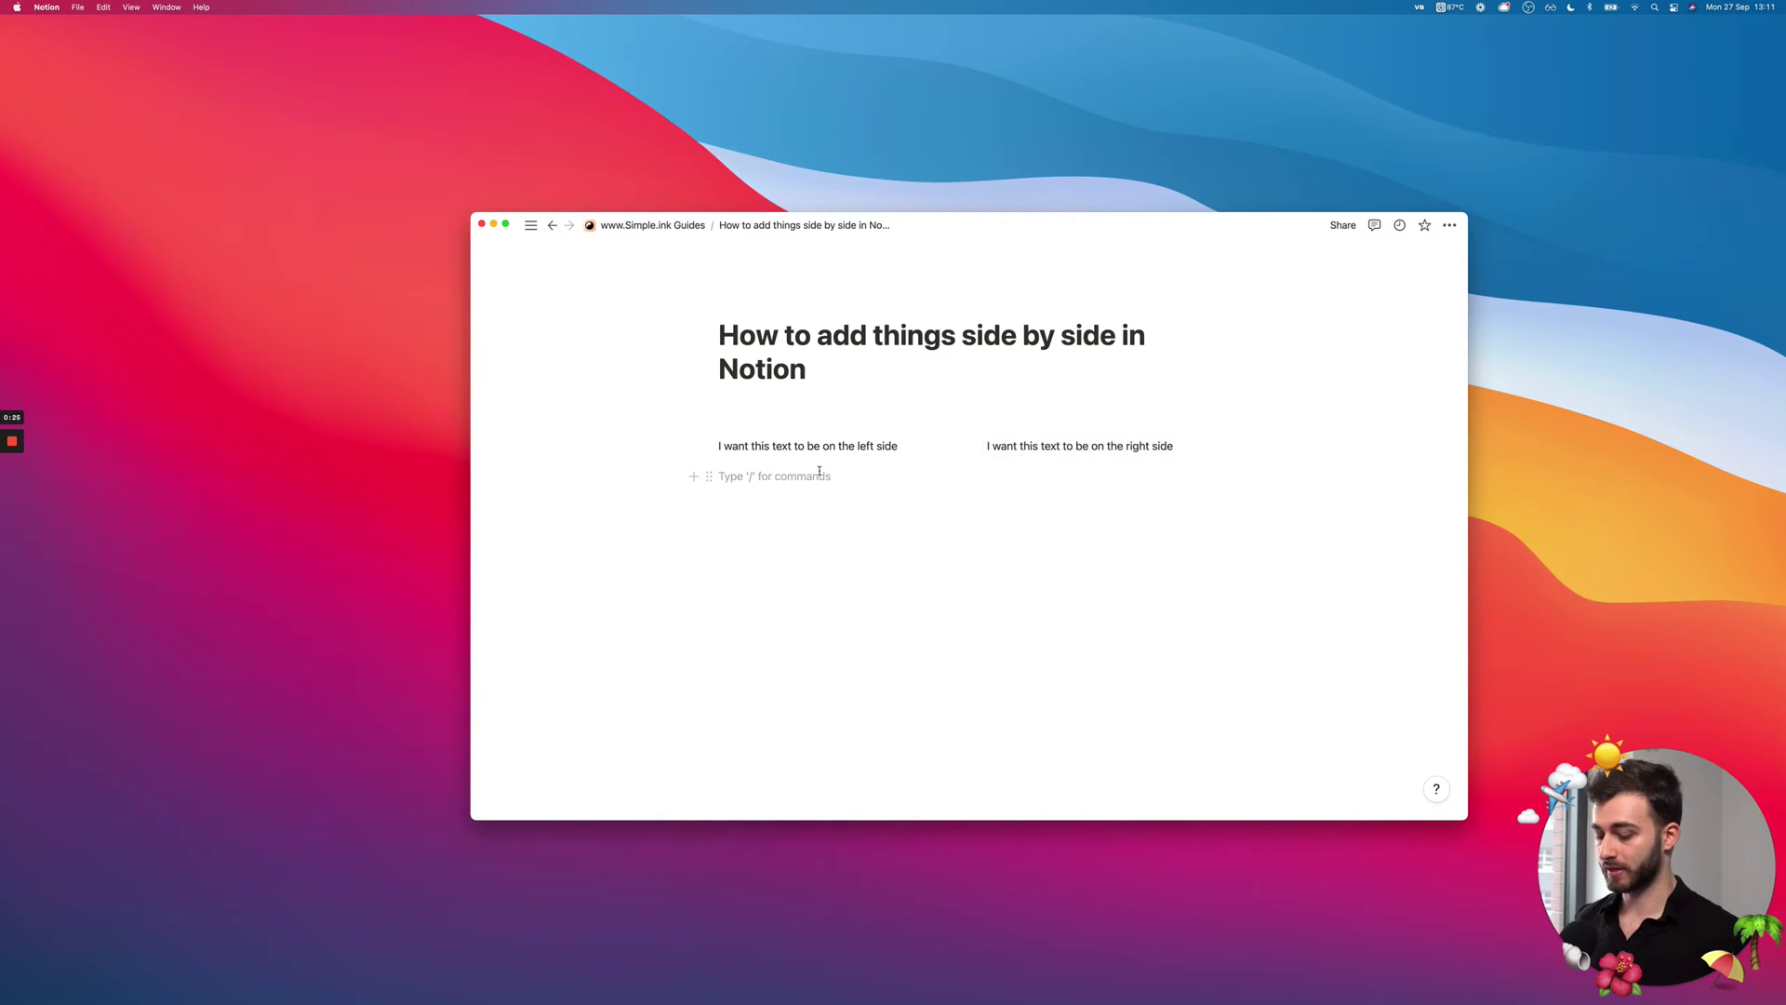
pyautogui.write('Column 3')
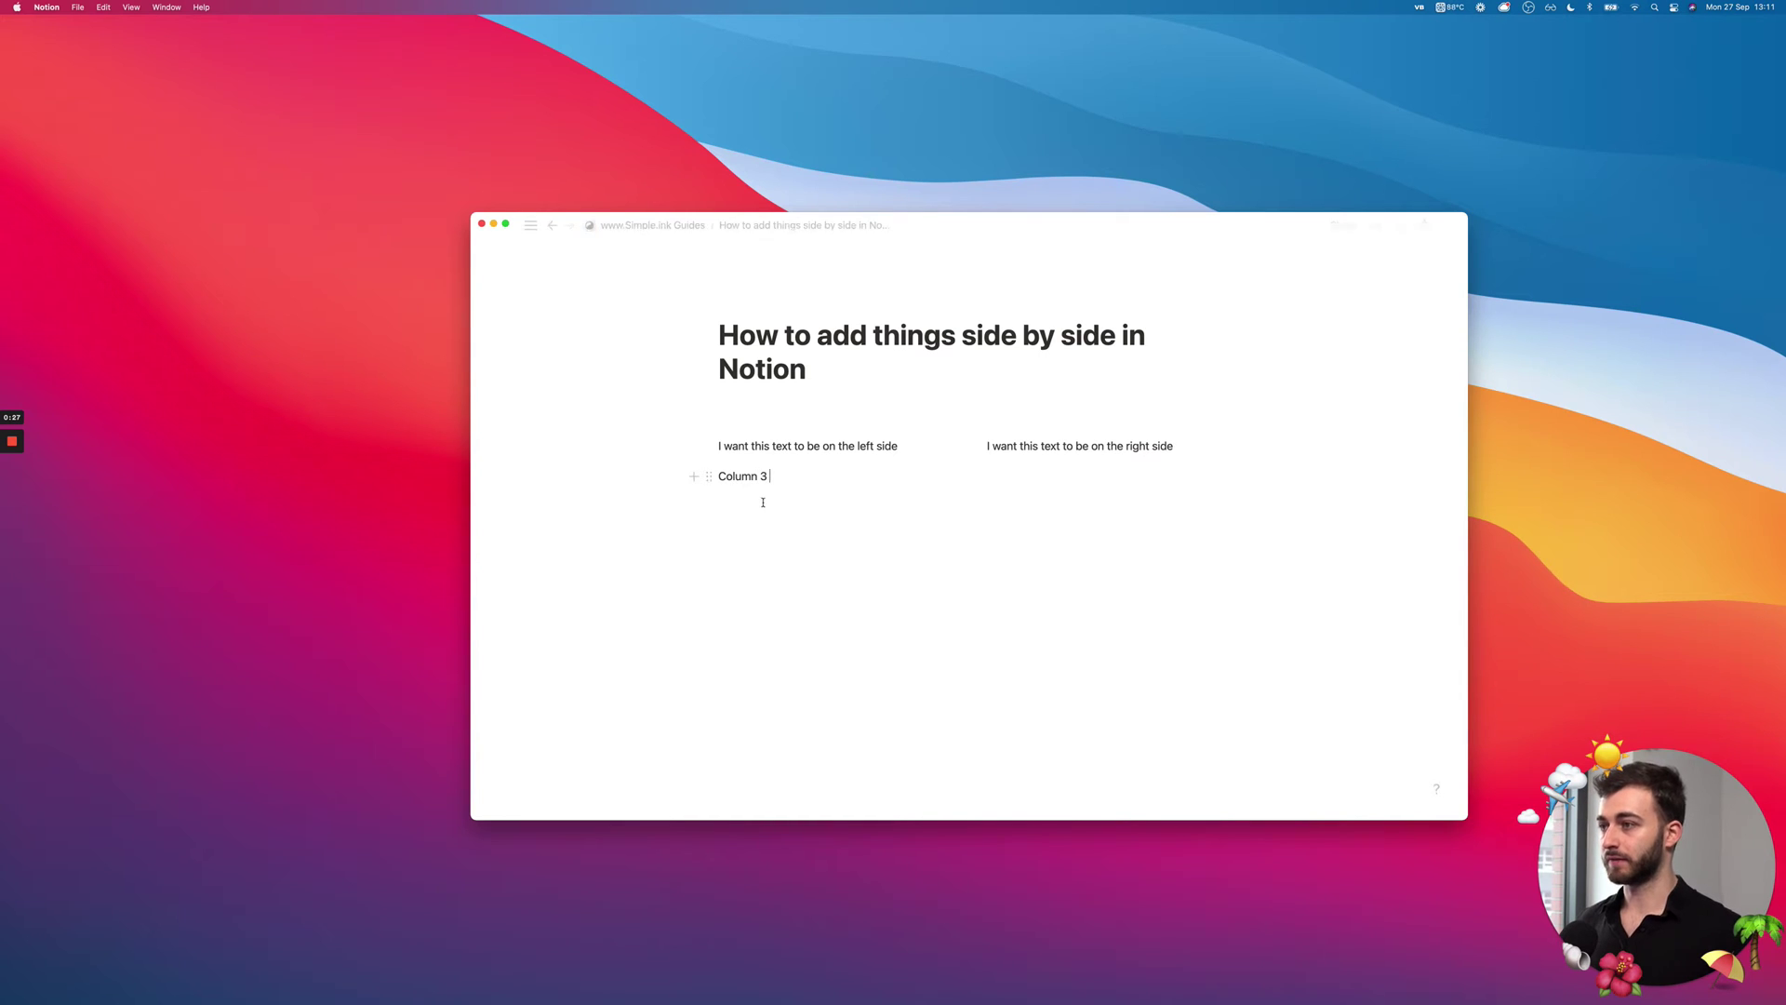
pyautogui.moveTo(707, 477); pyautogui.dragTo(1230, 446)
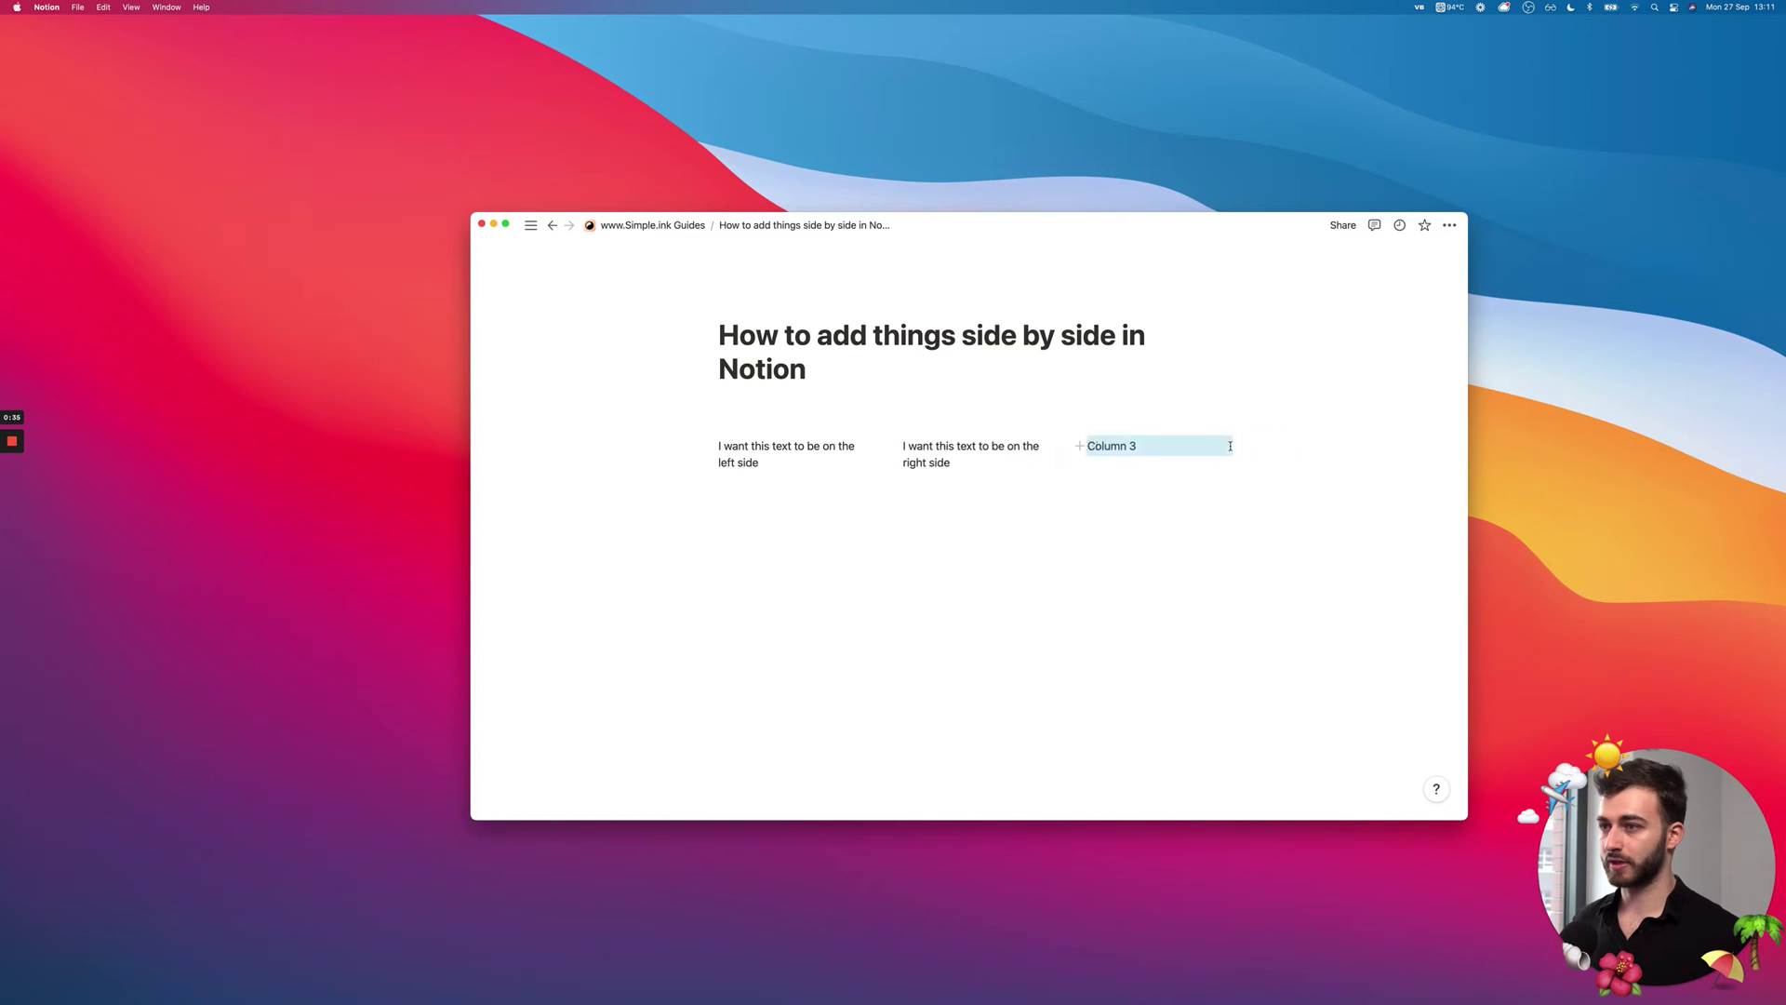
pyautogui.click(1092, 478)
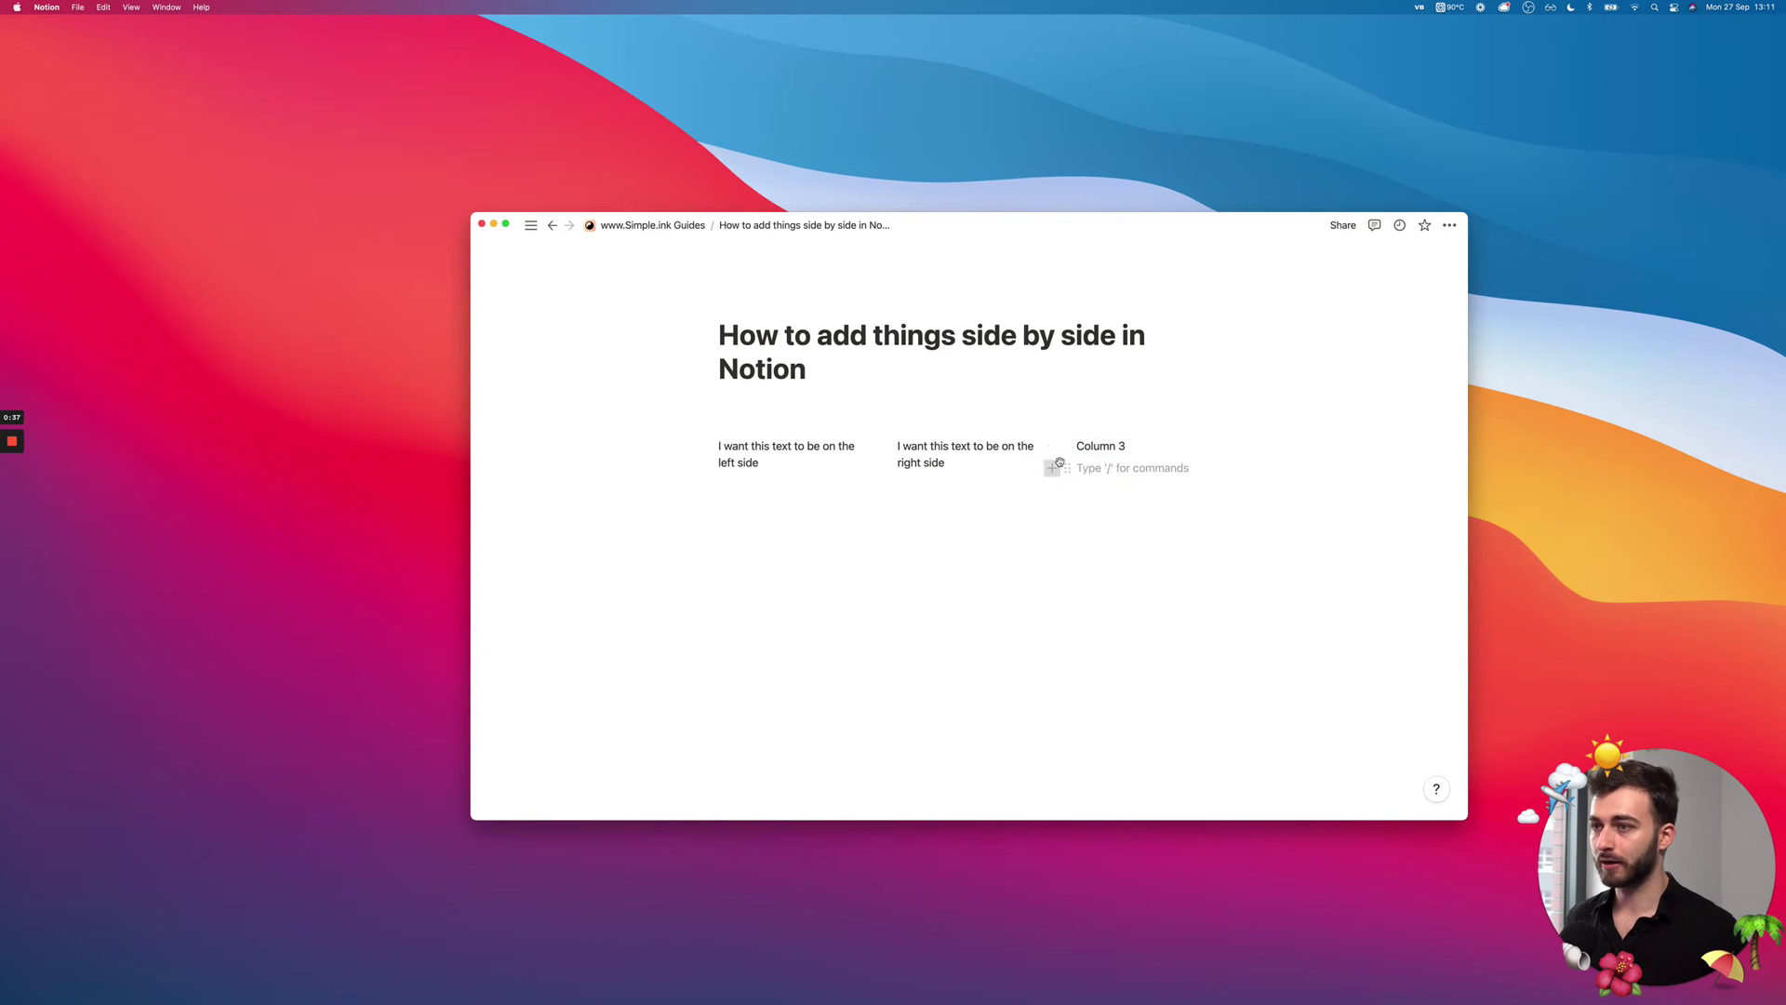
# - Try widening the second column against the Column 3 column and set the widths back to equal
pyautogui.moveTo(1057, 425); pyautogui.dragTo(1062, 463)
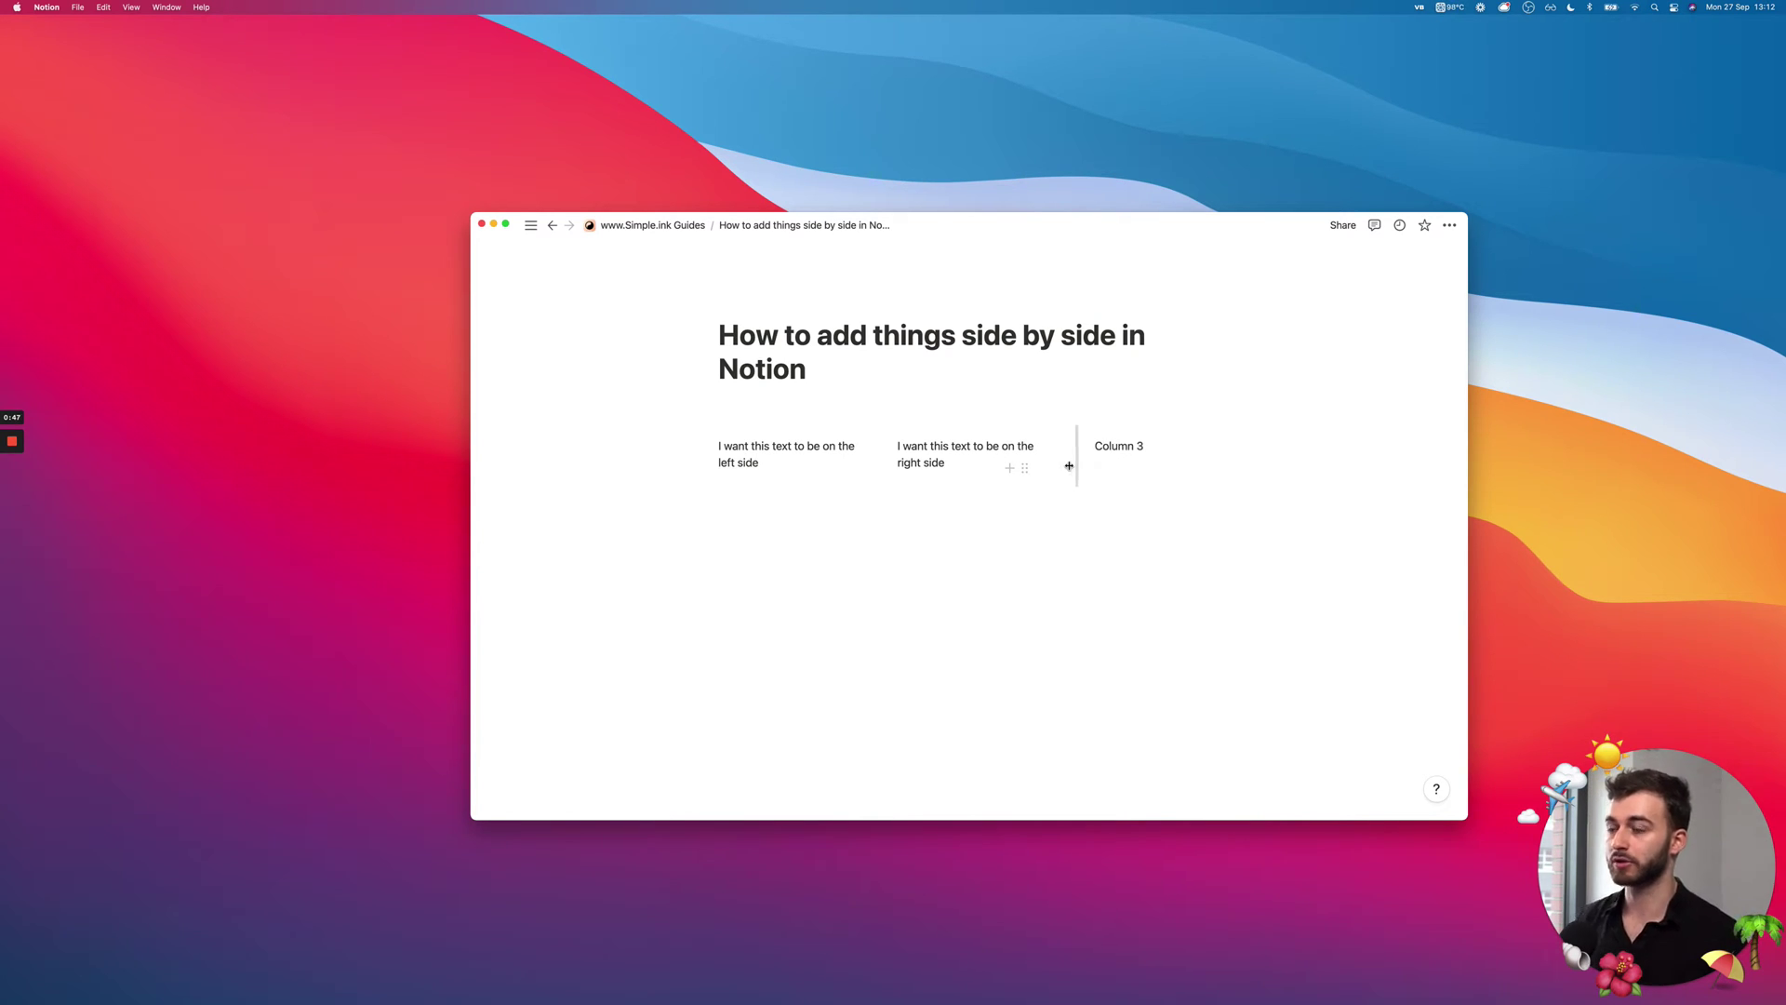
pyautogui.moveTo(1069, 466)
pyautogui.mouseDown()
pyautogui.moveTo(1033, 459)
pyautogui.moveTo(1136, 448)
pyautogui.moveTo(949, 456)
pyautogui.moveTo(1116, 450)
pyautogui.moveTo(1061, 448)
pyautogui.mouseUp()
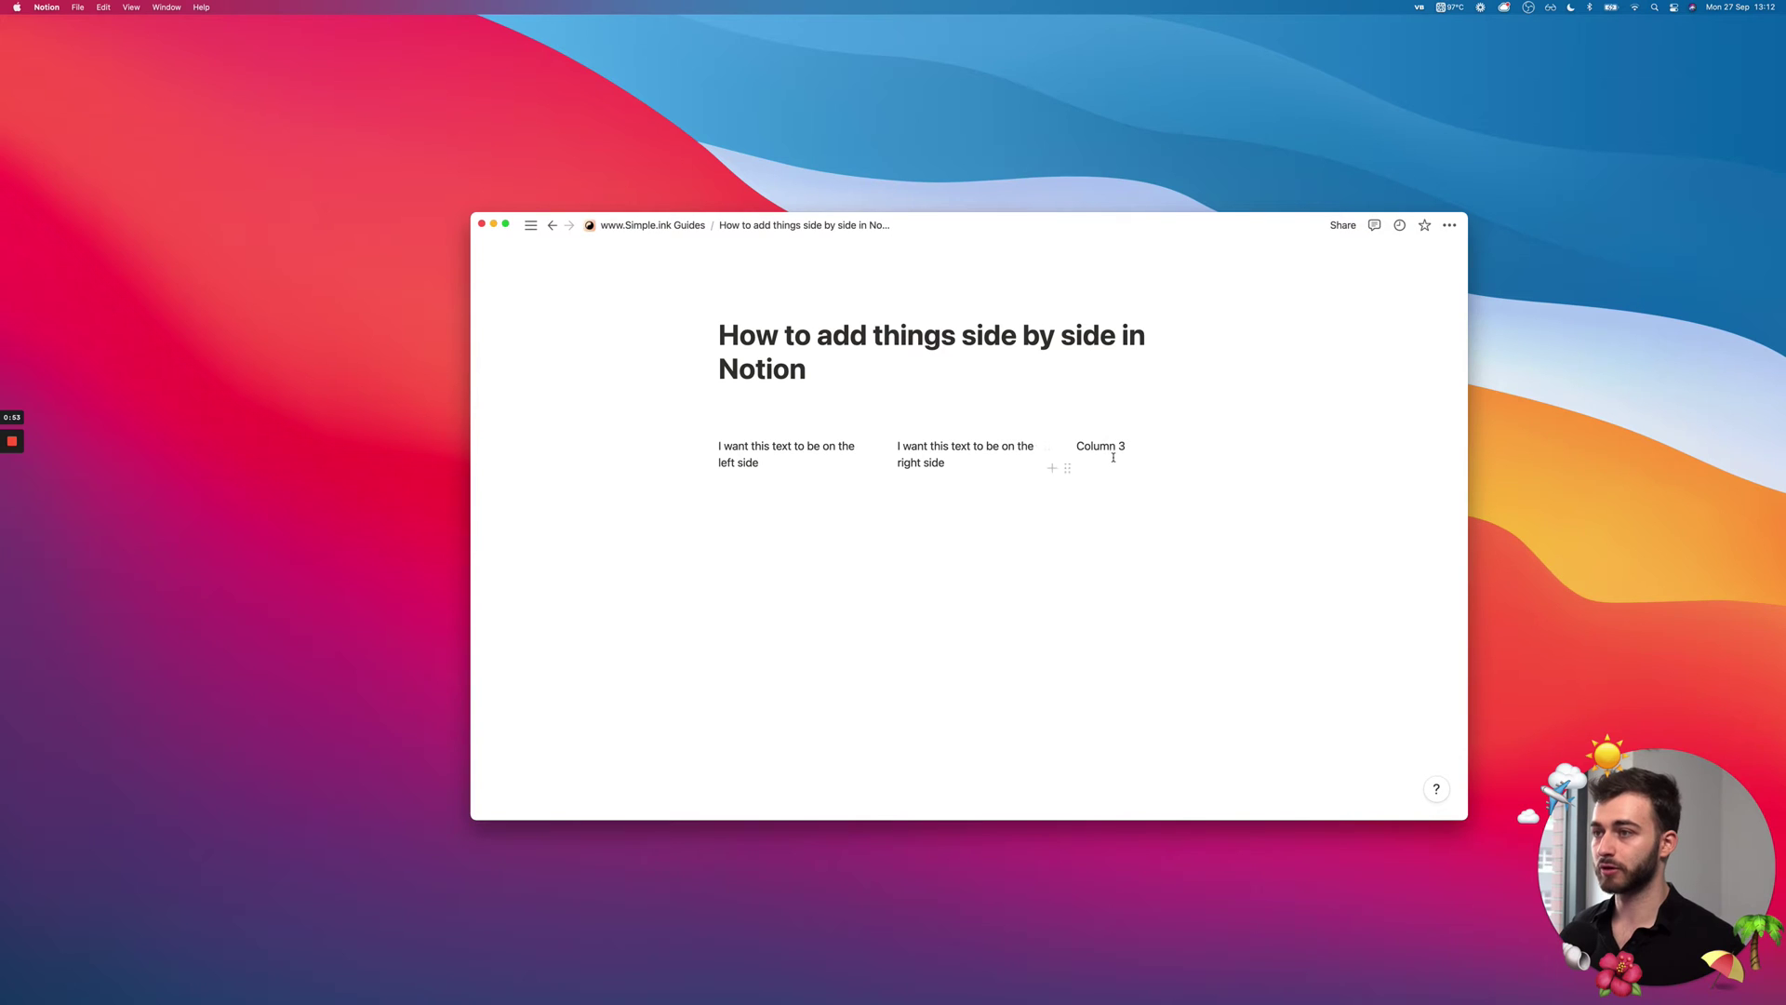
# - Undo the Column 3 block, the added blank lines and the two-column arrangement
pyautogui.press('super+z')
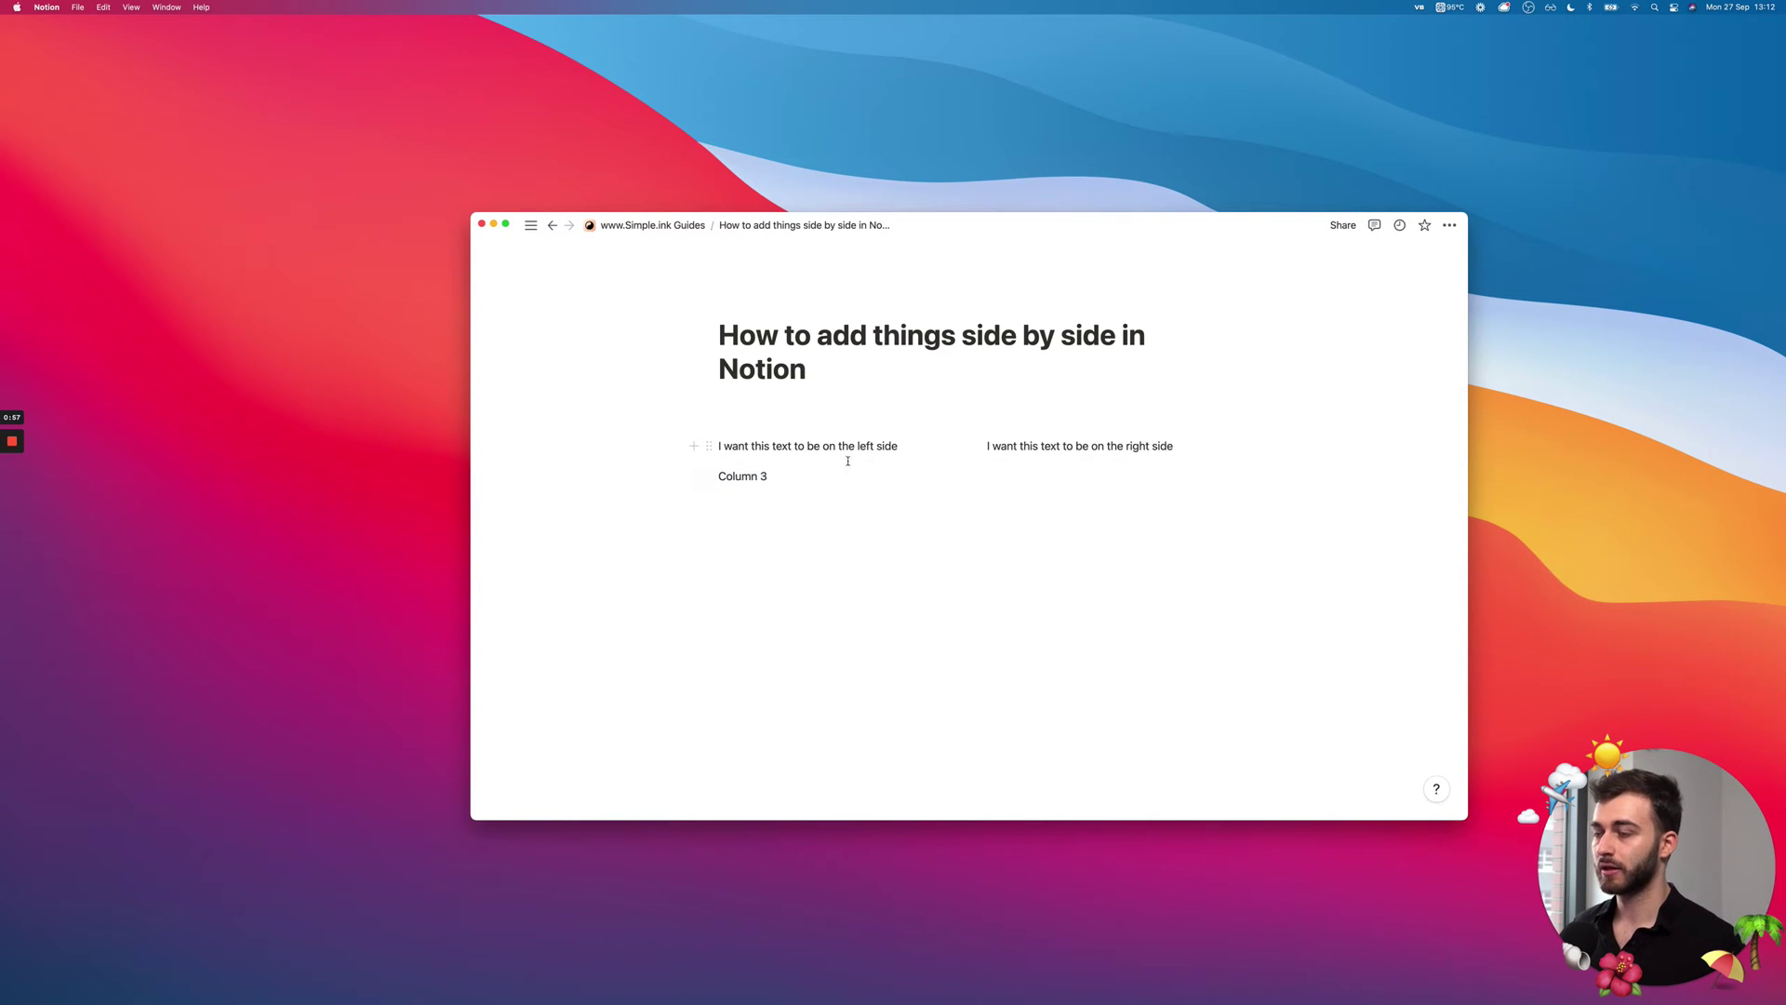
pyautogui.press('Return')
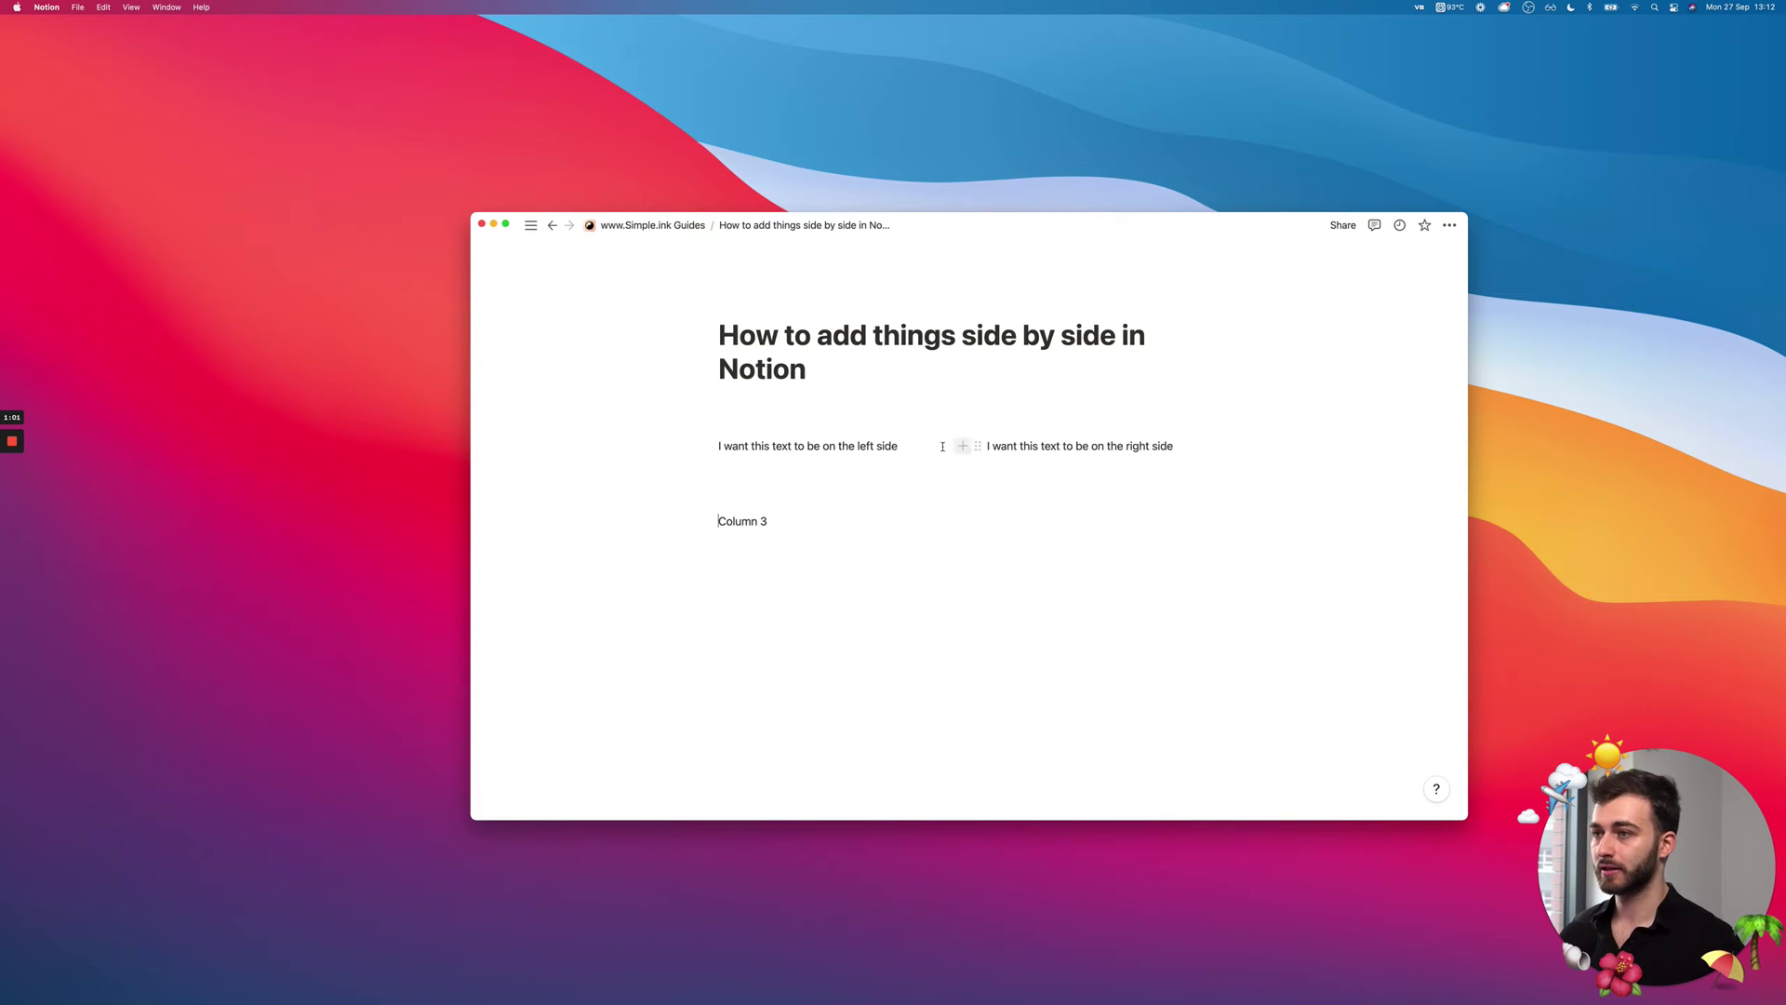
pyautogui.press('super+z')
pyautogui.press('super+z')
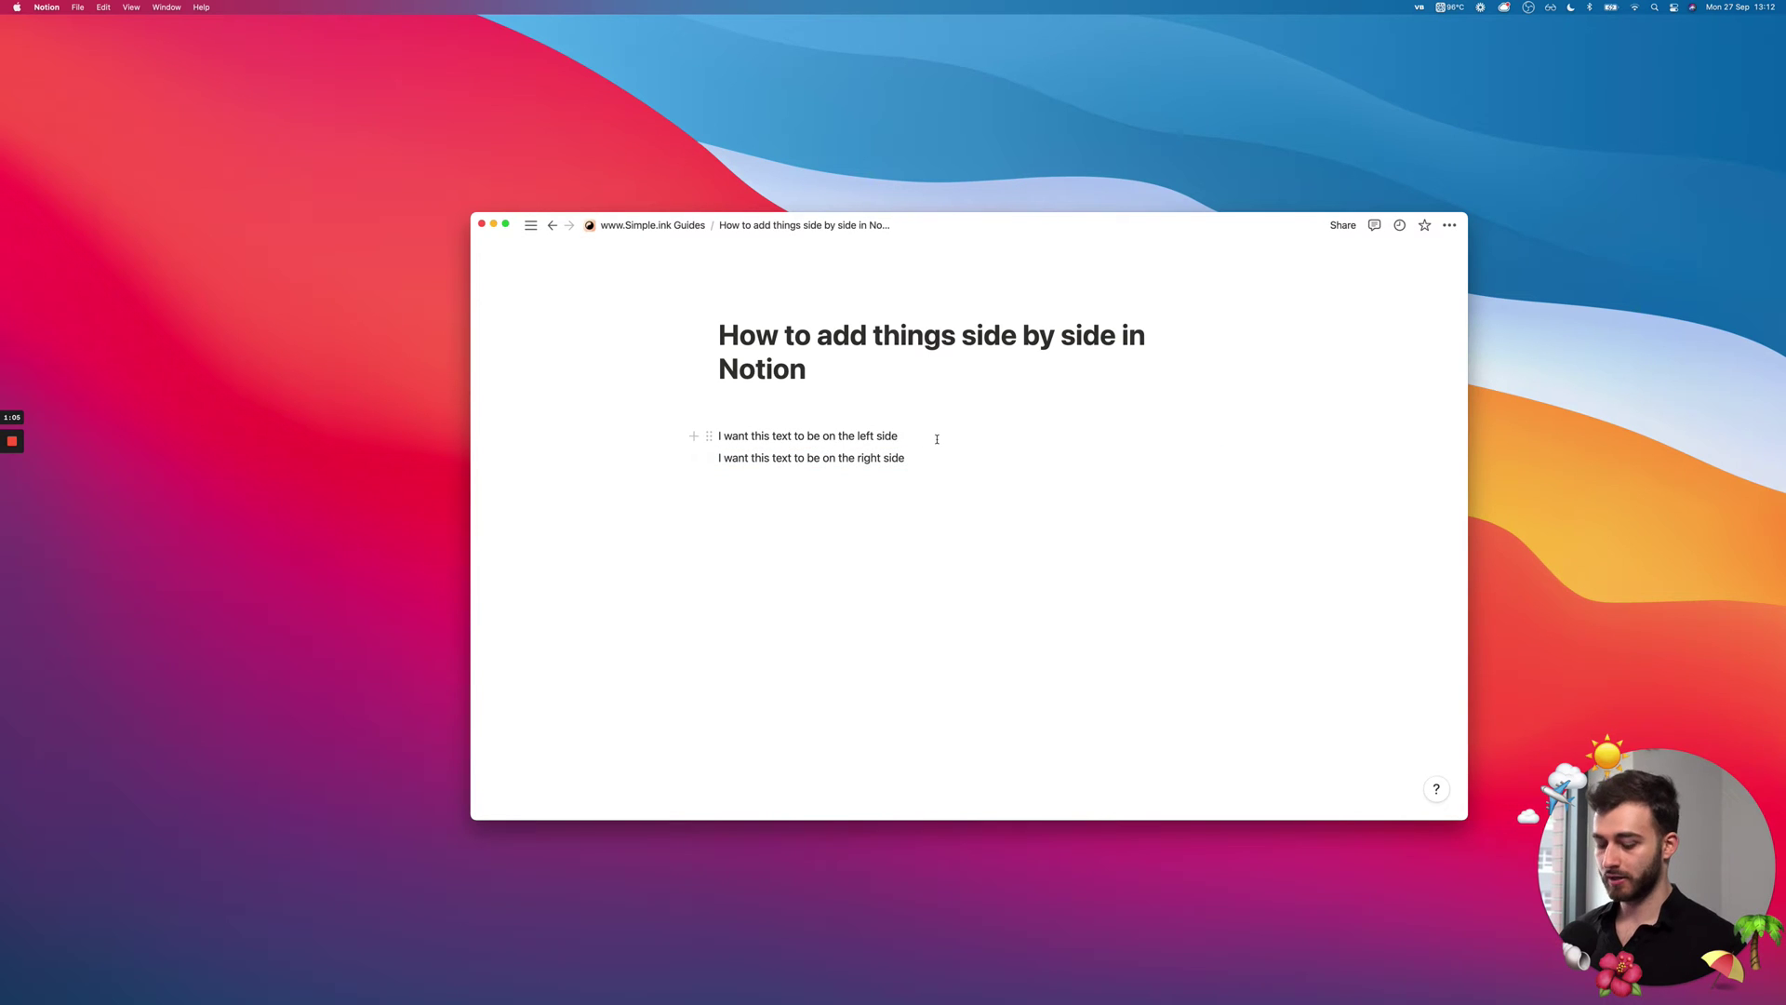
# - Add the lines "Text 2", "Text 3" and "Text 4" between the left-side and right-side sentences
pyautogui.press('Return')
pyautogui.write('Text 2')
pyautogui.press('Return')
pyautogui.write('Te')
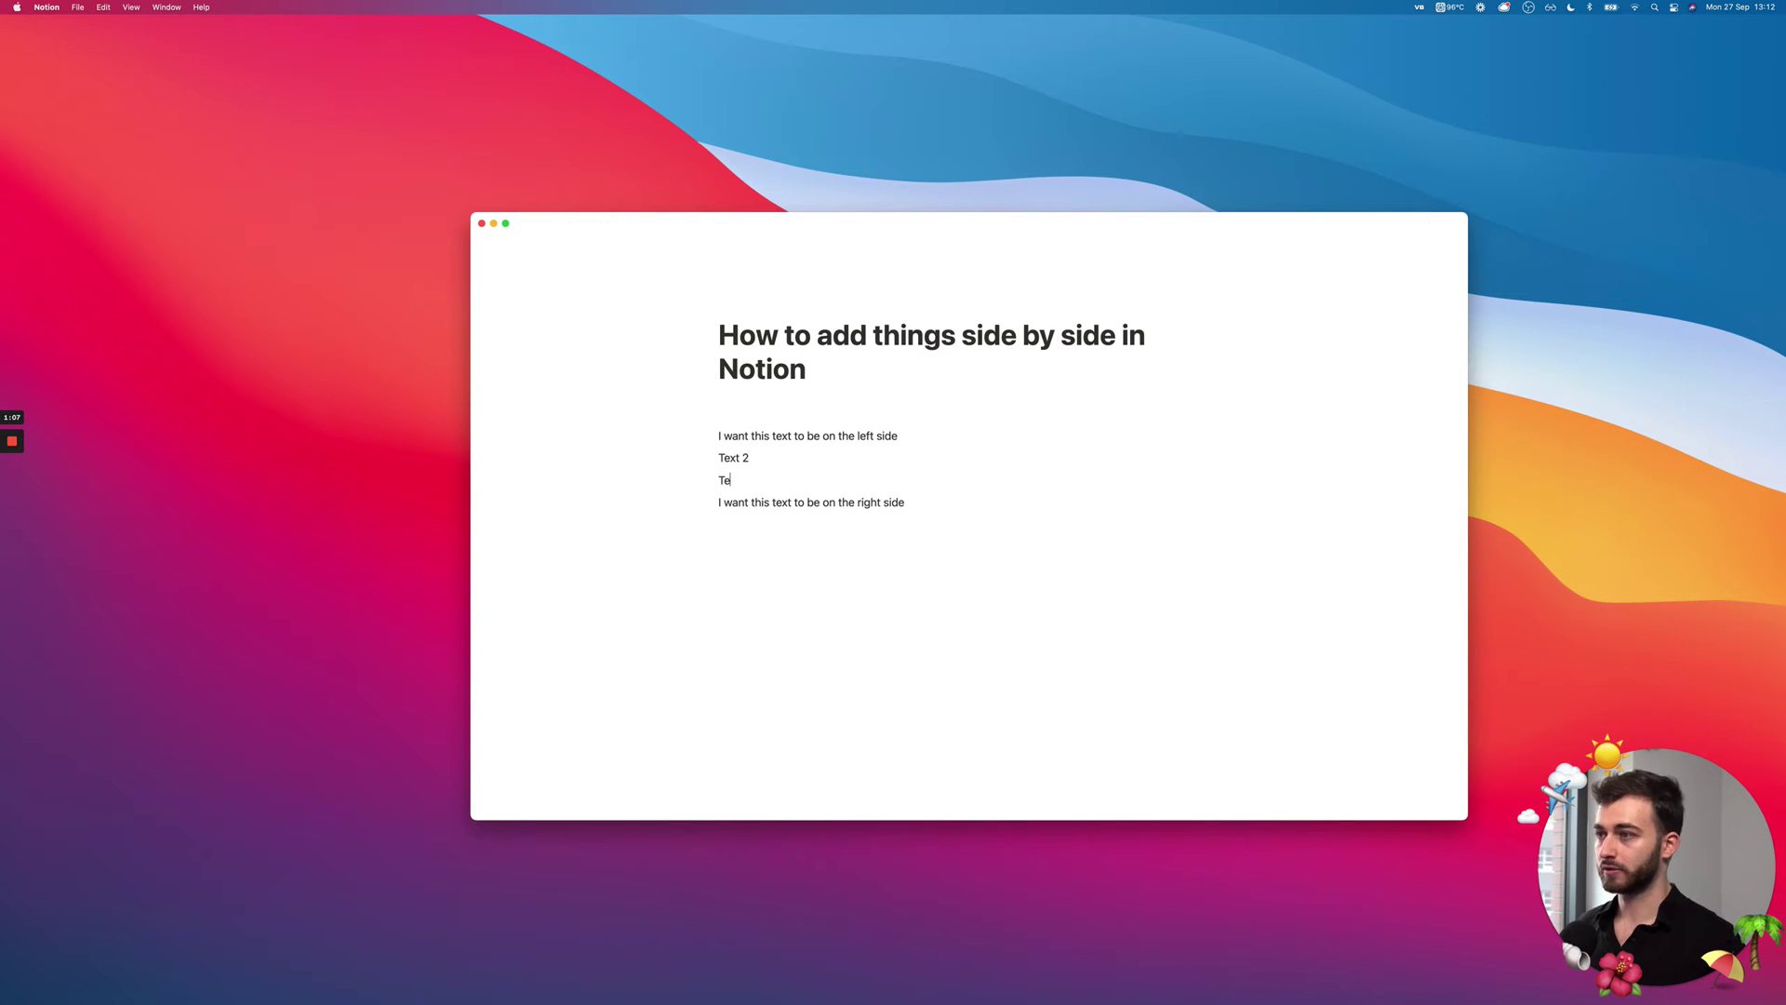
pyautogui.write('xt 3')
pyautogui.press('Return')
pyautogui.write('Text 4')
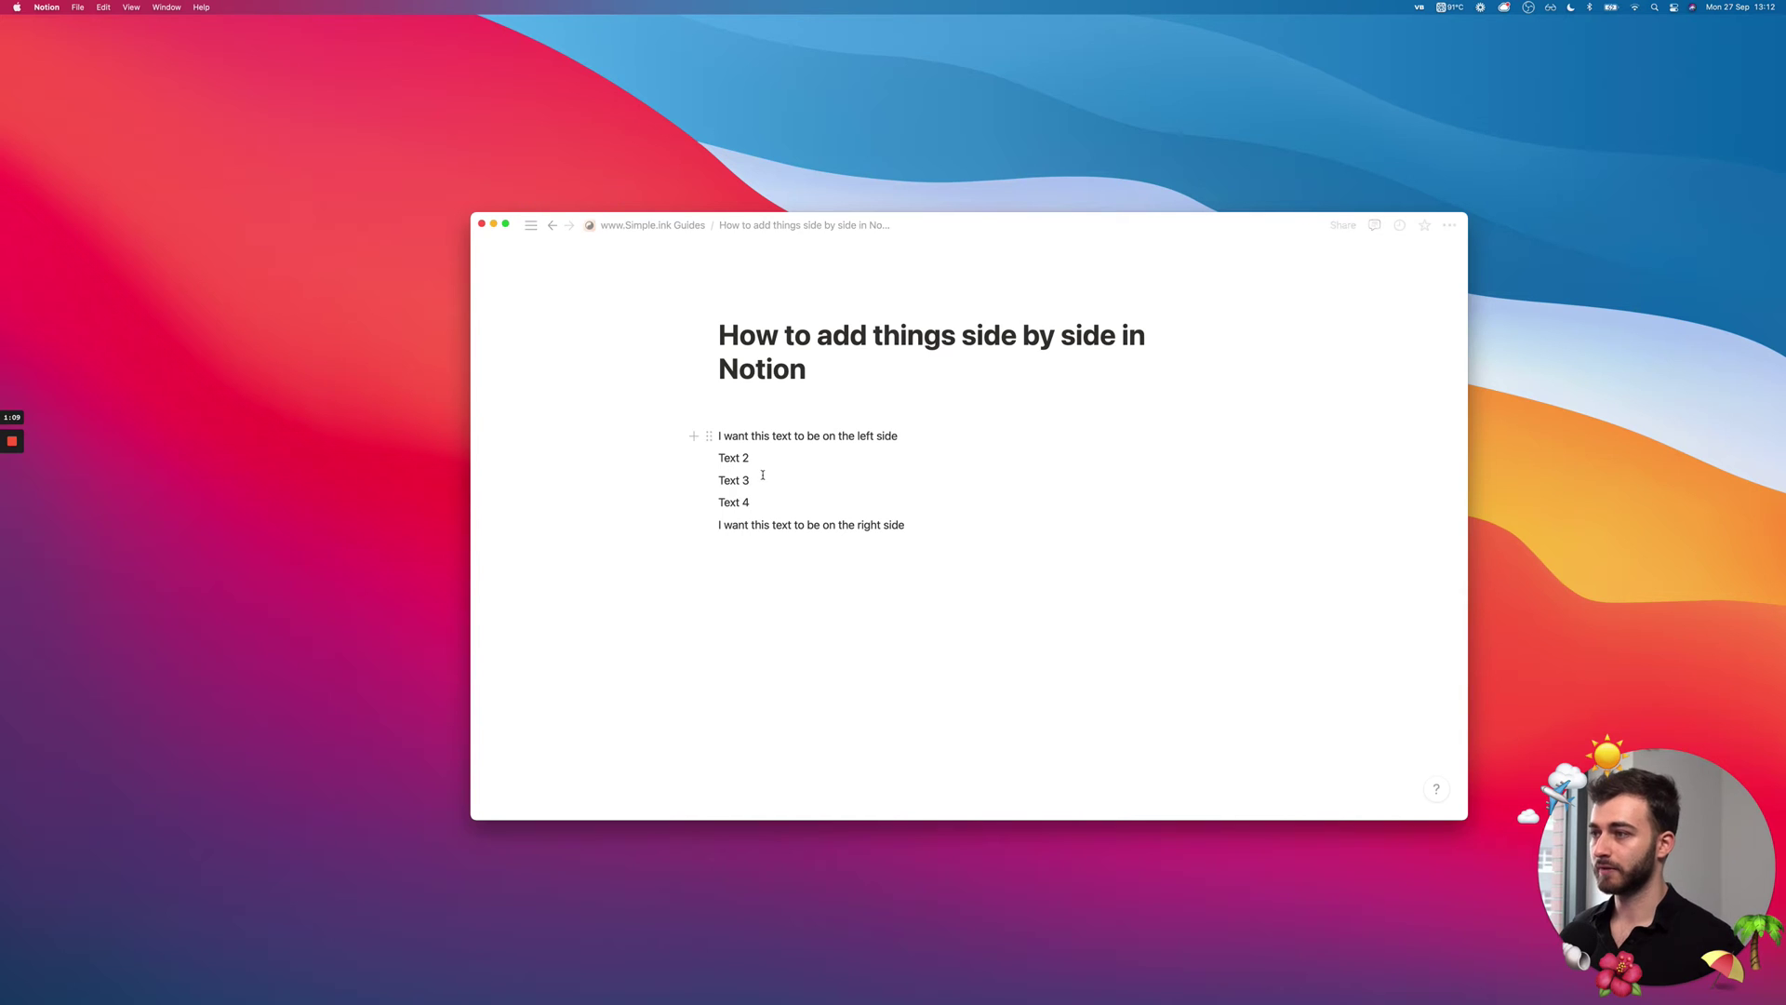
# - Place the right-side sentence in a second column beside the left-side sentence, above the Text 2, Text 3 and Text 4 lines
pyautogui.moveTo(709, 525); pyautogui.dragTo(1228, 438)
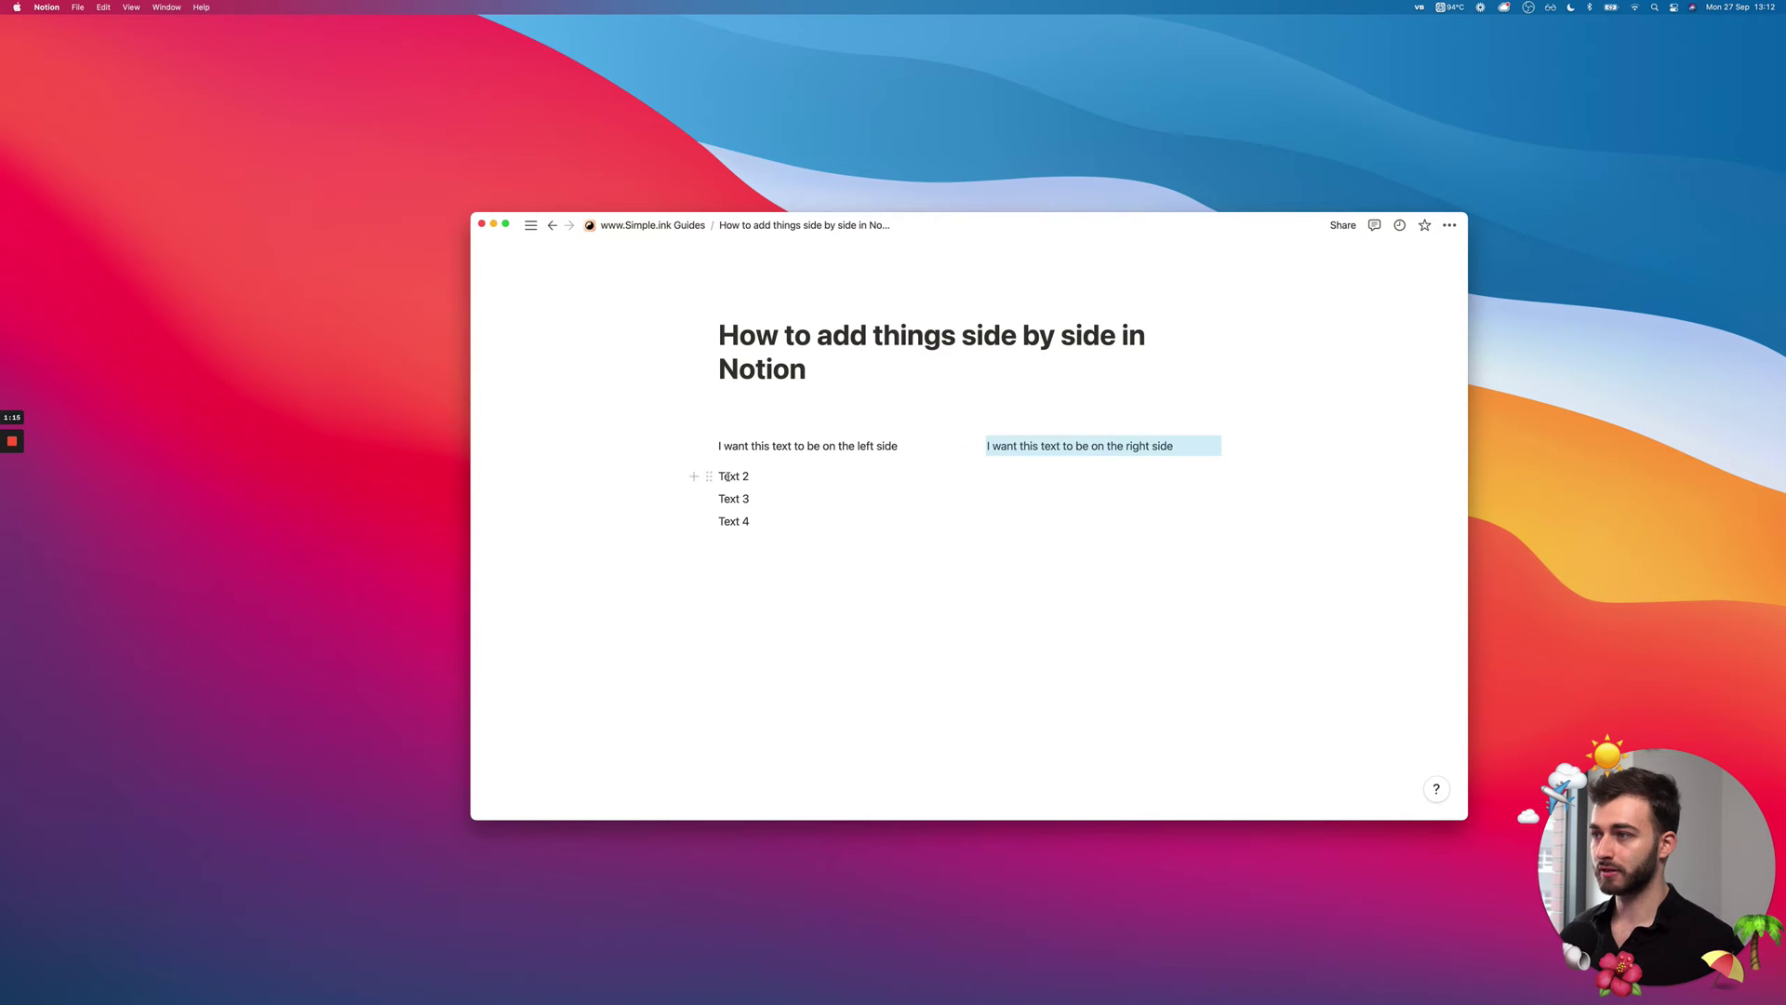
pyautogui.moveTo(727, 476); pyautogui.dragTo(781, 535)
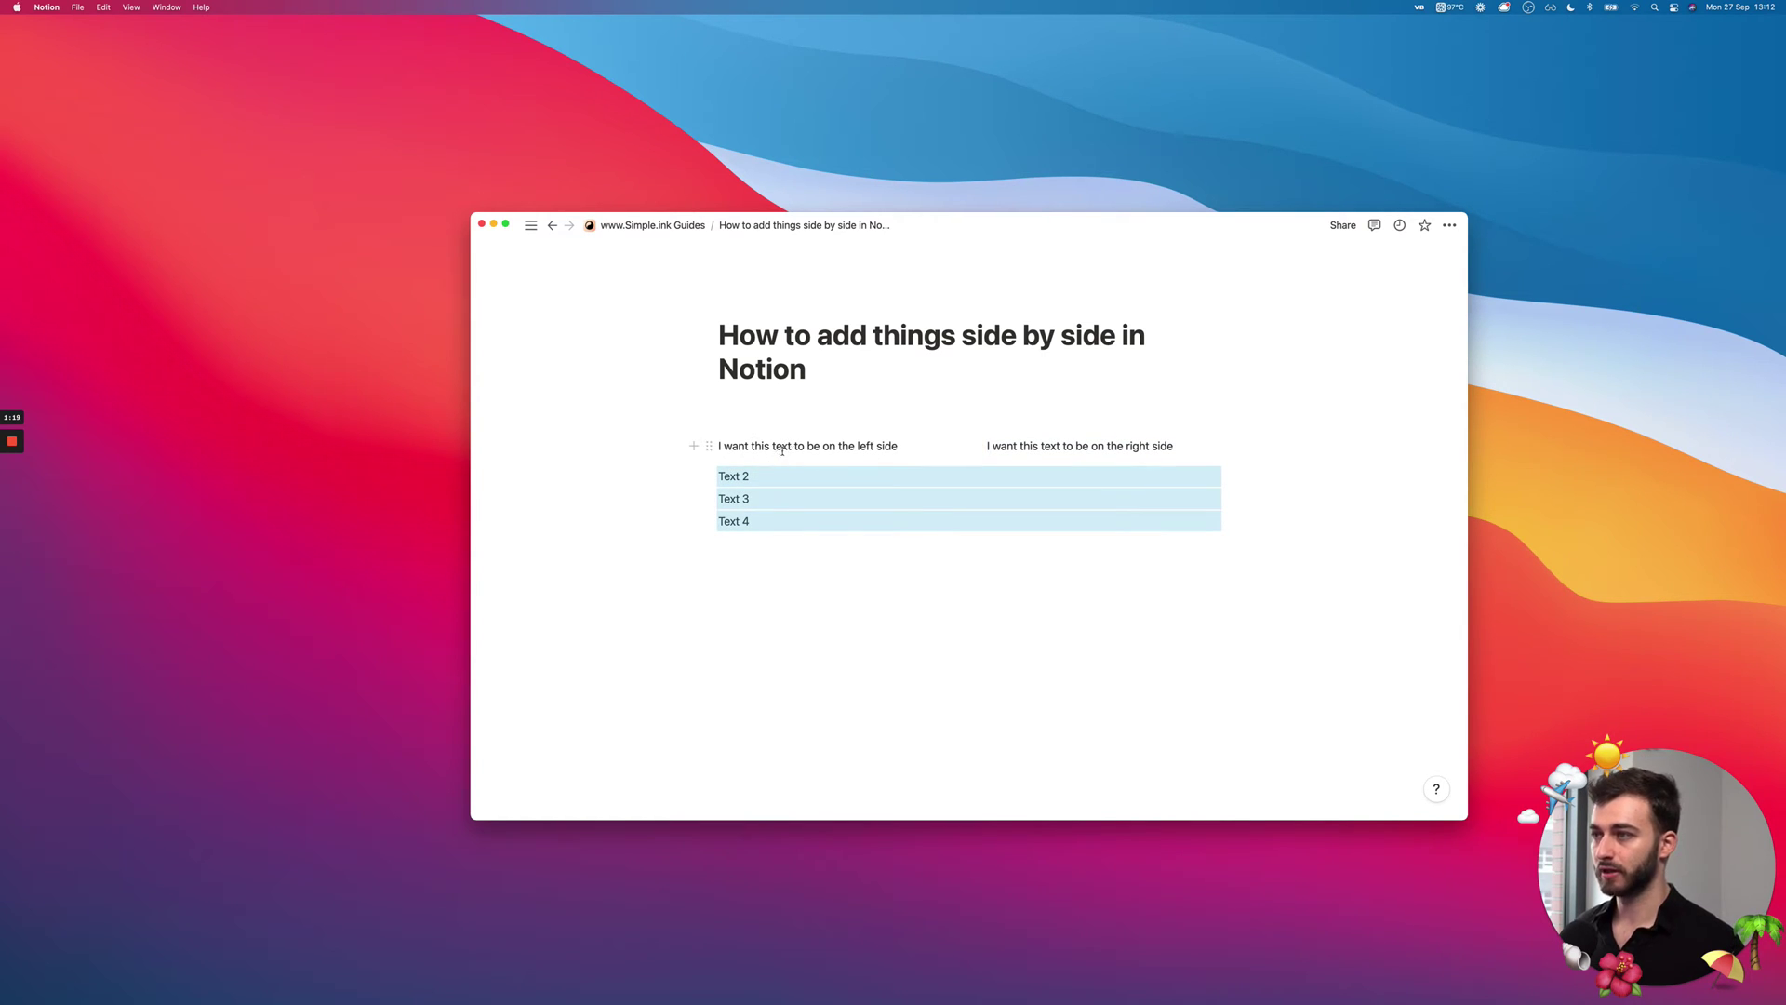
# - Copy the left-side sentence and replace the "Text 2" line with four pasted copies of it
pyautogui.tripleClick(779, 453)
pyautogui.press('super+c')
pyautogui.tripleClick(745, 478)
pyautogui.press('super+v')
pyautogui.press('super+v')
pyautogui.press('super+v')
pyautogui.press('super+v')
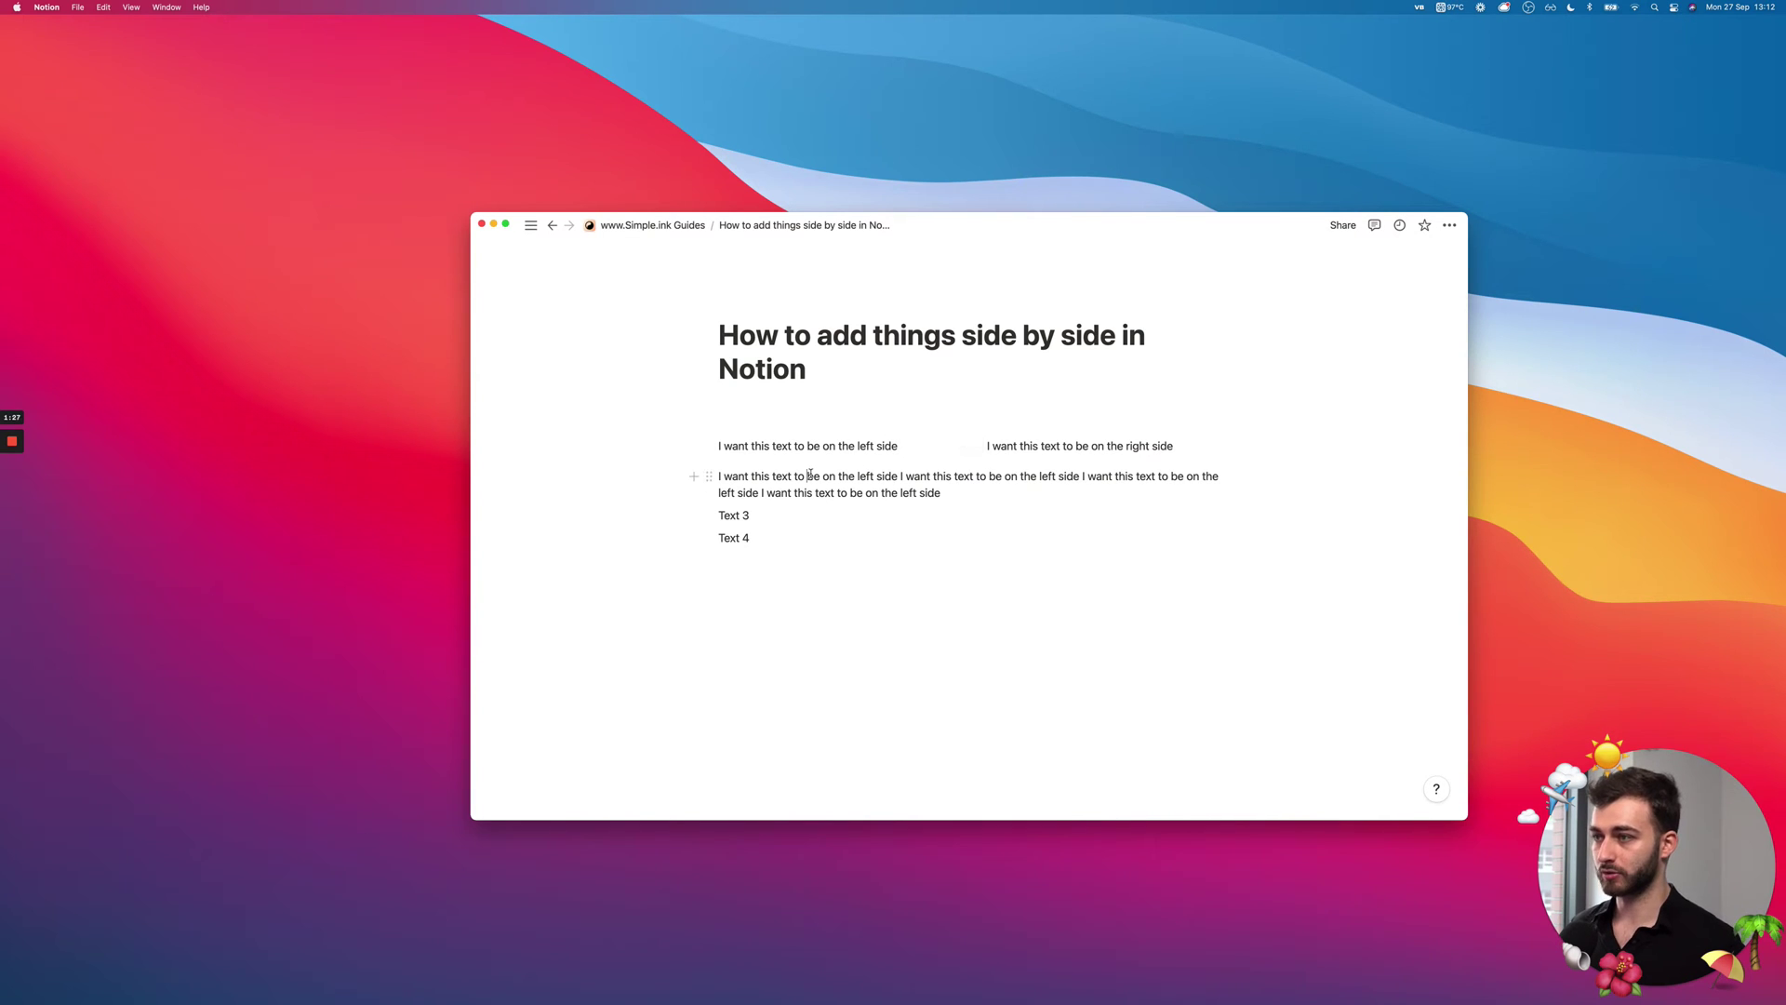
# - Insert three blank lines between the two columns and the pasted paragraph
pyautogui.press('super+Left')
pyautogui.press('Return')
pyautogui.press('Return')
pyautogui.press('Return')
pyautogui.press('Return')
pyautogui.moveTo(906, 444); pyautogui.dragTo(1071, 447)
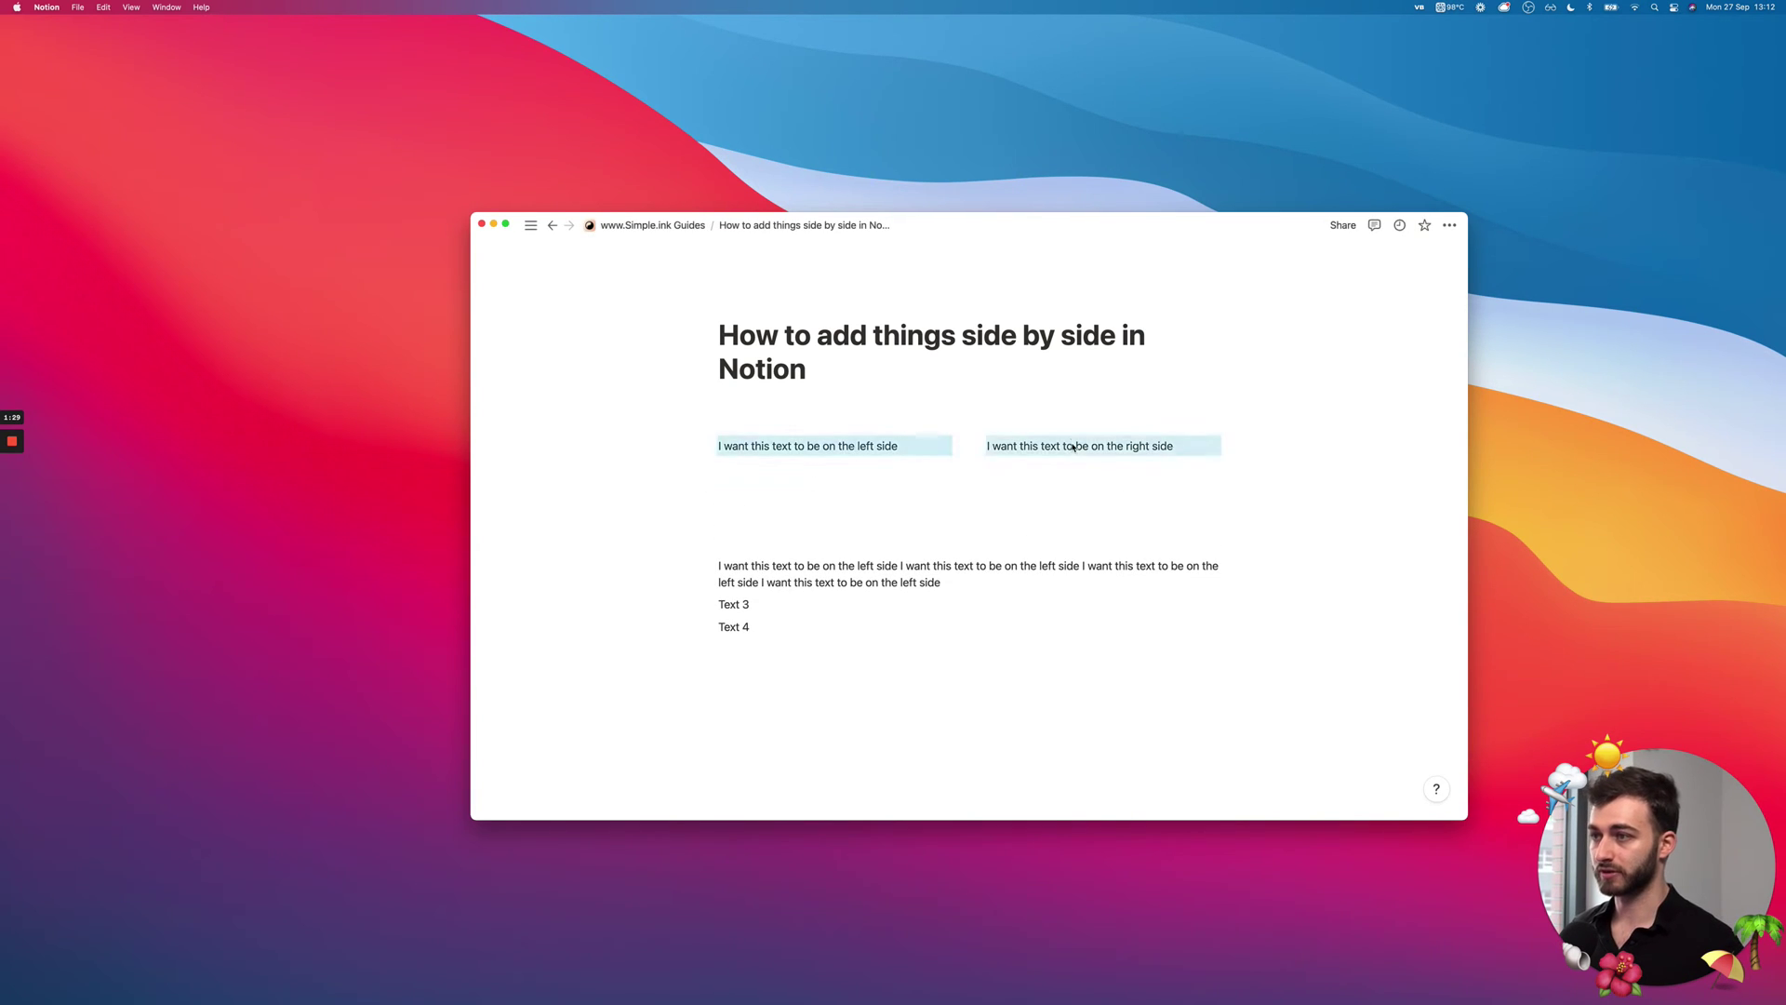
pyautogui.click(1073, 448)
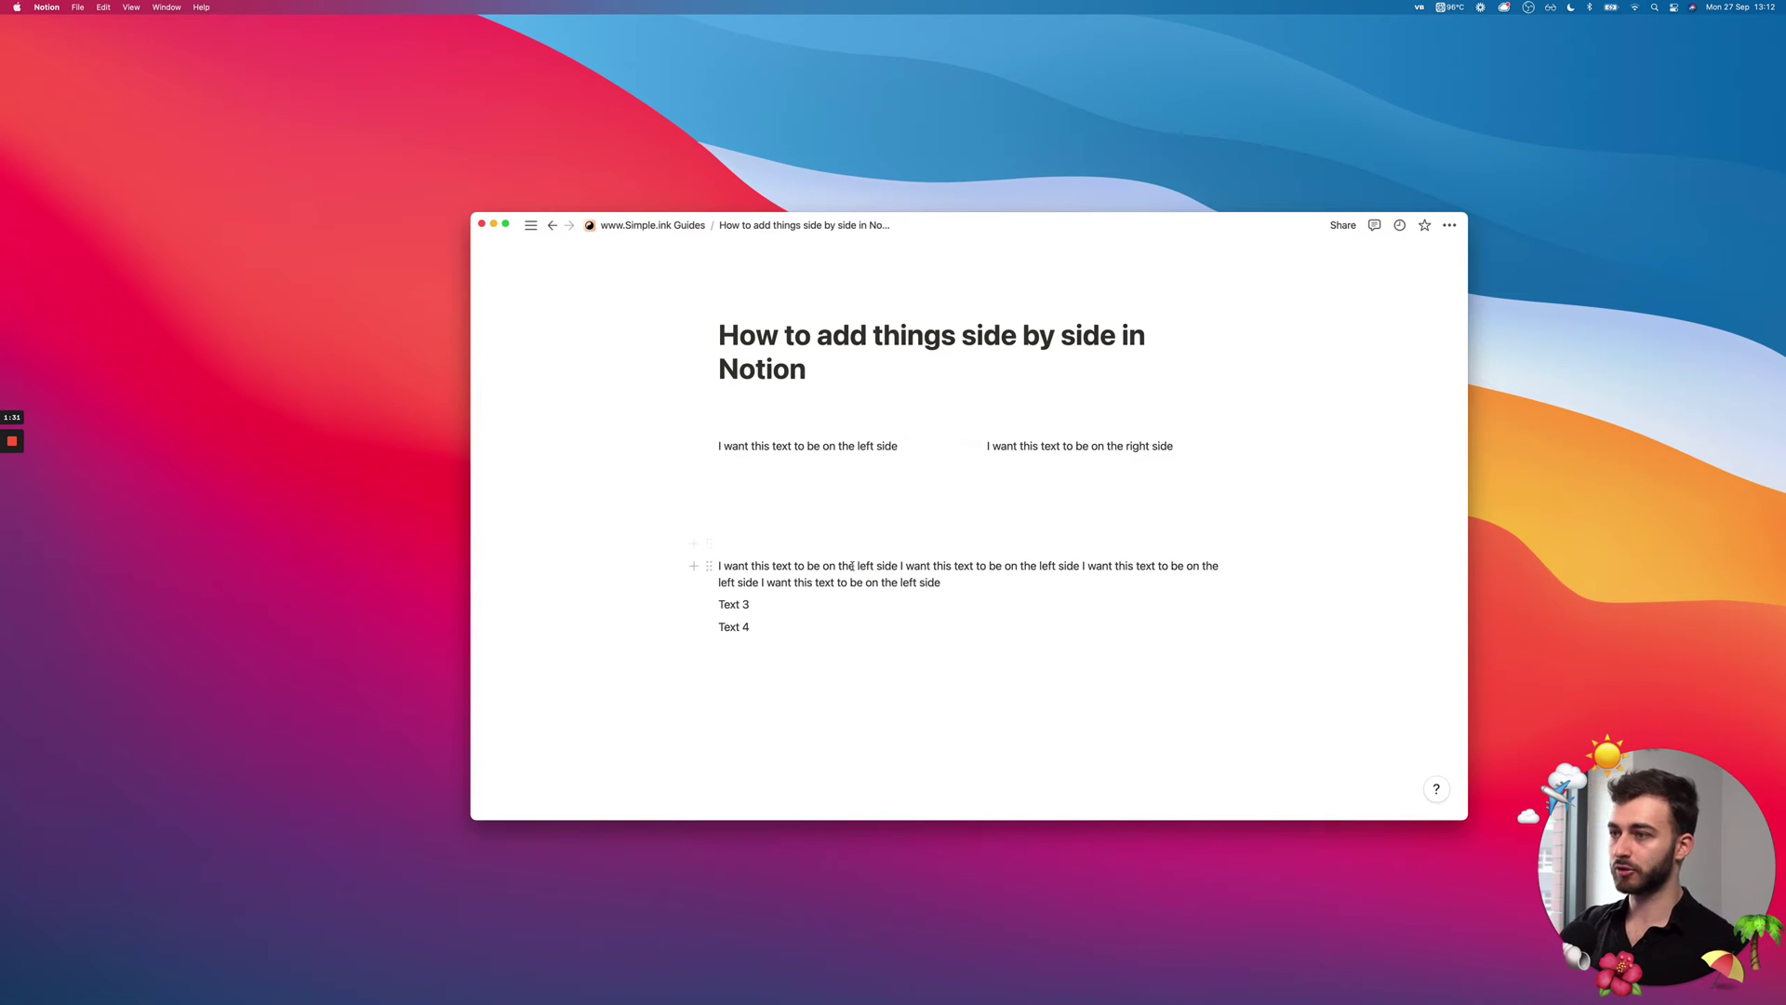
# - Move the pasted paragraph and the Text 3 and Text 4 lines together into the left column, under its first sentence
pyautogui.moveTo(789, 567); pyautogui.dragTo(798, 626)
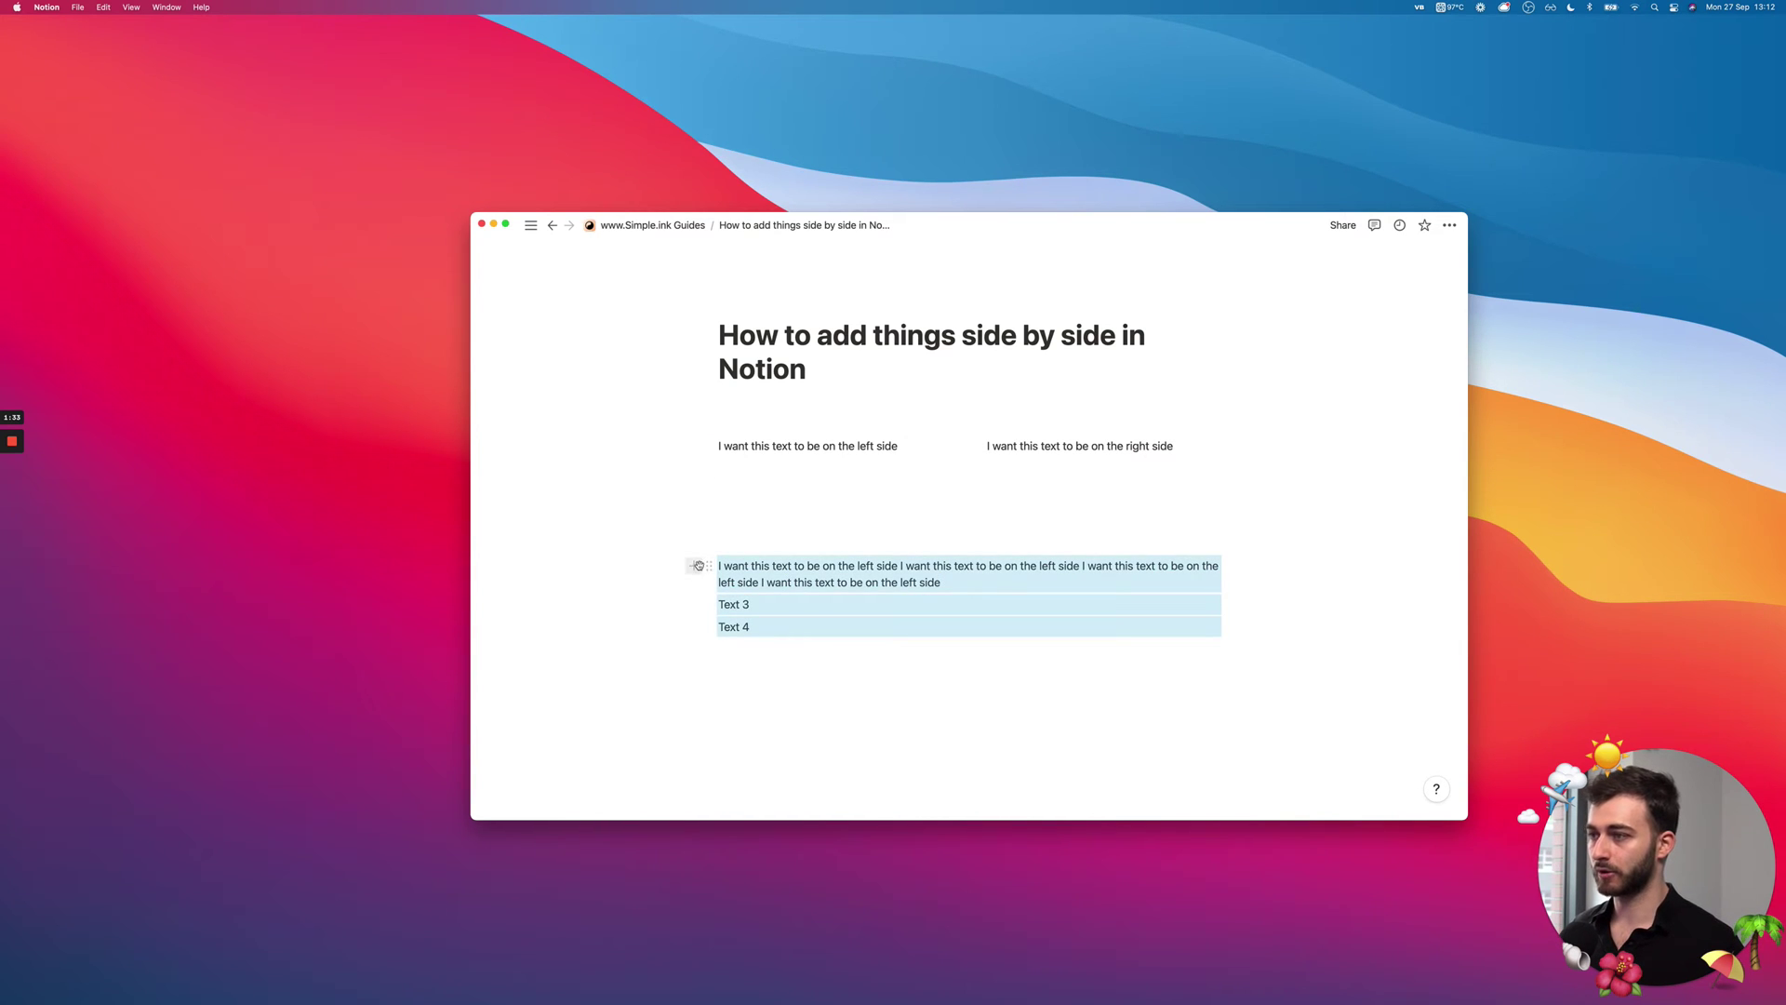
pyautogui.moveTo(707, 565)
pyautogui.mouseDown()
pyautogui.moveTo(729, 471)
pyautogui.moveTo(725, 570)
pyautogui.mouseUp()
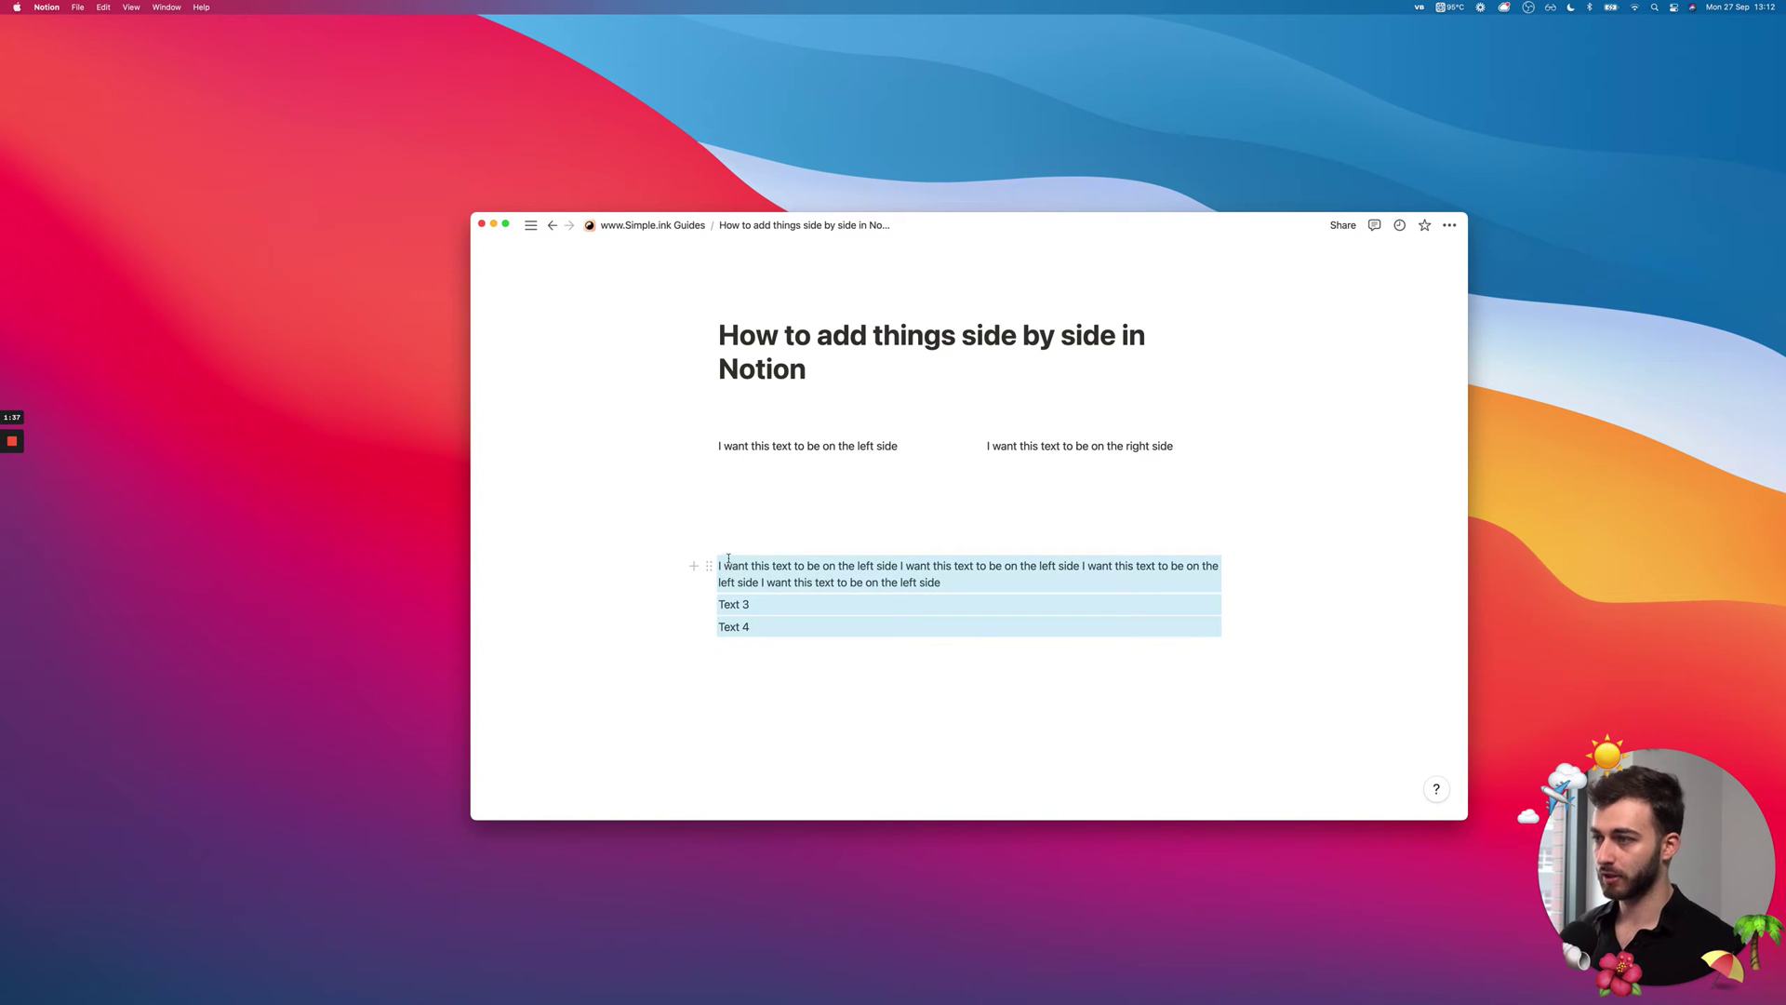
pyautogui.moveTo(717, 566); pyautogui.dragTo(795, 455)
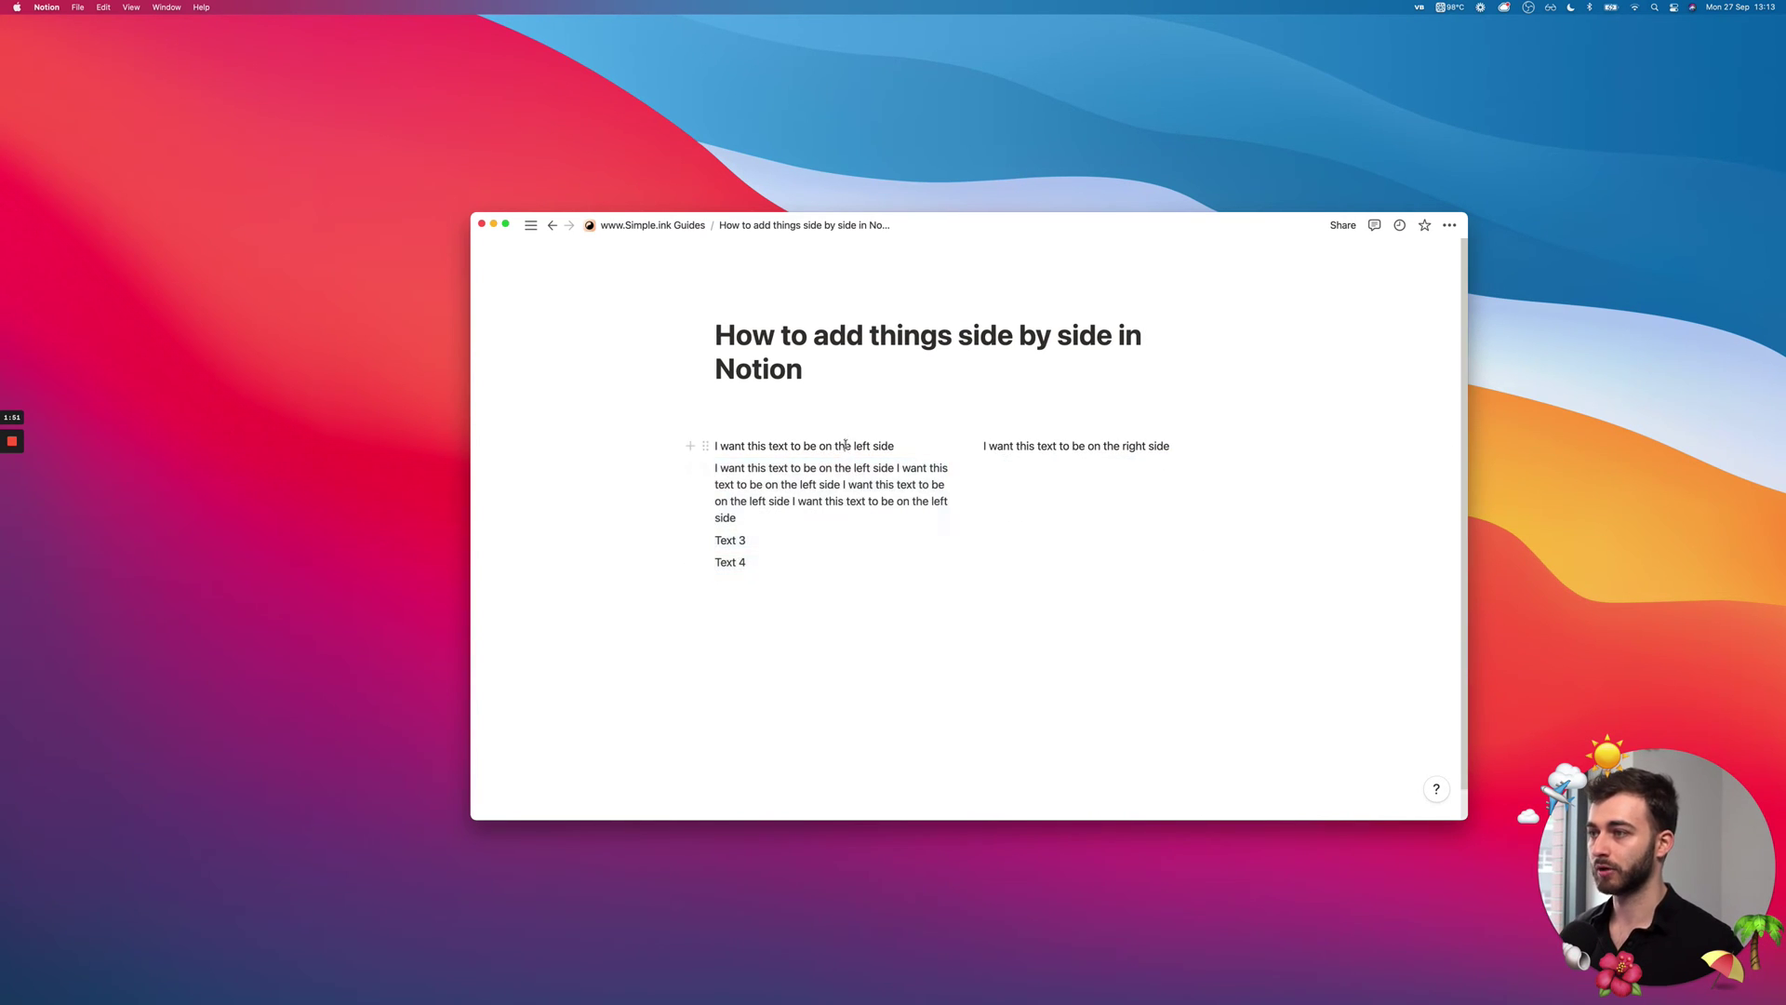
# - Add a line below Text 4, try filling it with seven copies of the sentence, and undo the pasting
pyautogui.click(819, 558)
pyautogui.press('Return')
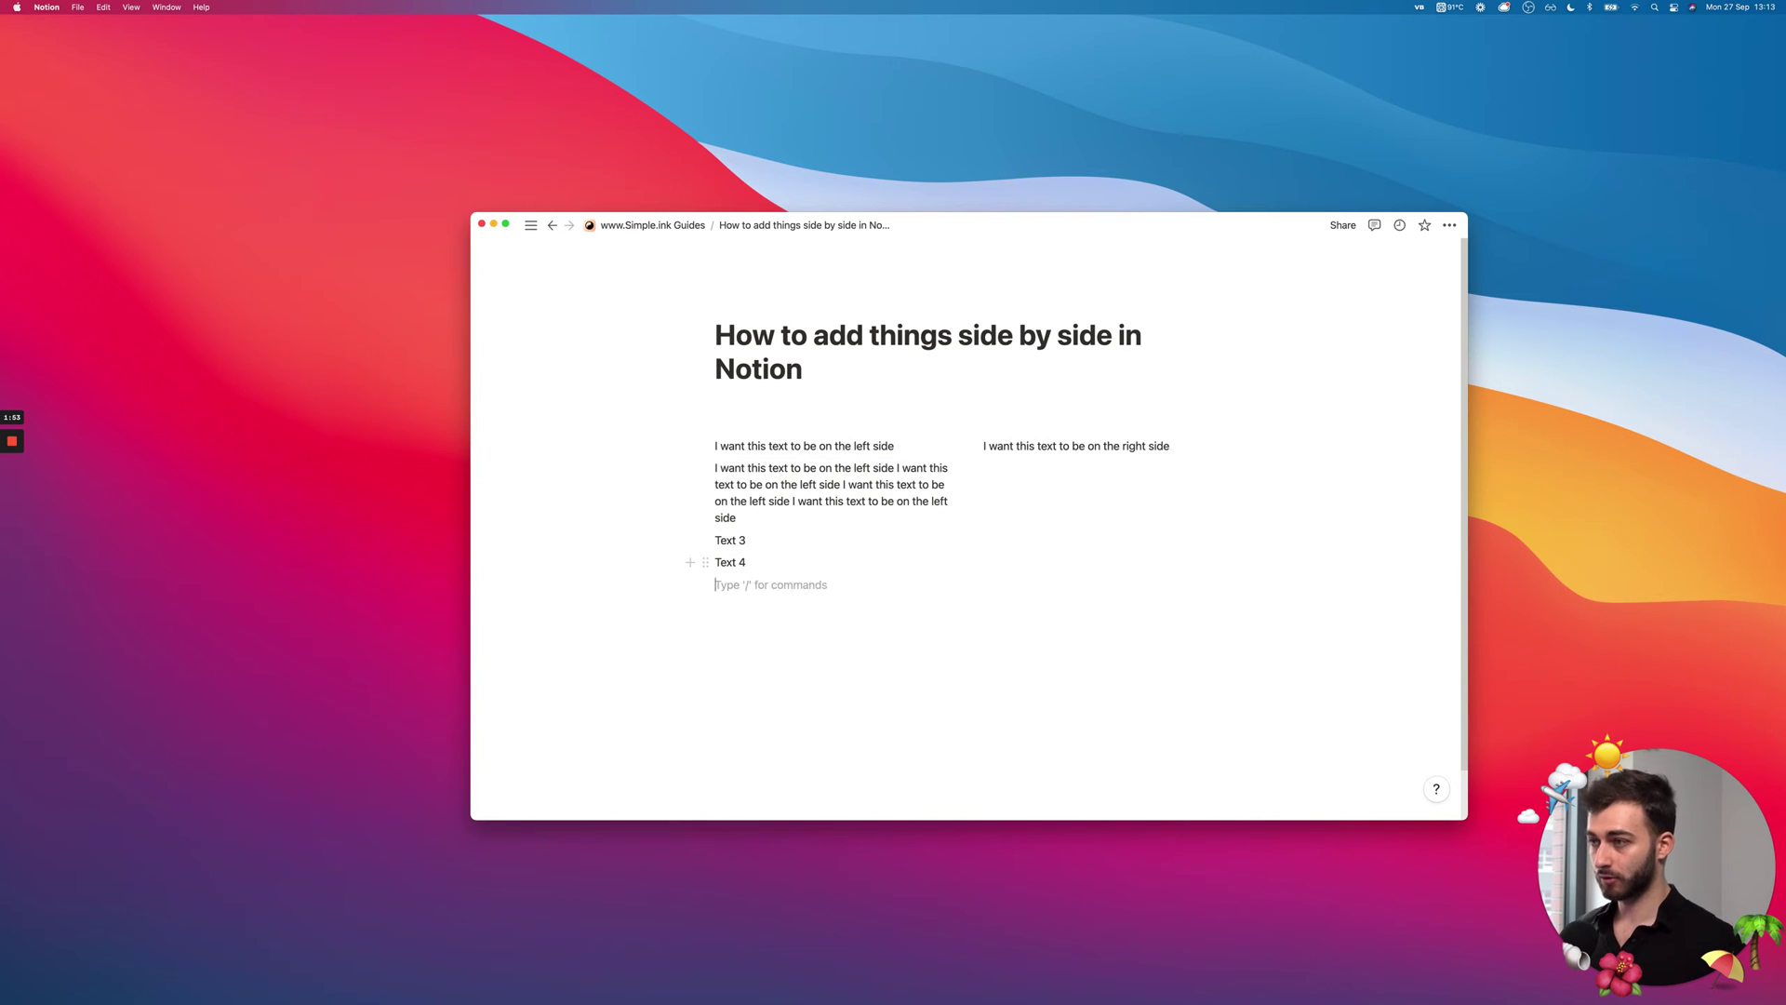
pyautogui.write('I want this text to be on the left side')
pyautogui.press('super+v')
pyautogui.press('super+v')
pyautogui.press('super+v')
pyautogui.press('super+v')
pyautogui.press('super+v')
pyautogui.press('super+v')
pyautogui.press('super+v')
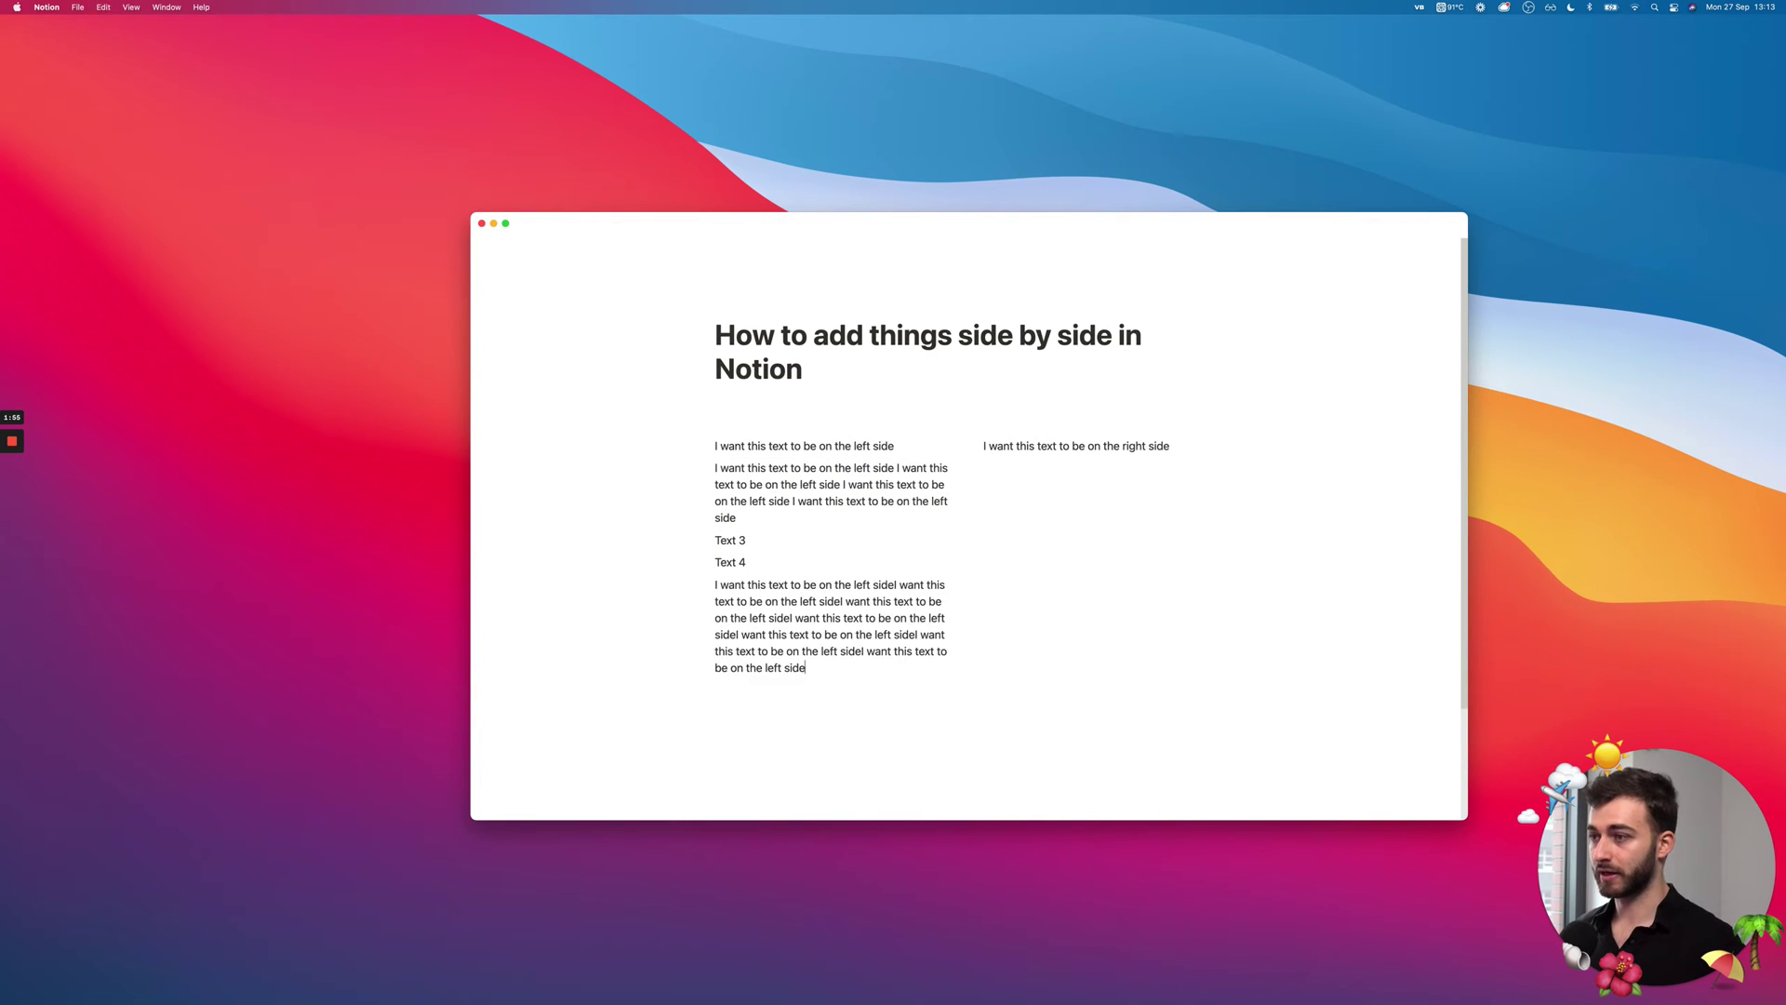
pyautogui.press('super+z')
pyautogui.press('super+z')
# - Enter "TE" on the line below Text 4 and add blank lines beneath it
pyautogui.write('TE')
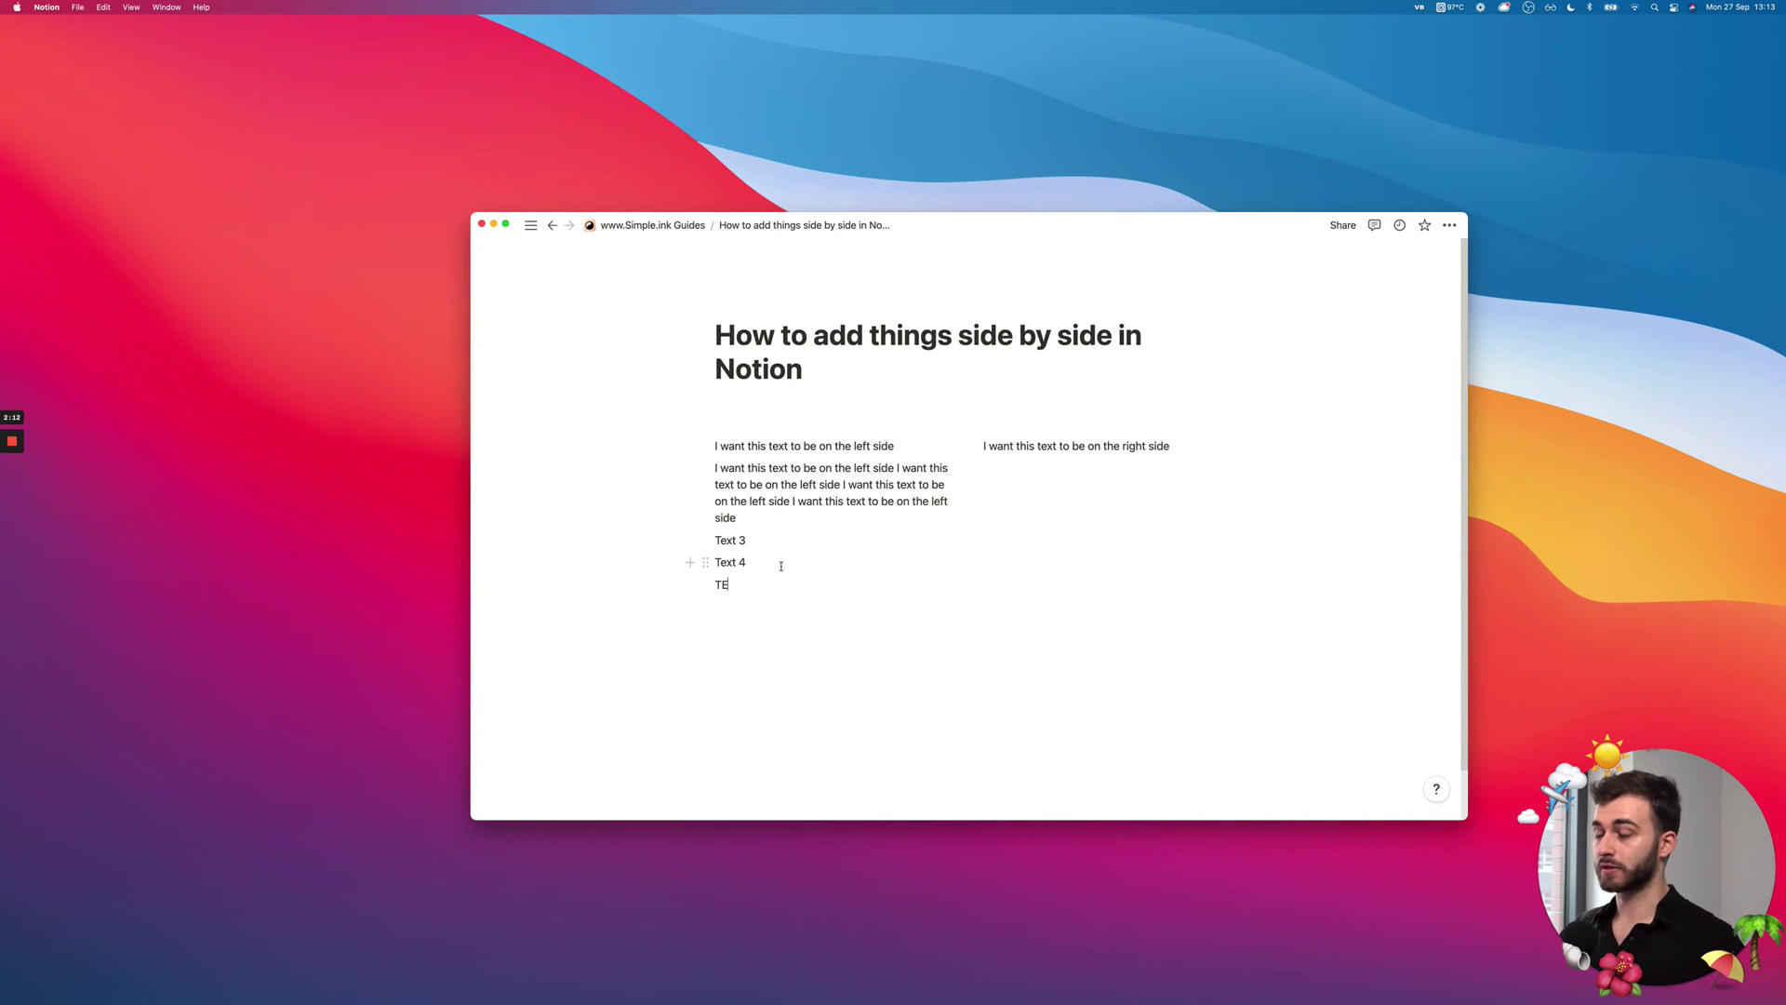
pyautogui.press('Return')
pyautogui.press('Return')
pyautogui.press('Return')
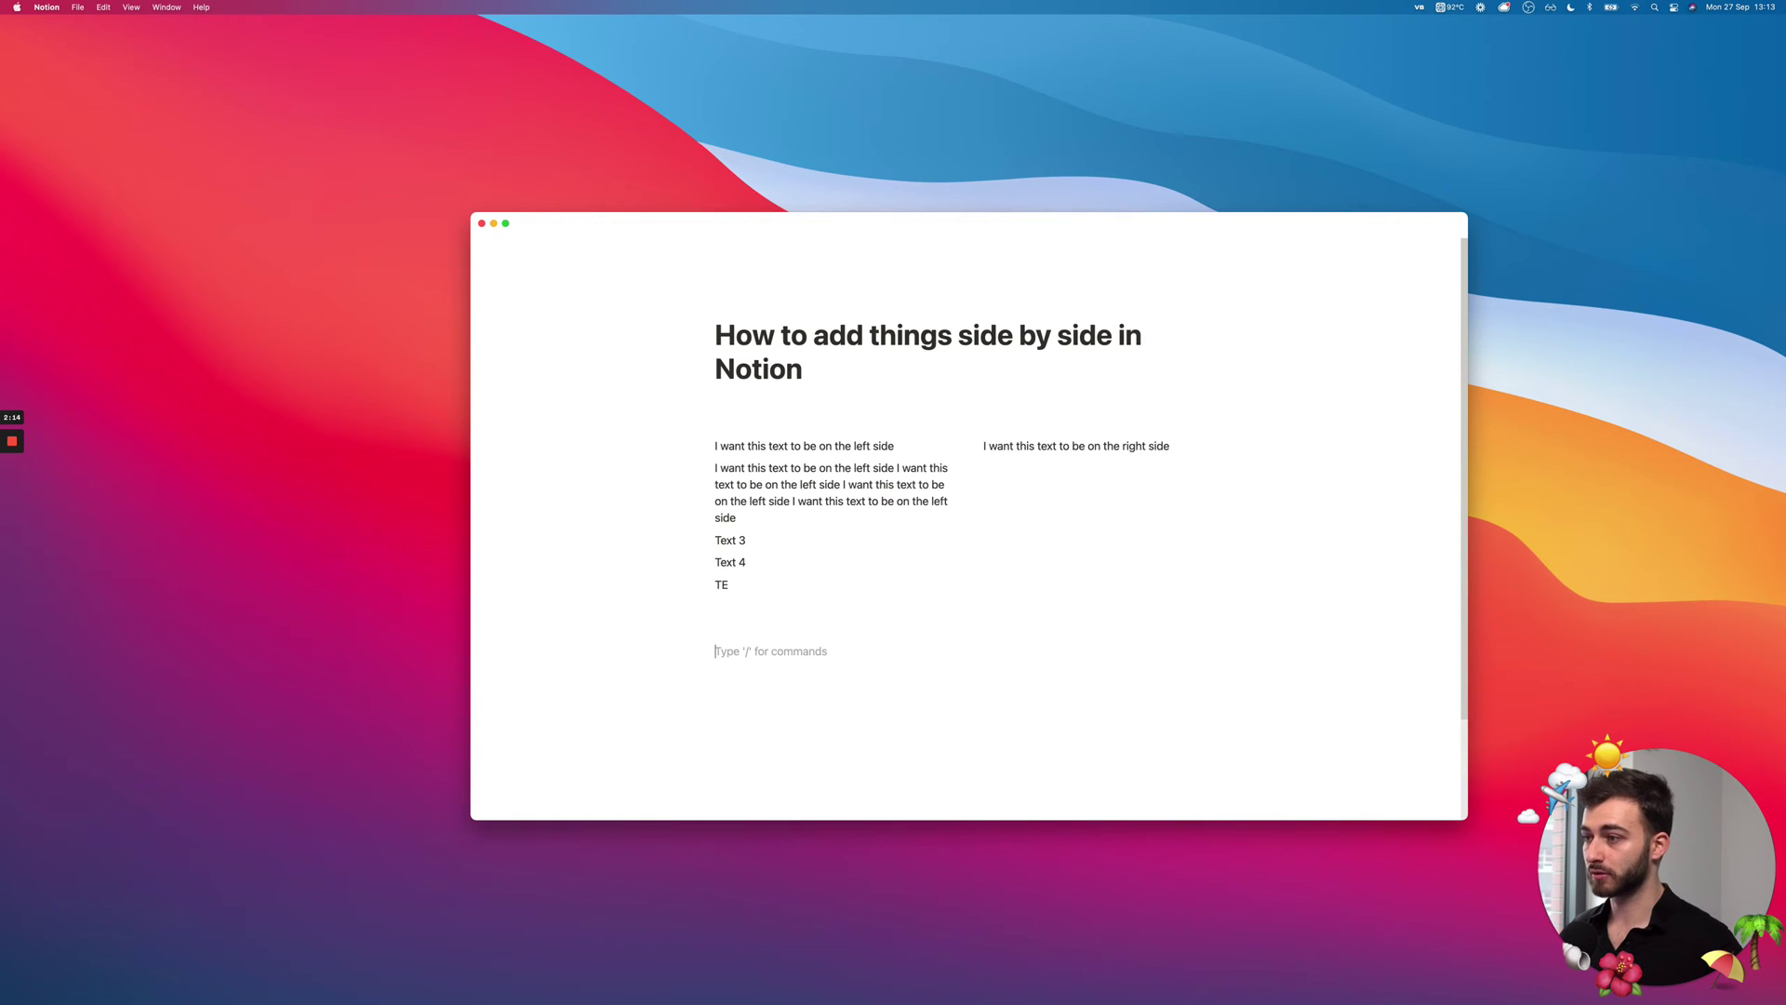
pyautogui.press('super+z')
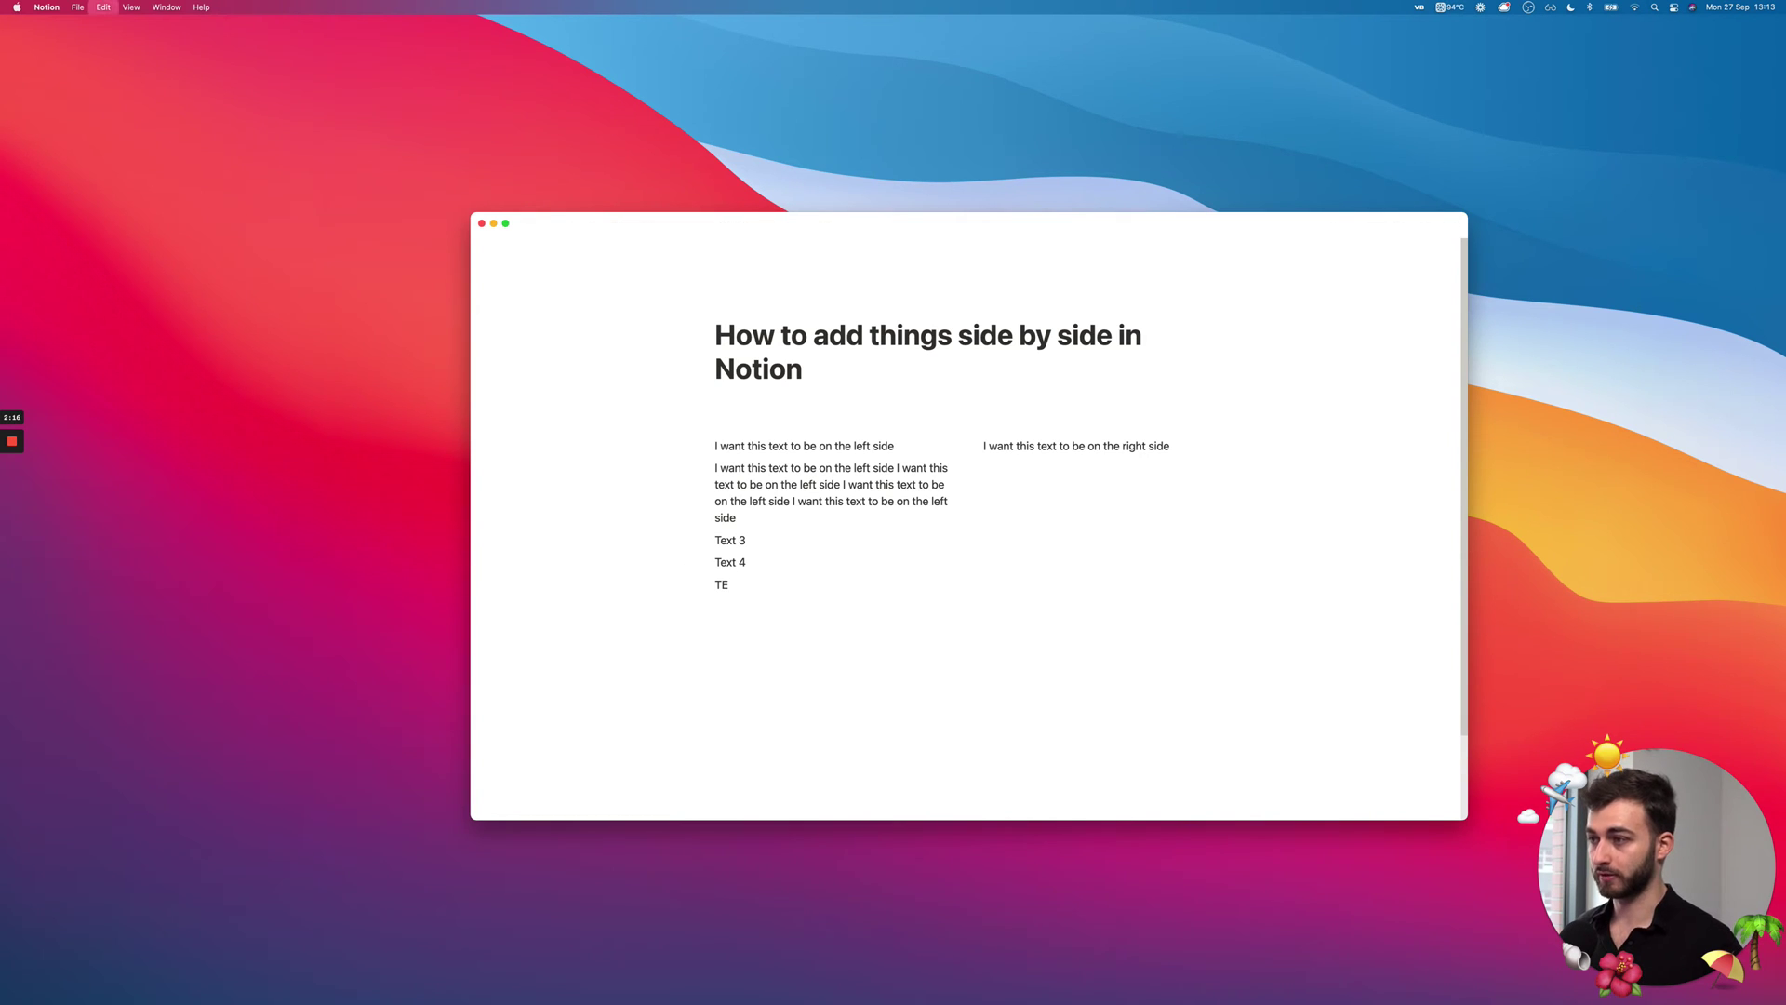
# - Paste the copied sentence four times on a new line below the blank line under "TE"
pyautogui.click(733, 613)
pyautogui.press('Return')
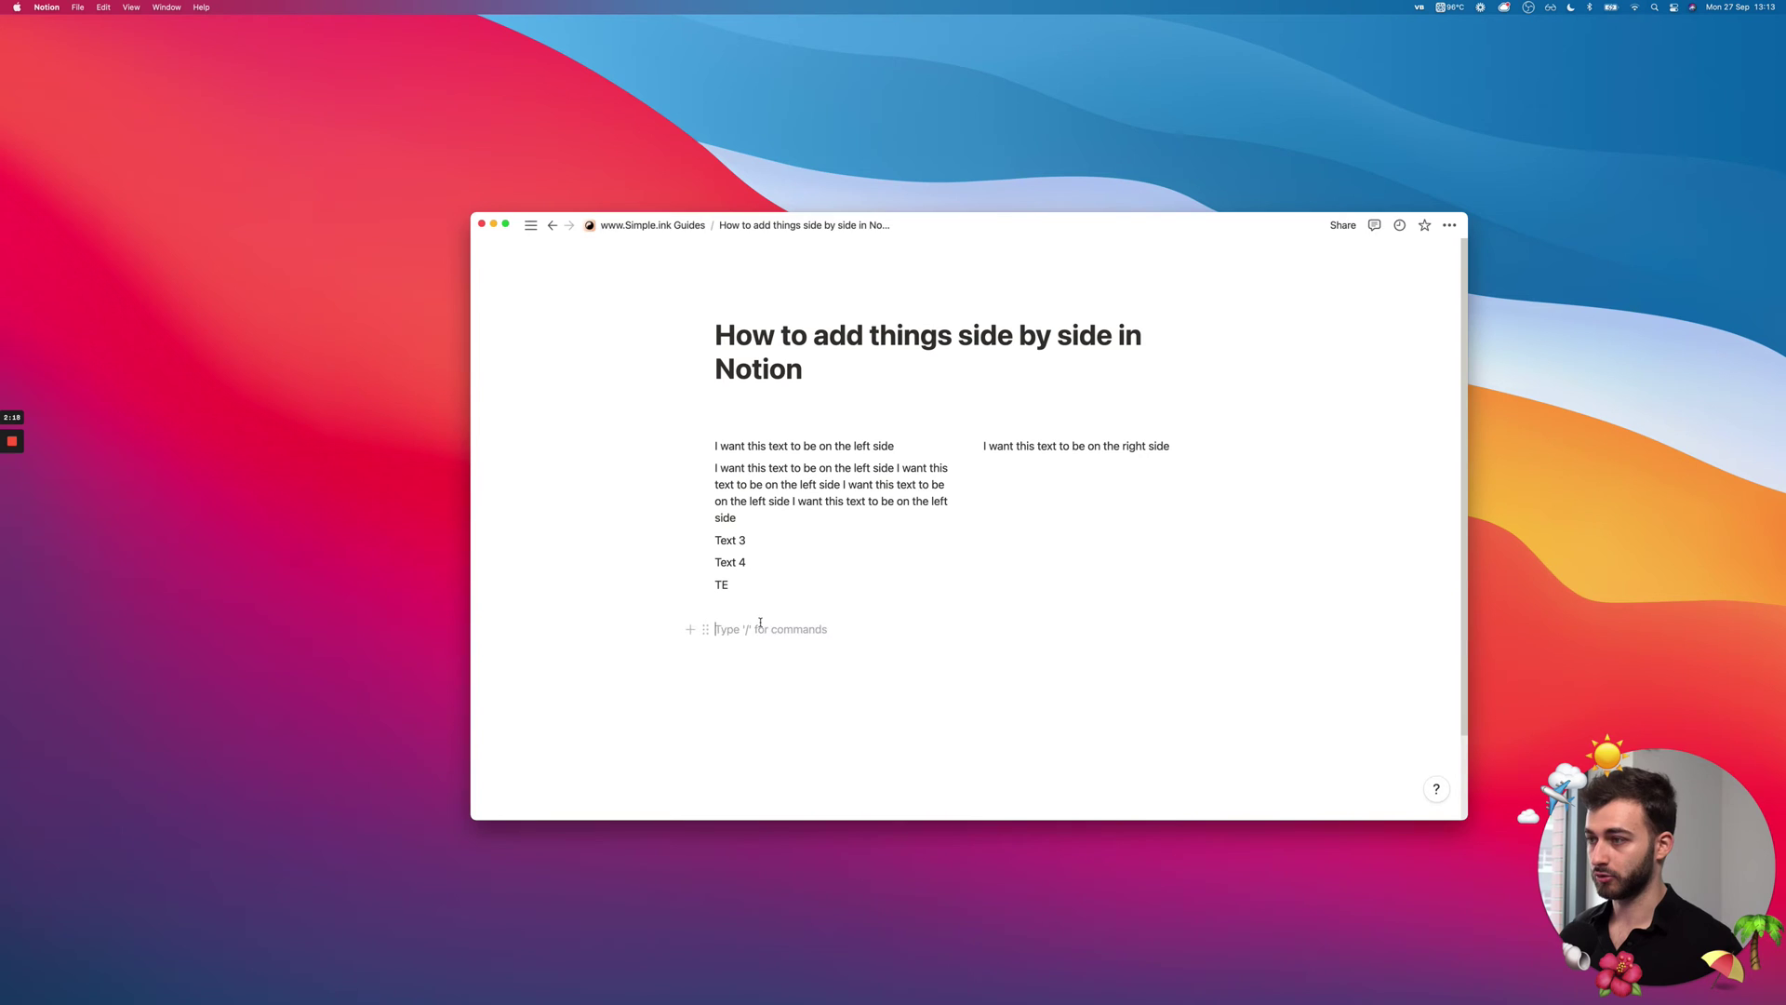
pyautogui.write('I want this text to be on the left side')
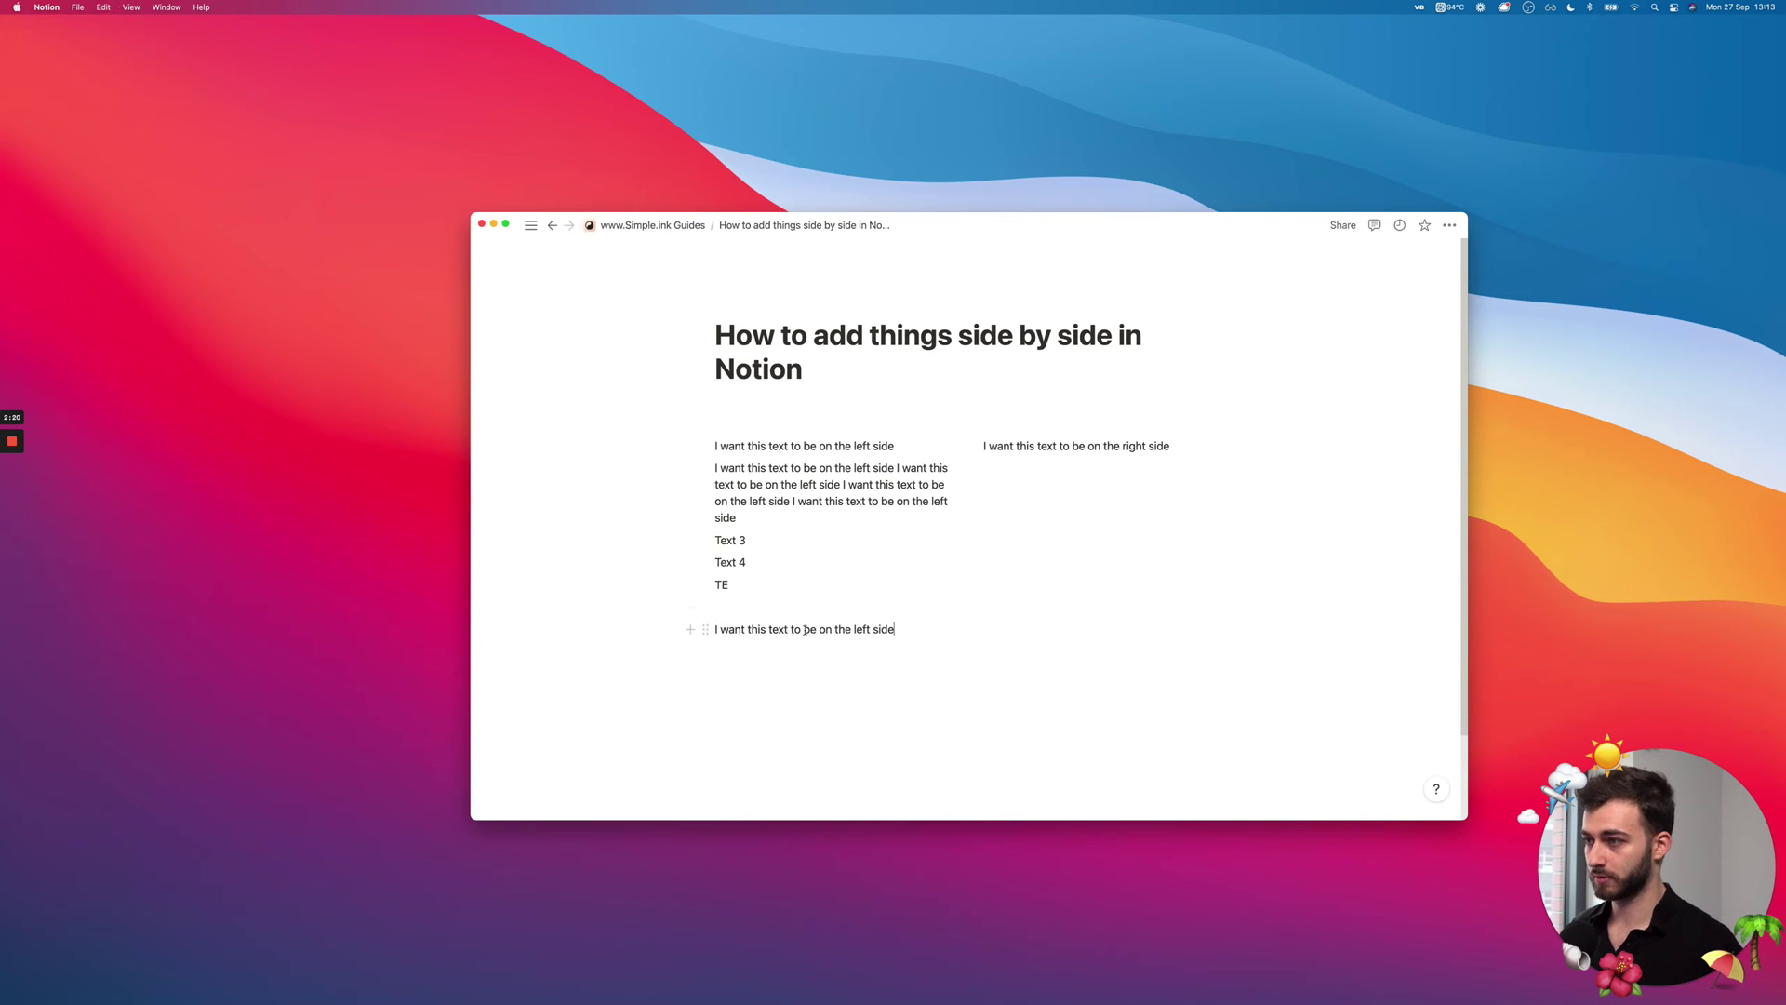
pyautogui.press('super+v')
pyautogui.press('super+v')
pyautogui.press('super+v')
# - Move the newly pasted paragraph out of the left column to full width below both columns
pyautogui.moveTo(713, 660); pyautogui.dragTo(749, 705)
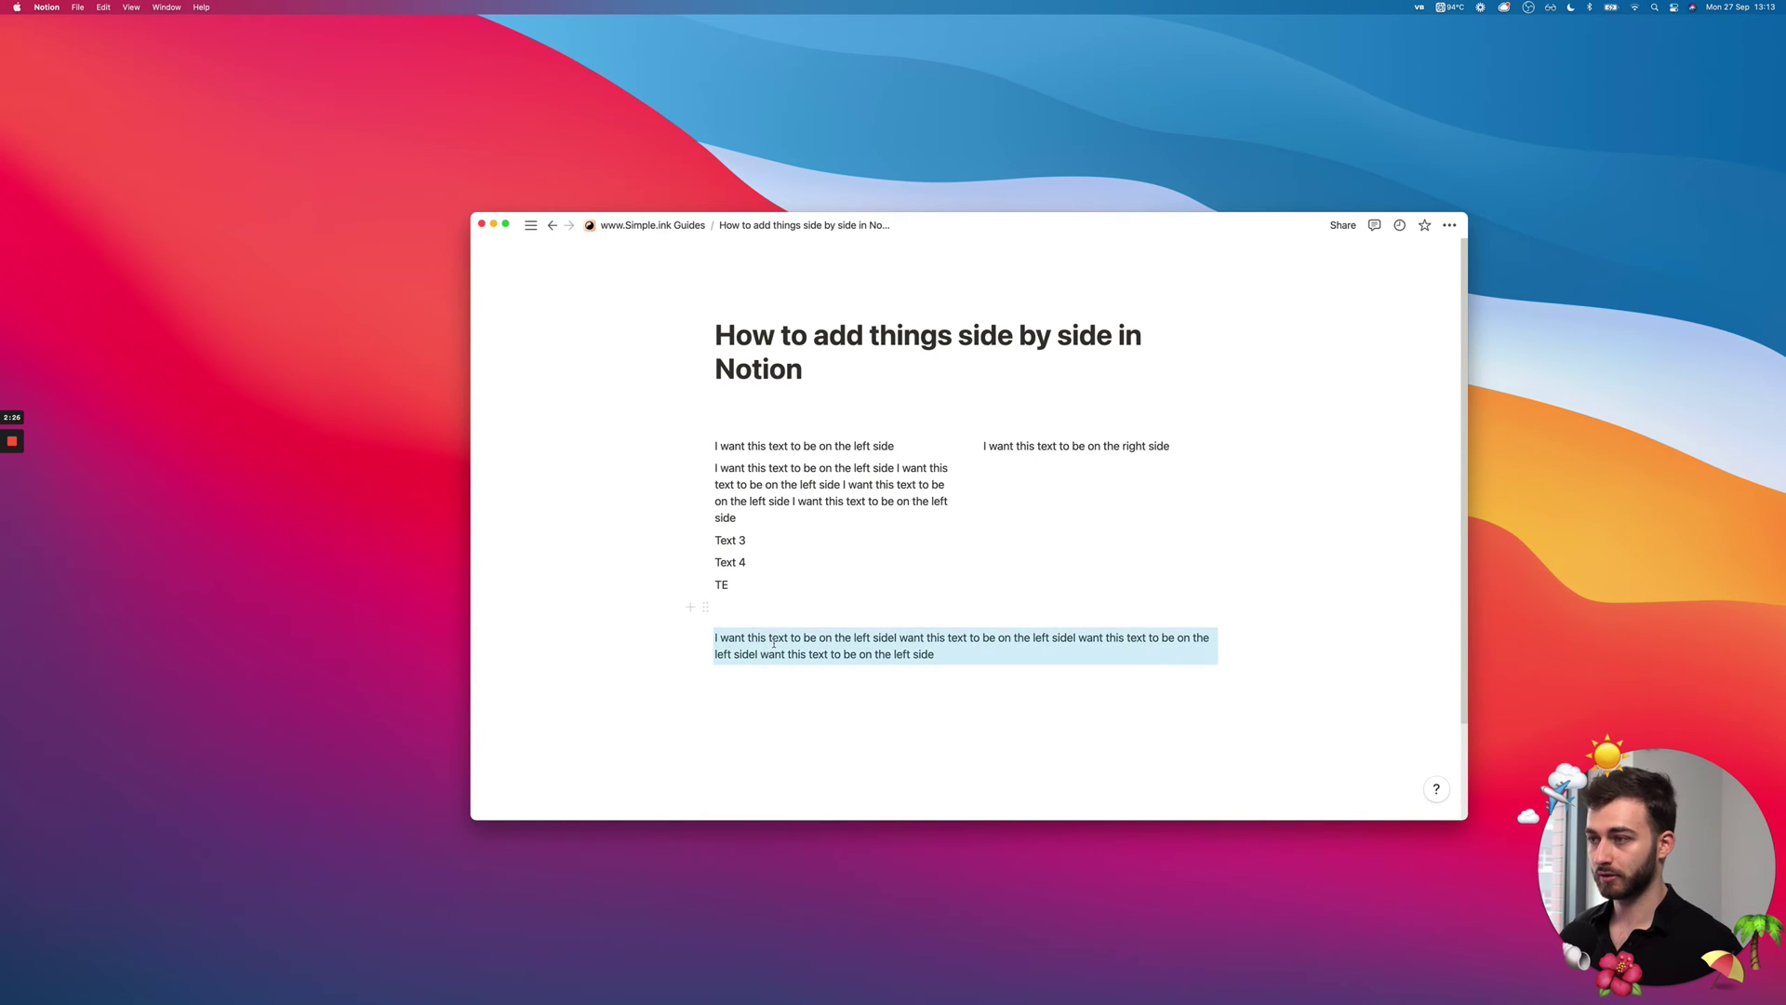
pyautogui.click(772, 641)
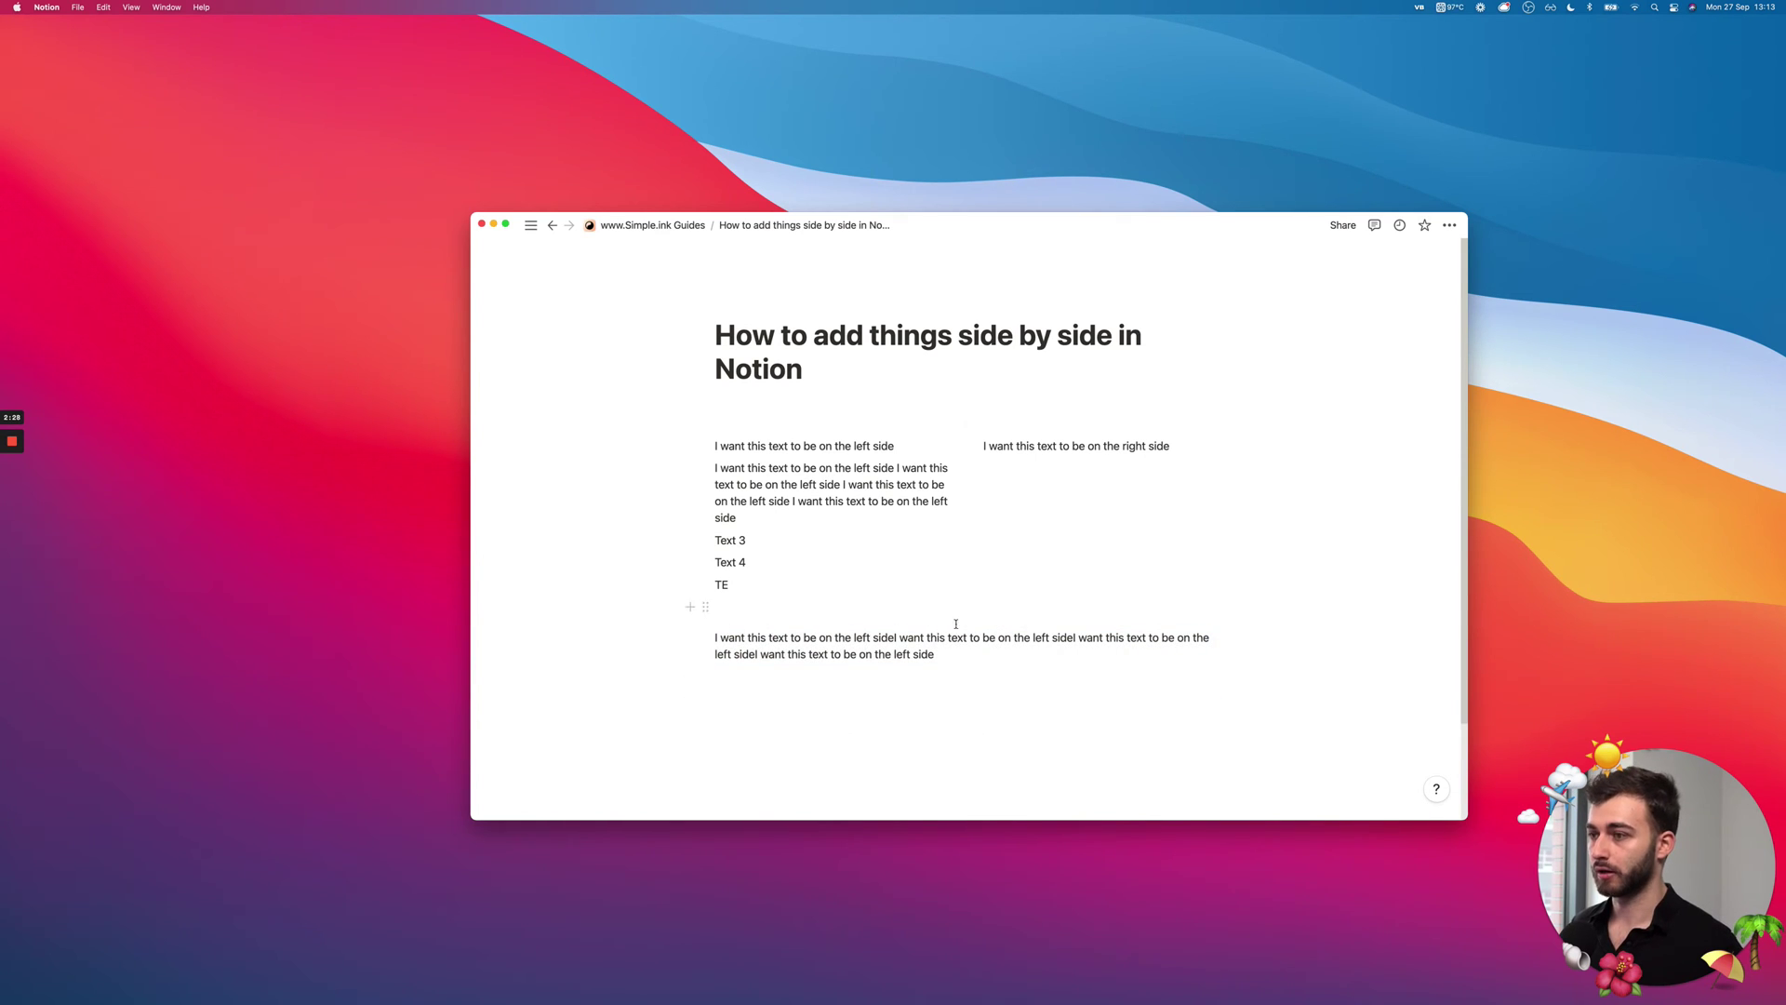
pyautogui.moveTo(825, 541); pyautogui.dragTo(825, 611)
pyautogui.click(824, 608)
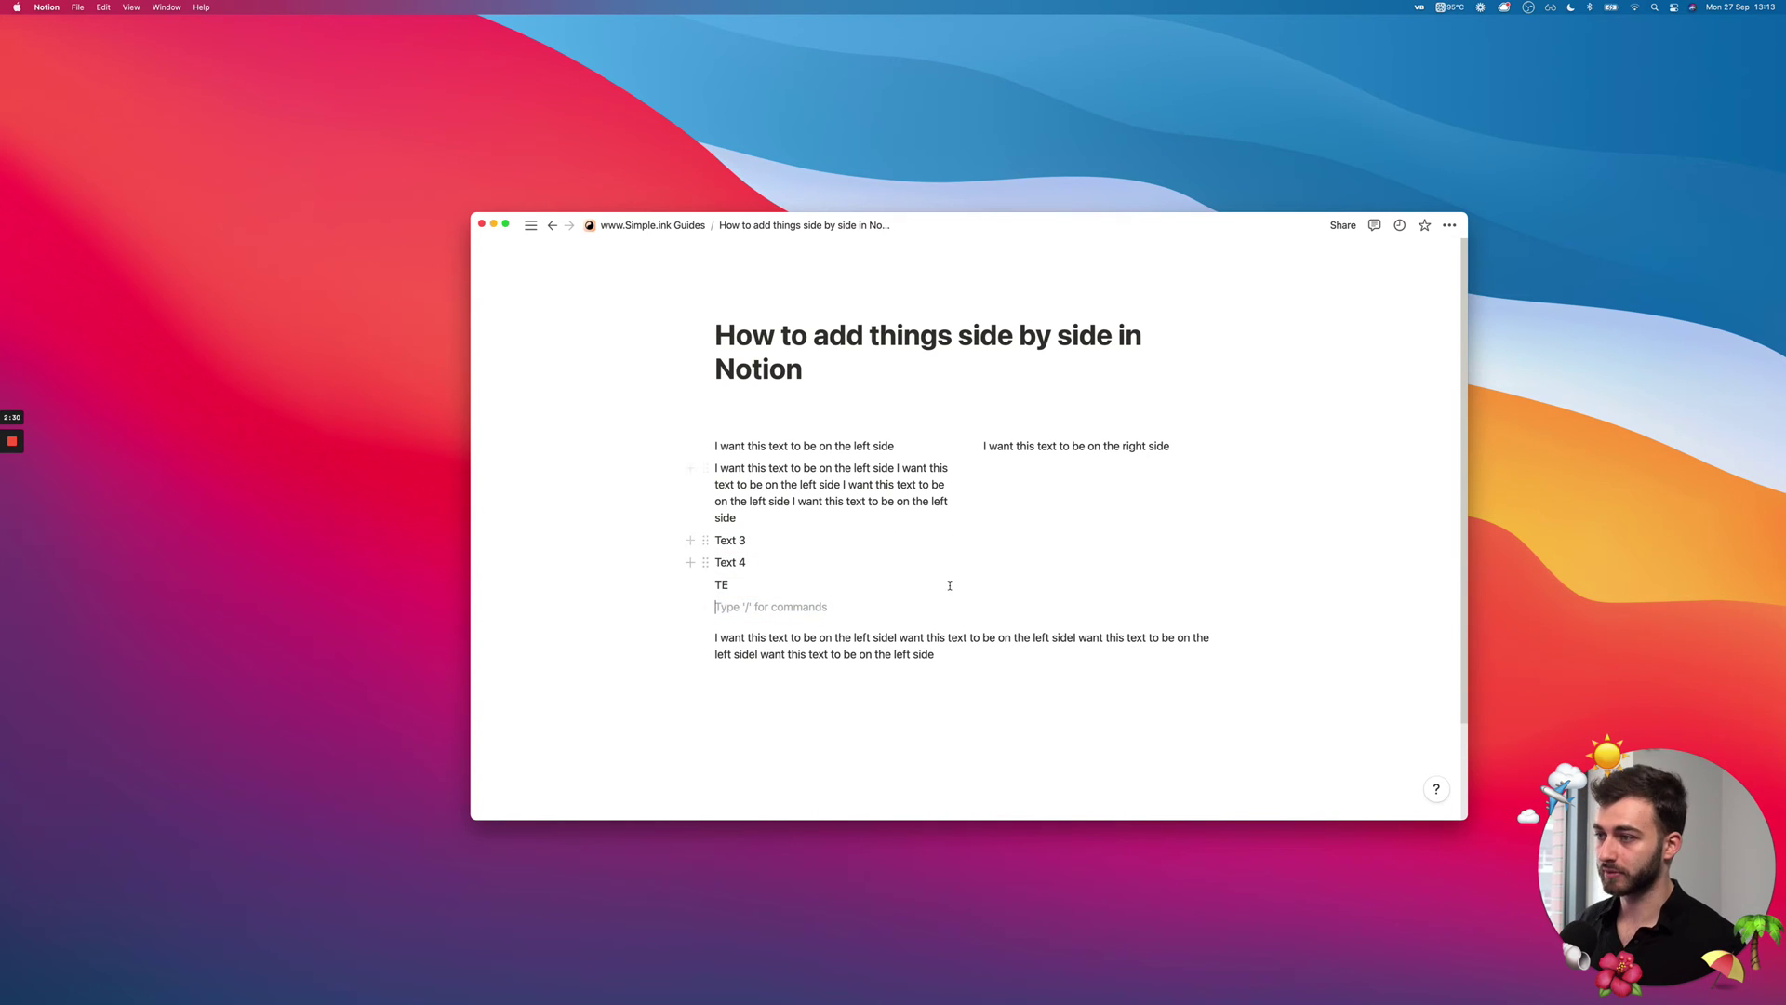
# - Narrow the left text column slightly by shifting the divider between the two columns
pyautogui.press('Down')
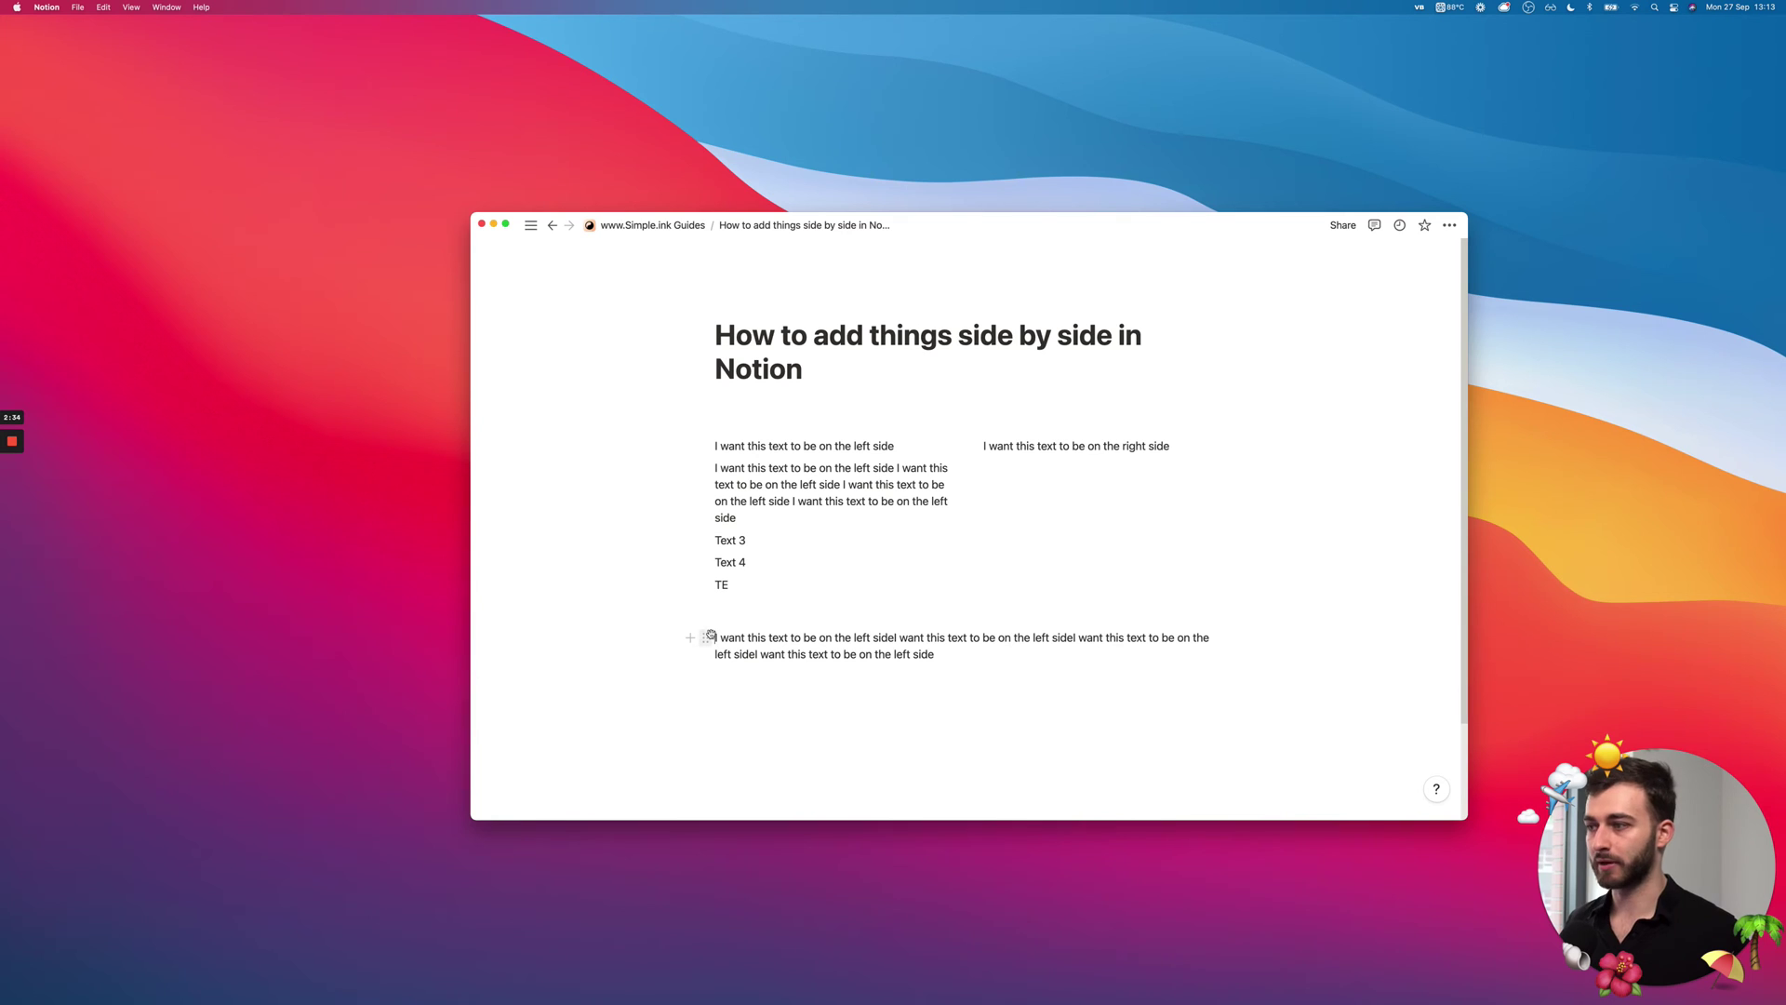
pyautogui.moveTo(705, 637); pyautogui.dragTo(861, 658)
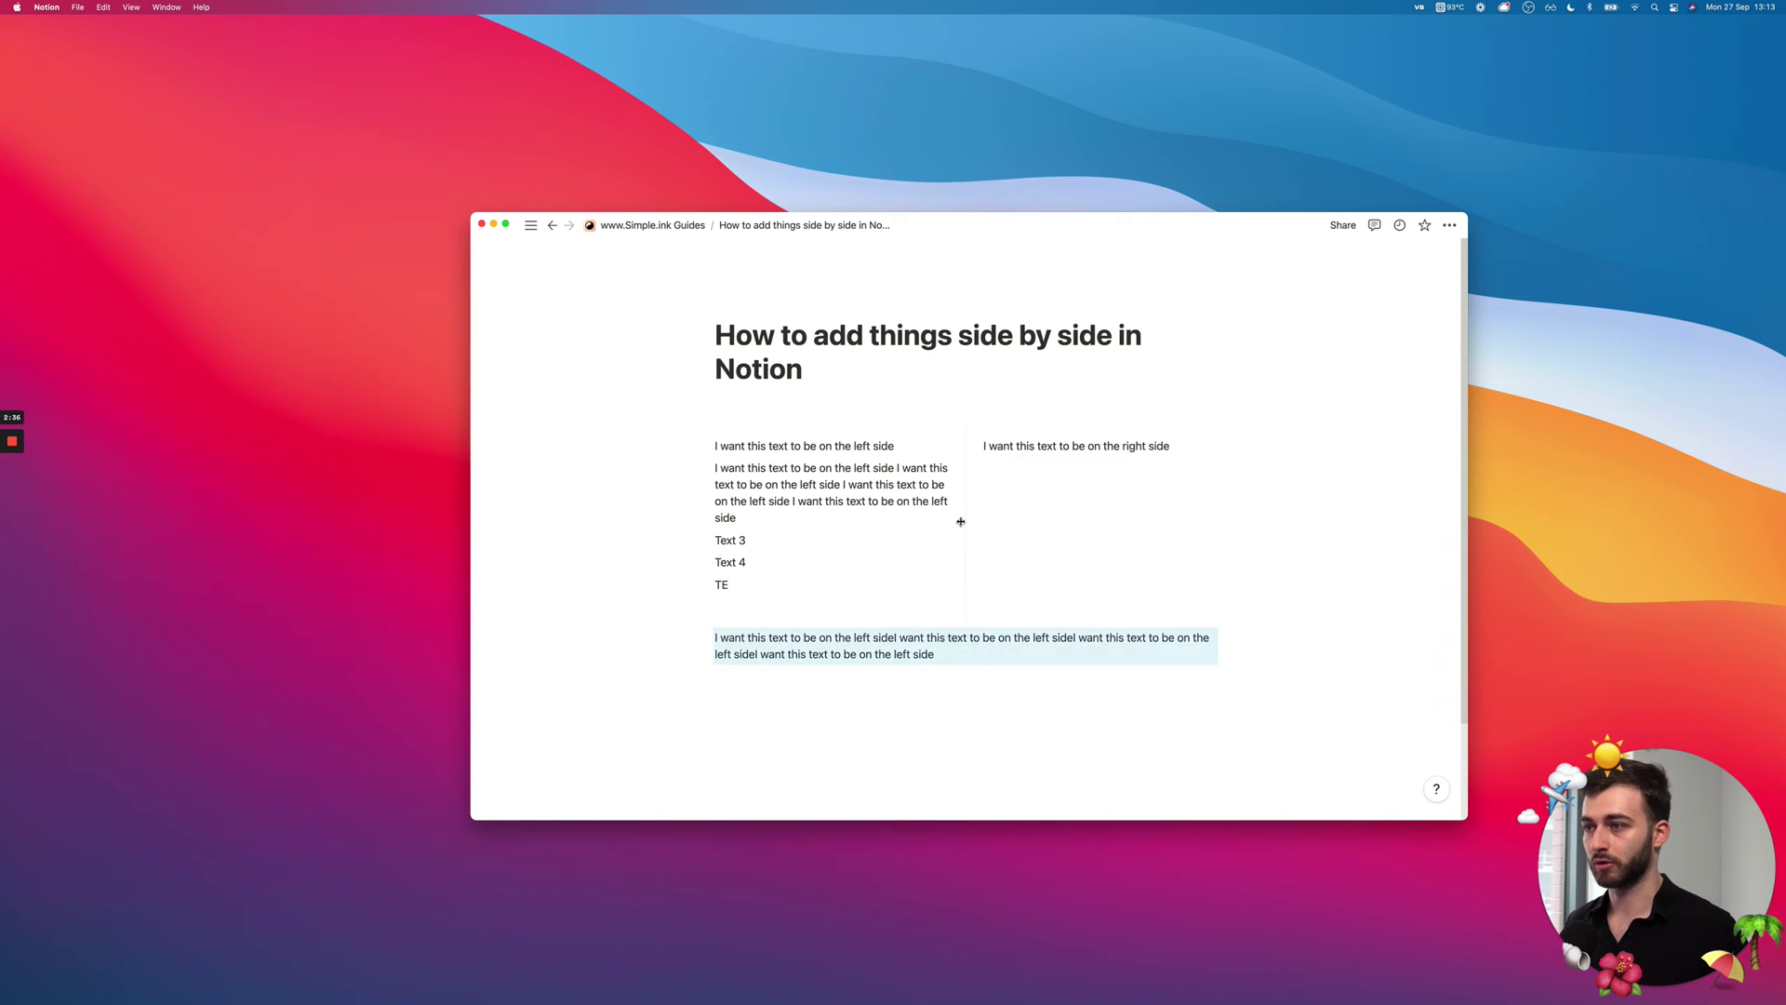
pyautogui.moveTo(961, 519)
pyautogui.mouseDown()
pyautogui.moveTo(1068, 519)
pyautogui.moveTo(945, 518)
pyautogui.mouseUp()
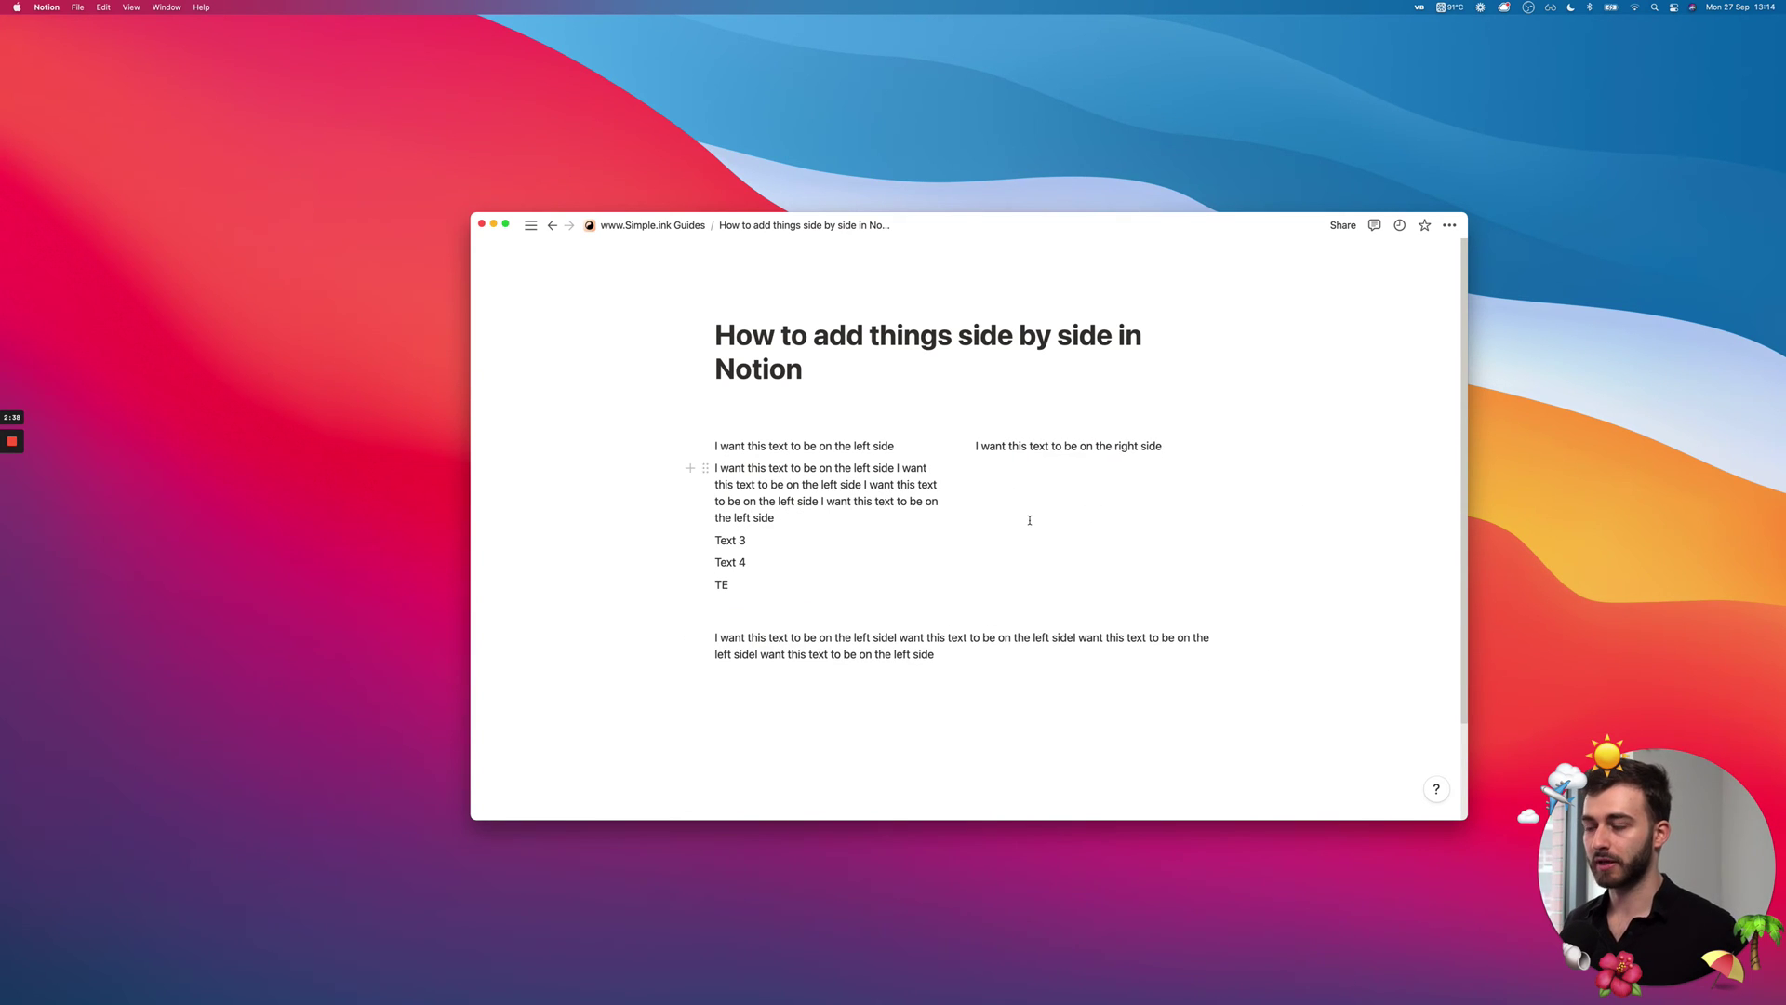
pyautogui.tripleClick(820, 638)
pyautogui.rightClick(749, 635)
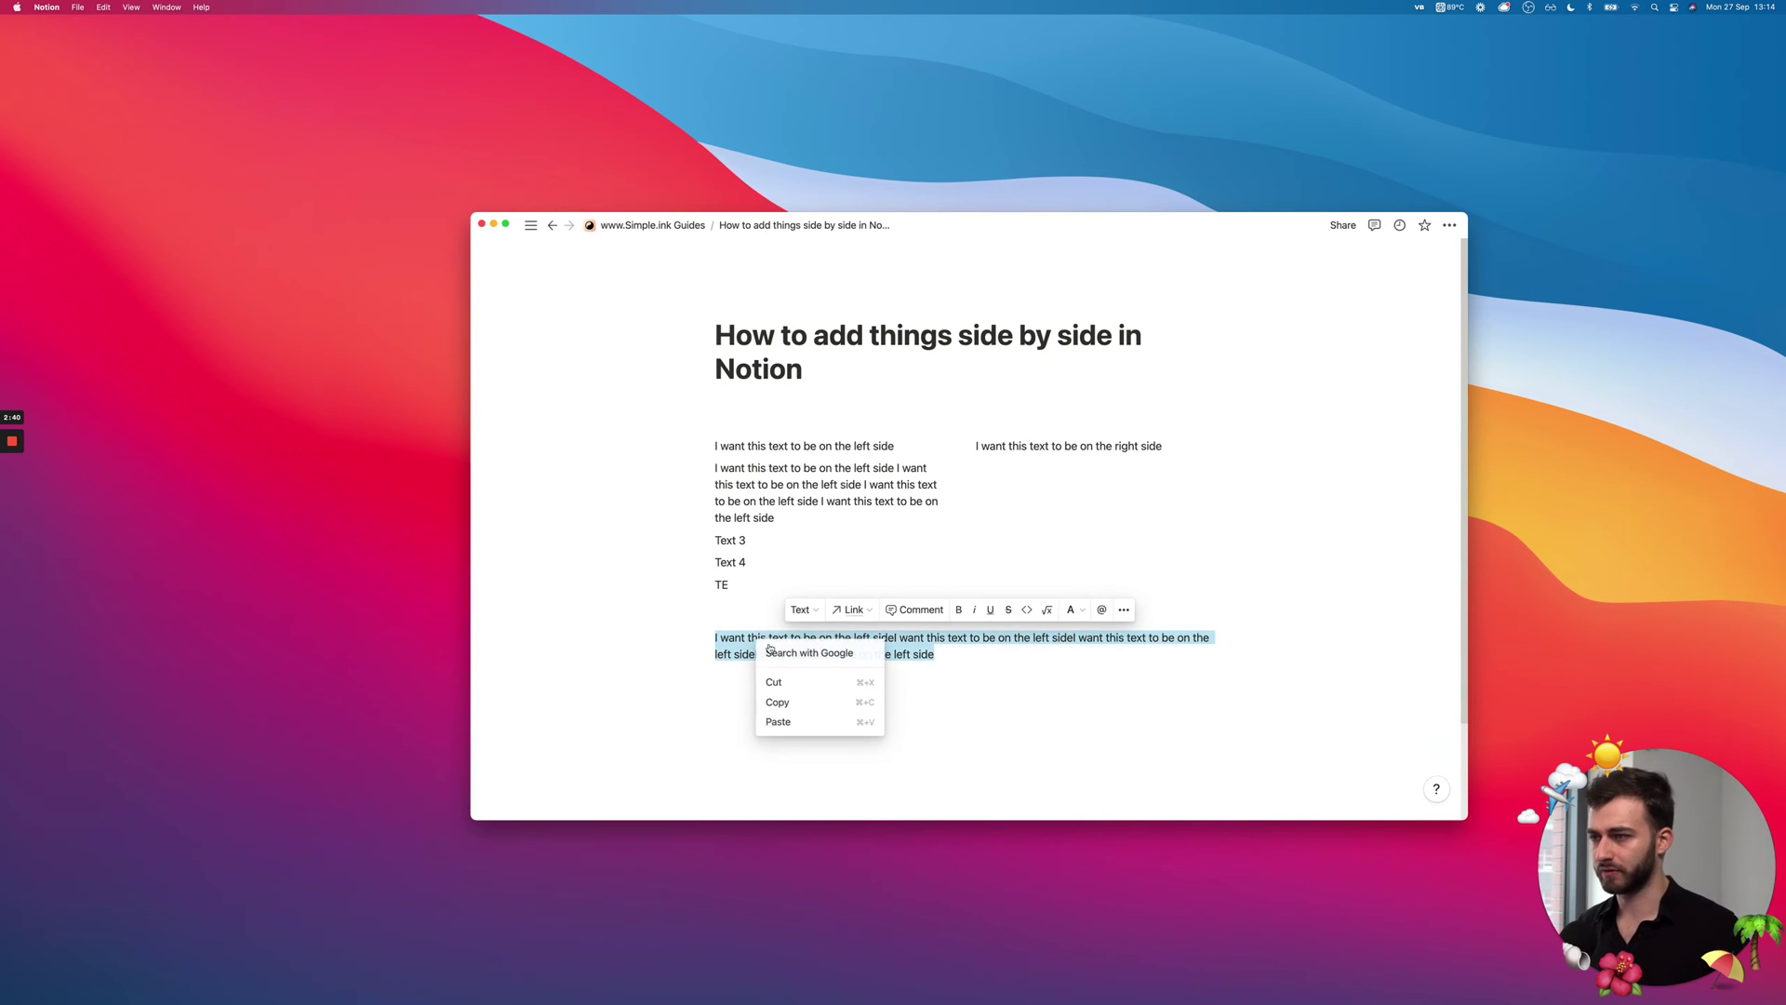
pyautogui.click(791, 646)
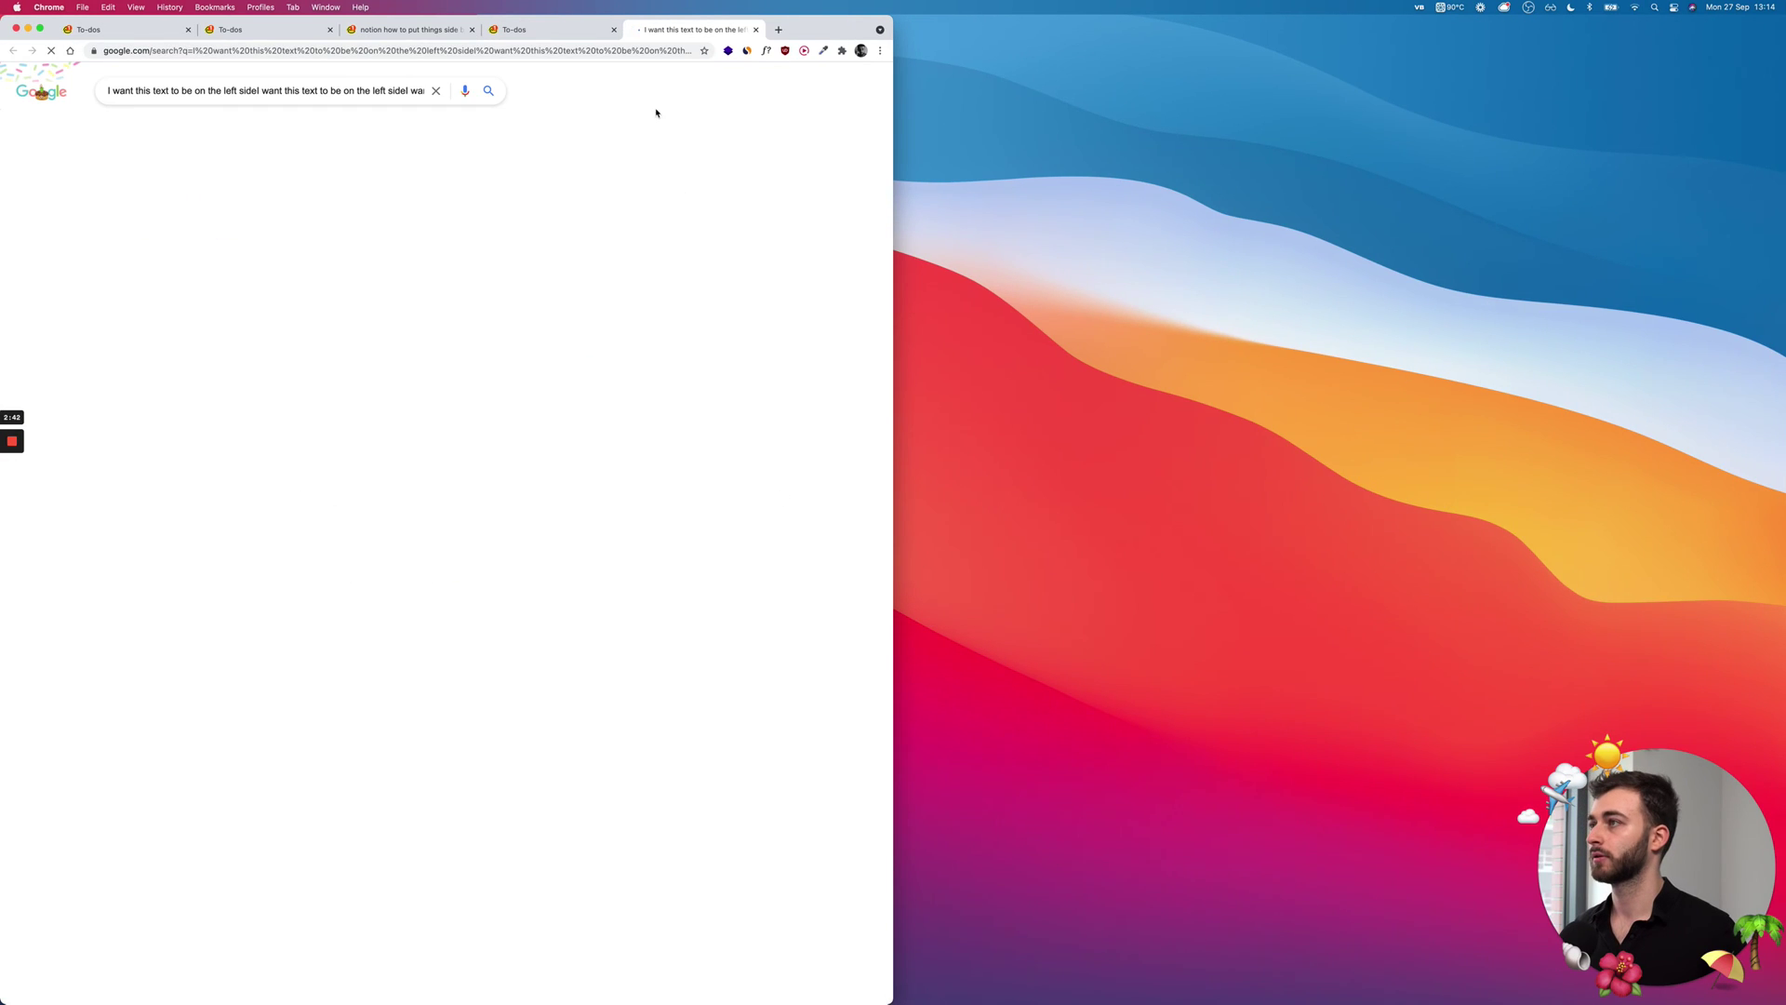
pyautogui.click(756, 30)
pyautogui.hotkey('ctrl', 'Up')
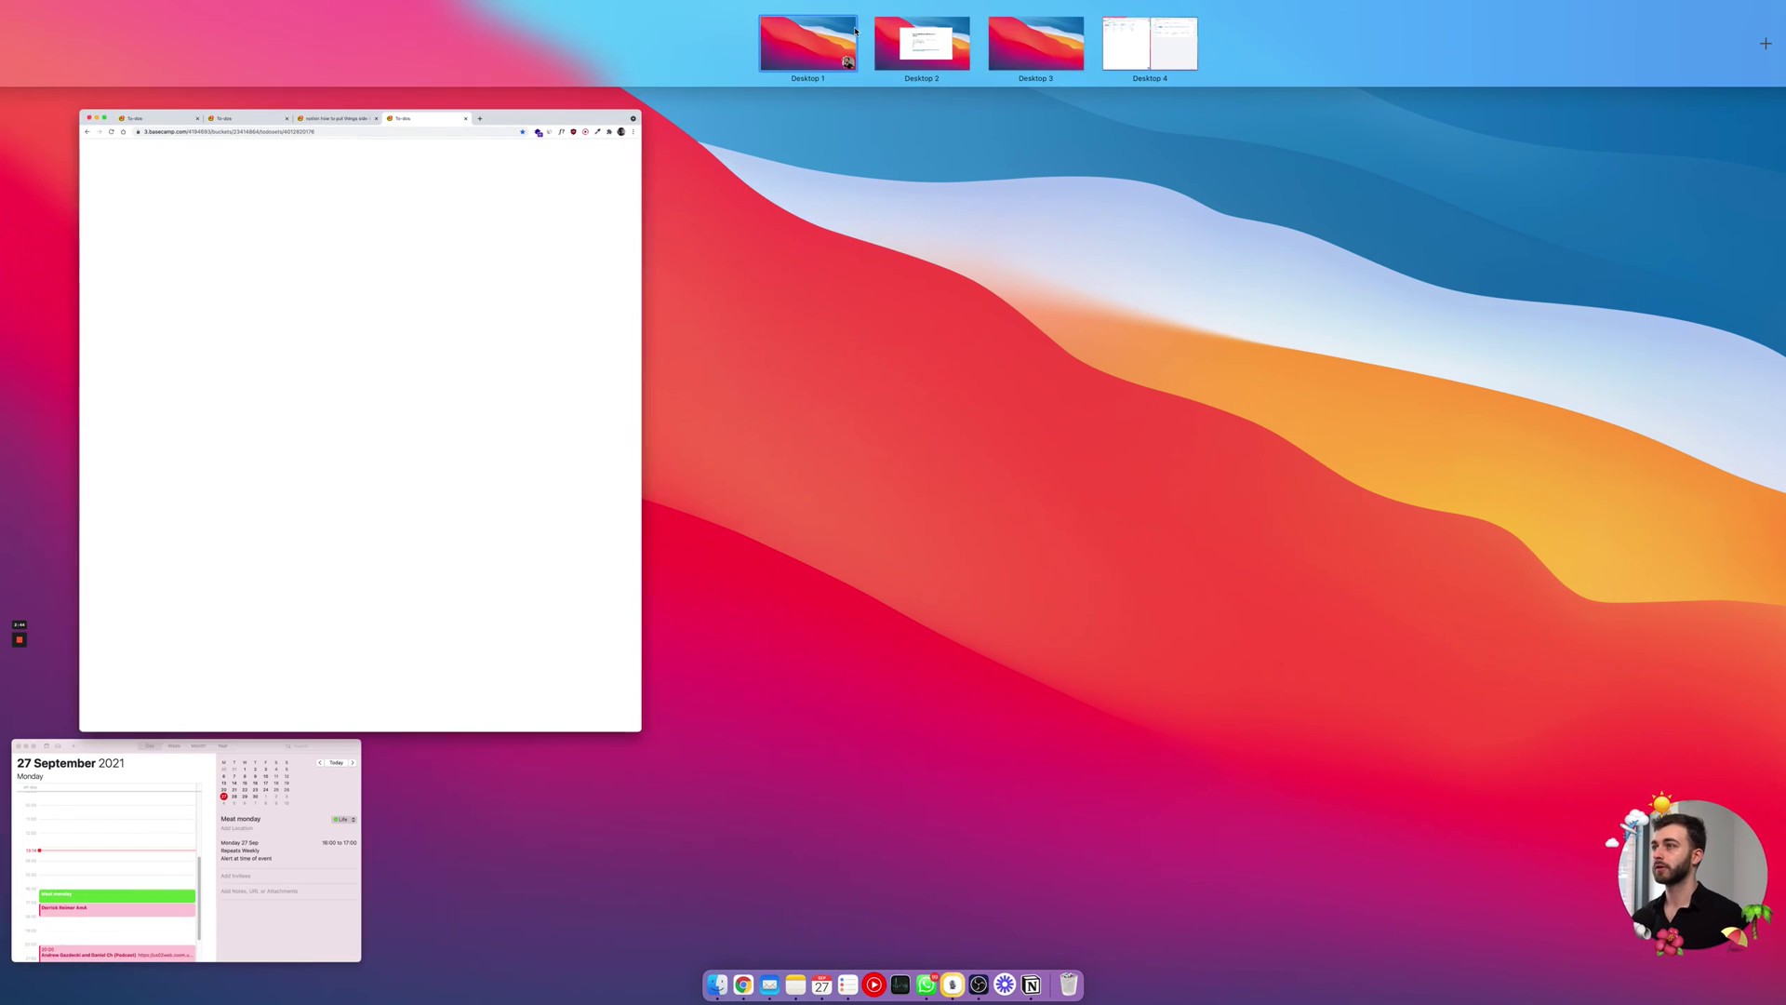
pyautogui.click(922, 43)
# - Delete the full-width paragraph below the two columns
pyautogui.tripleClick(805, 637)
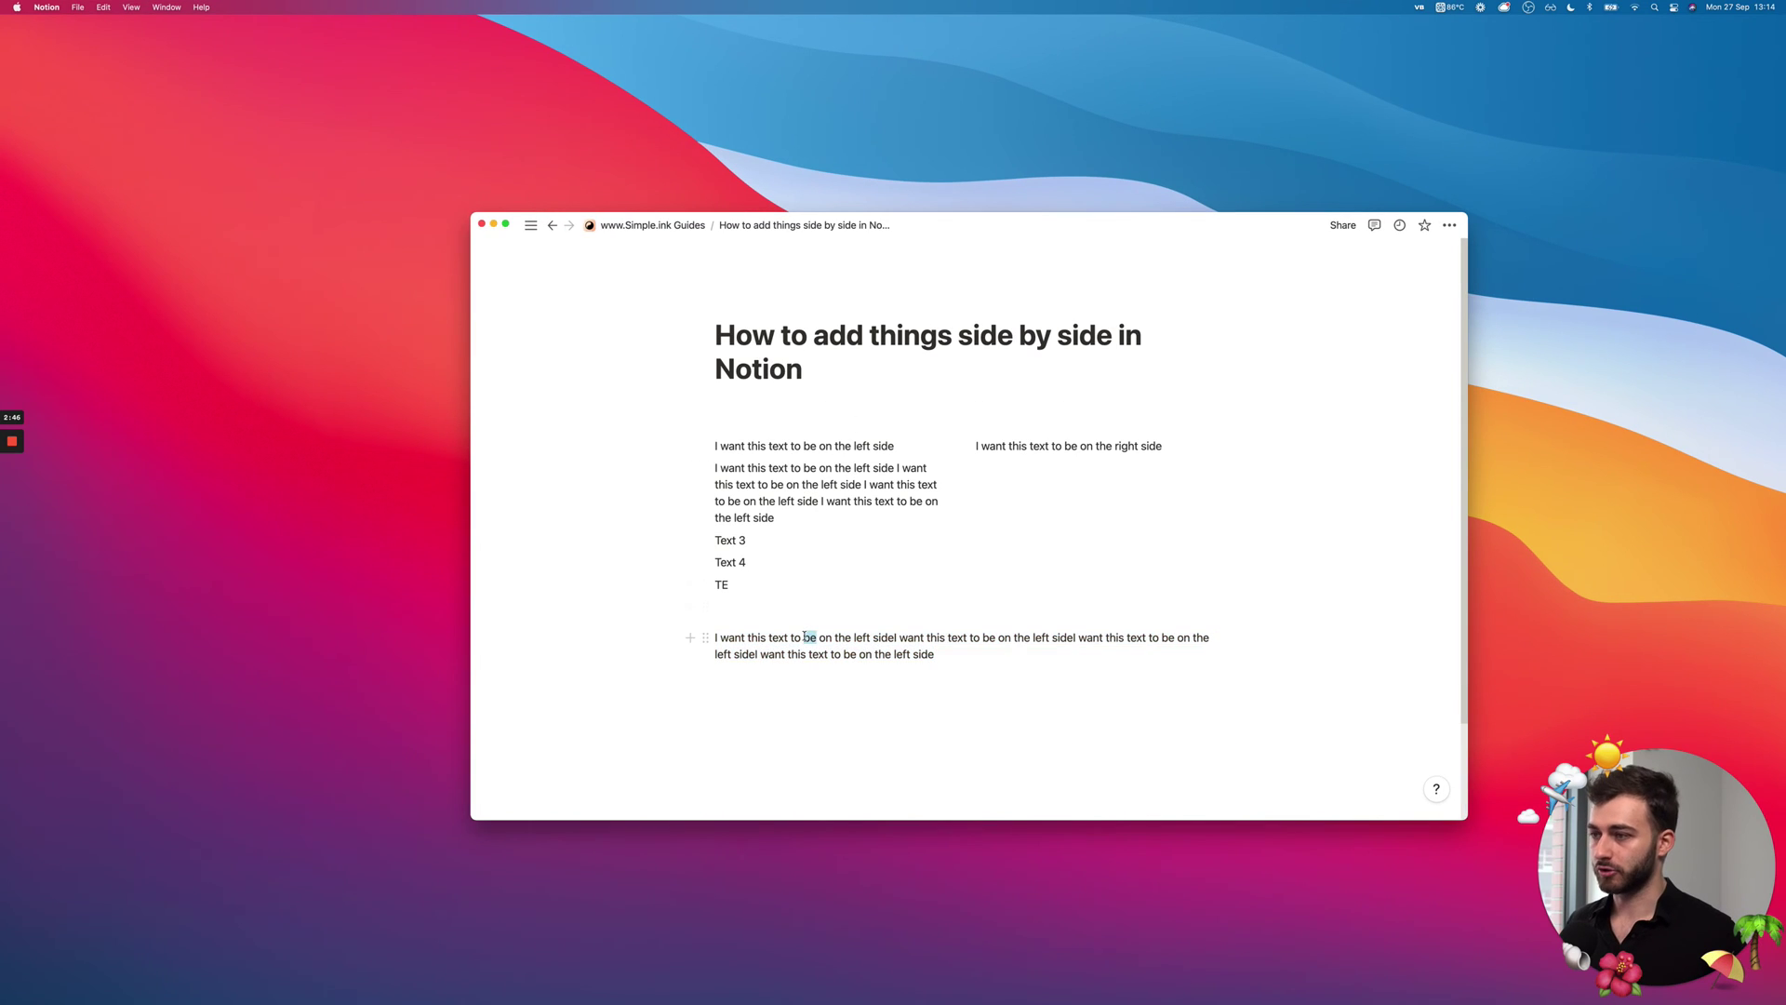
pyautogui.press('BackSpace')
pyautogui.click(662, 227)
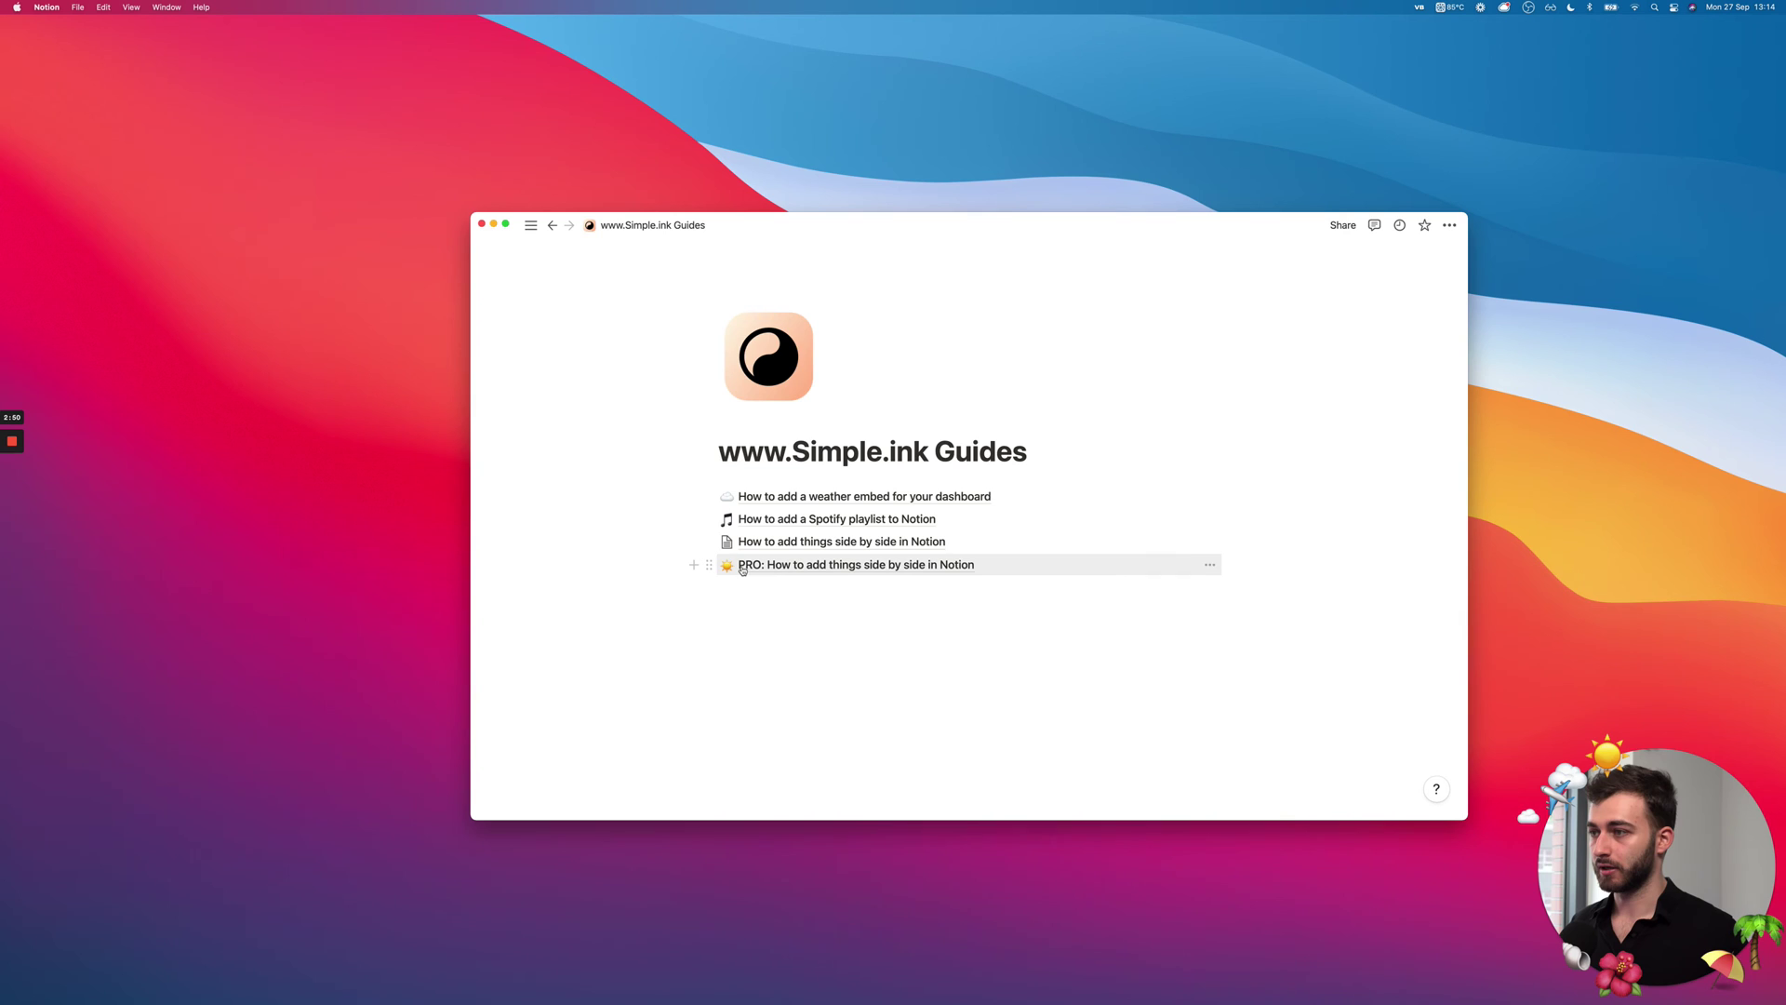
pyautogui.click(742, 568)
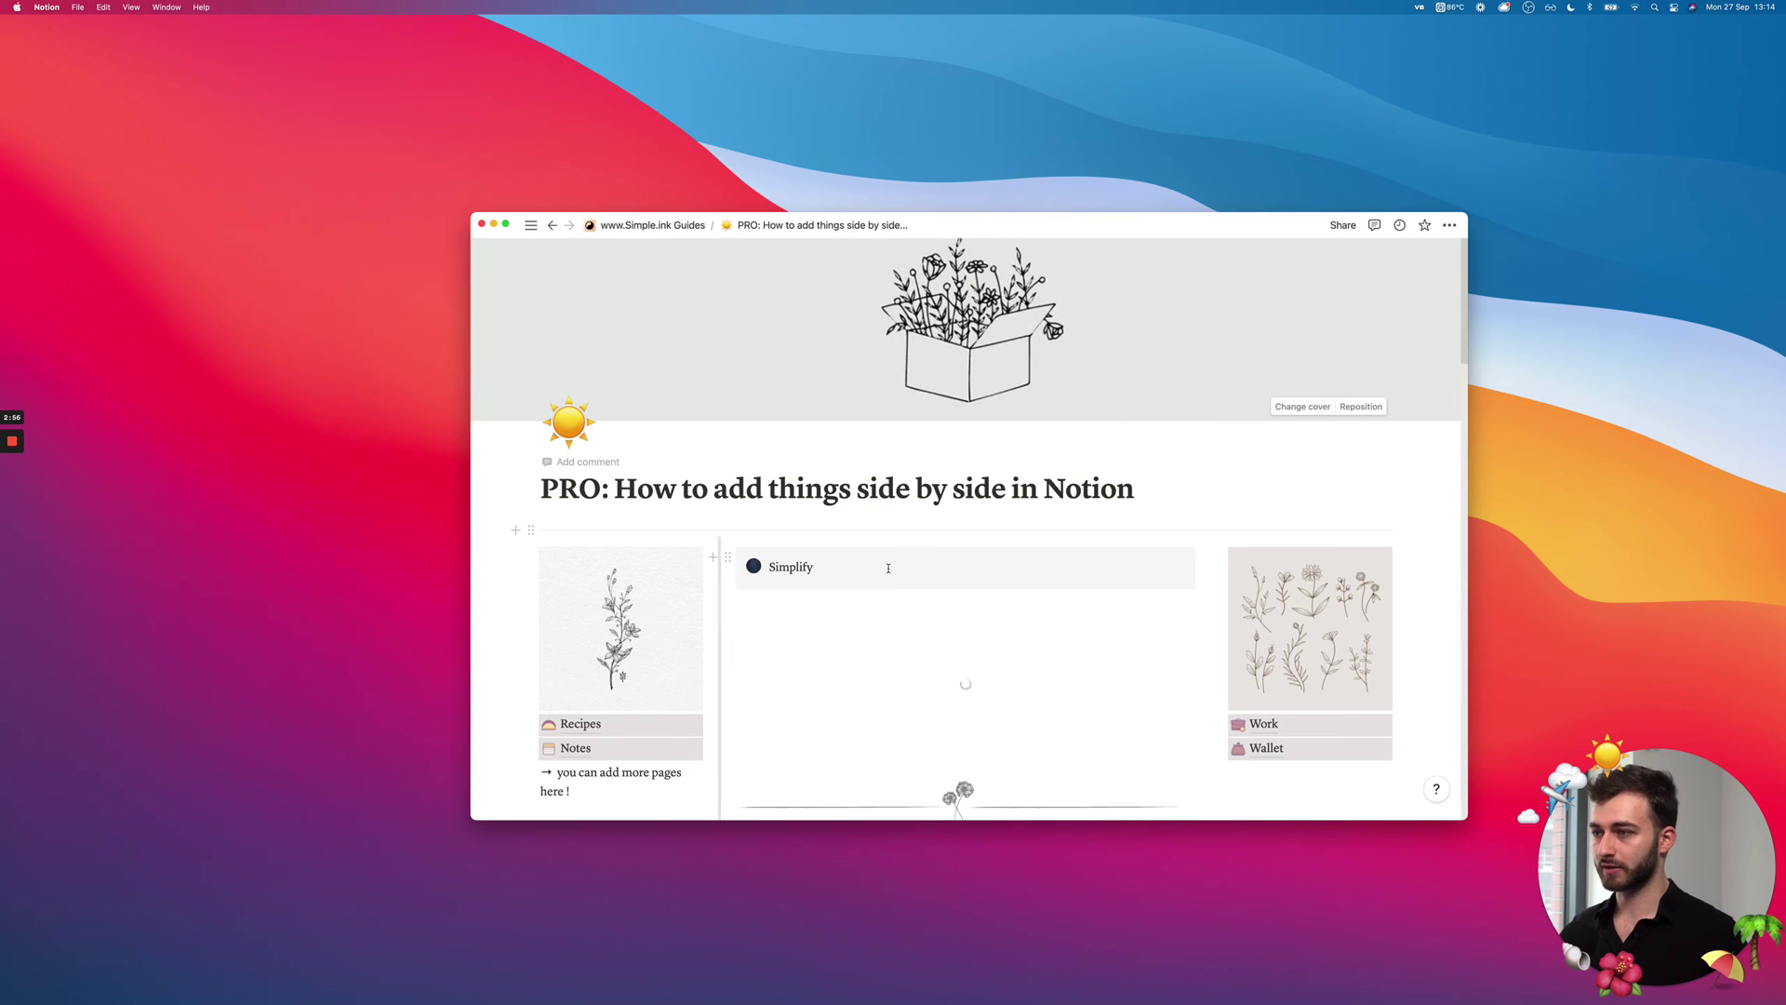
# - Widen the column holding the plant image and the Recipes and Notes links, and narrow it to less than its original width
pyautogui.scroll(-4, 748, 532)
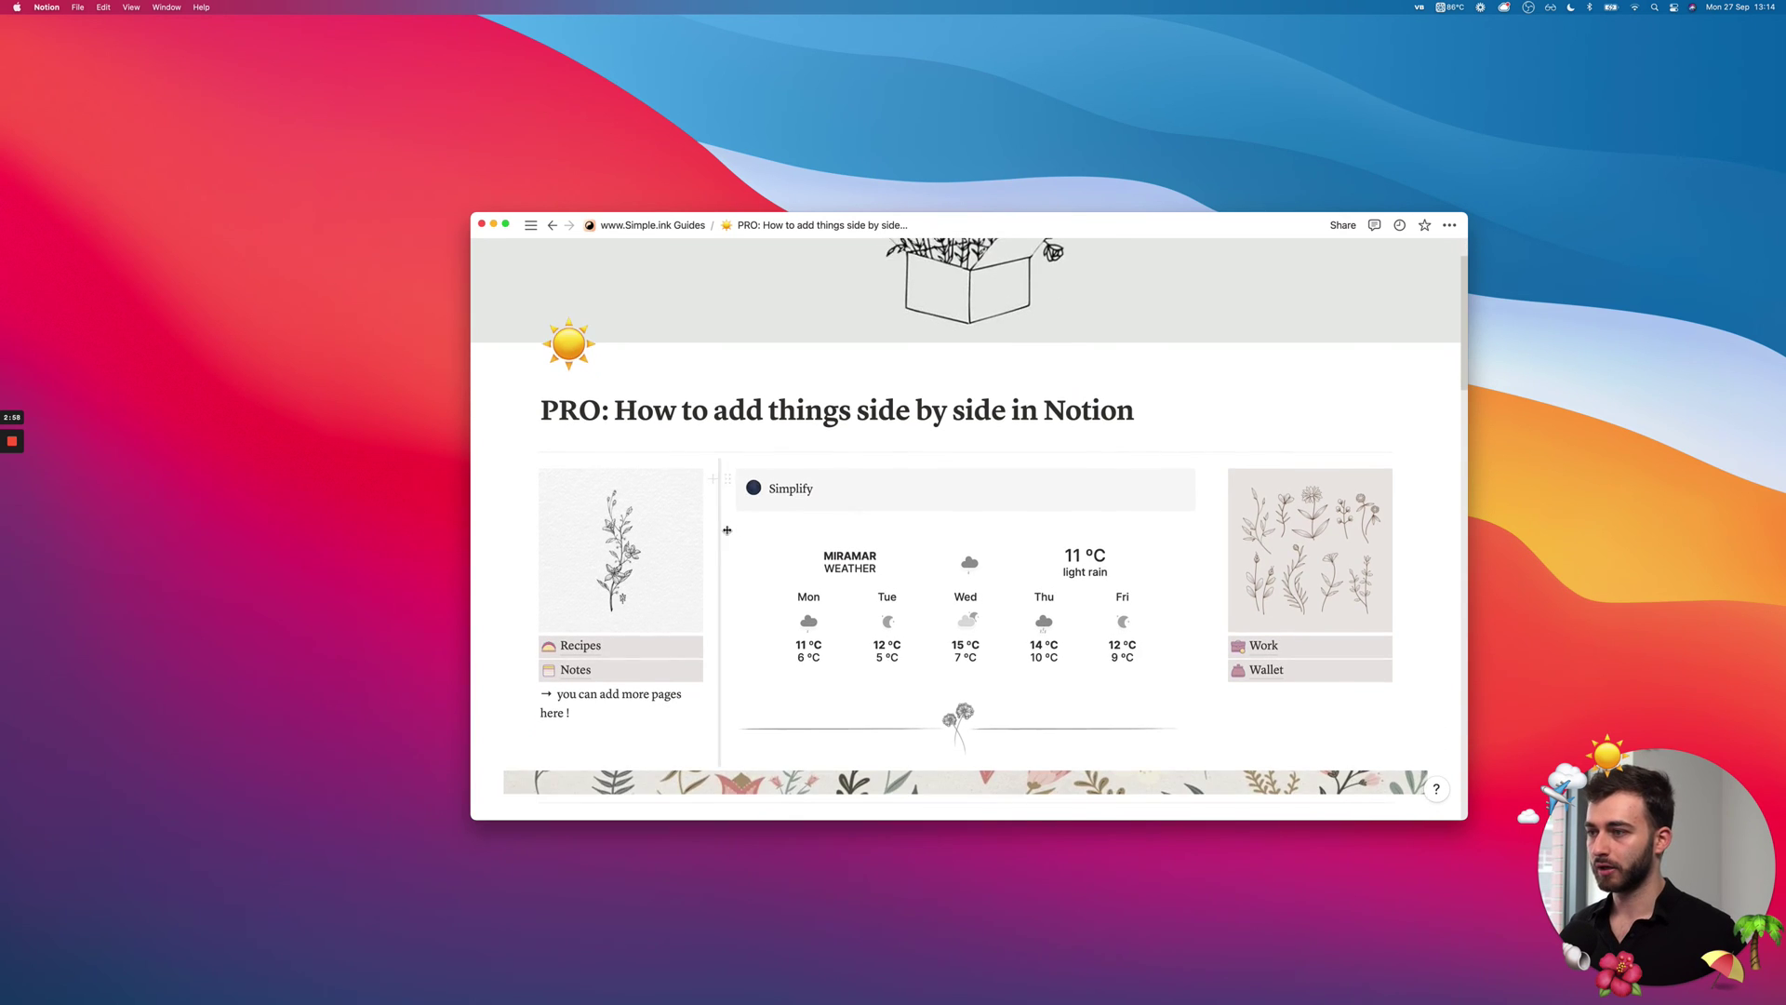
pyautogui.moveTo(721, 512); pyautogui.dragTo(806, 483)
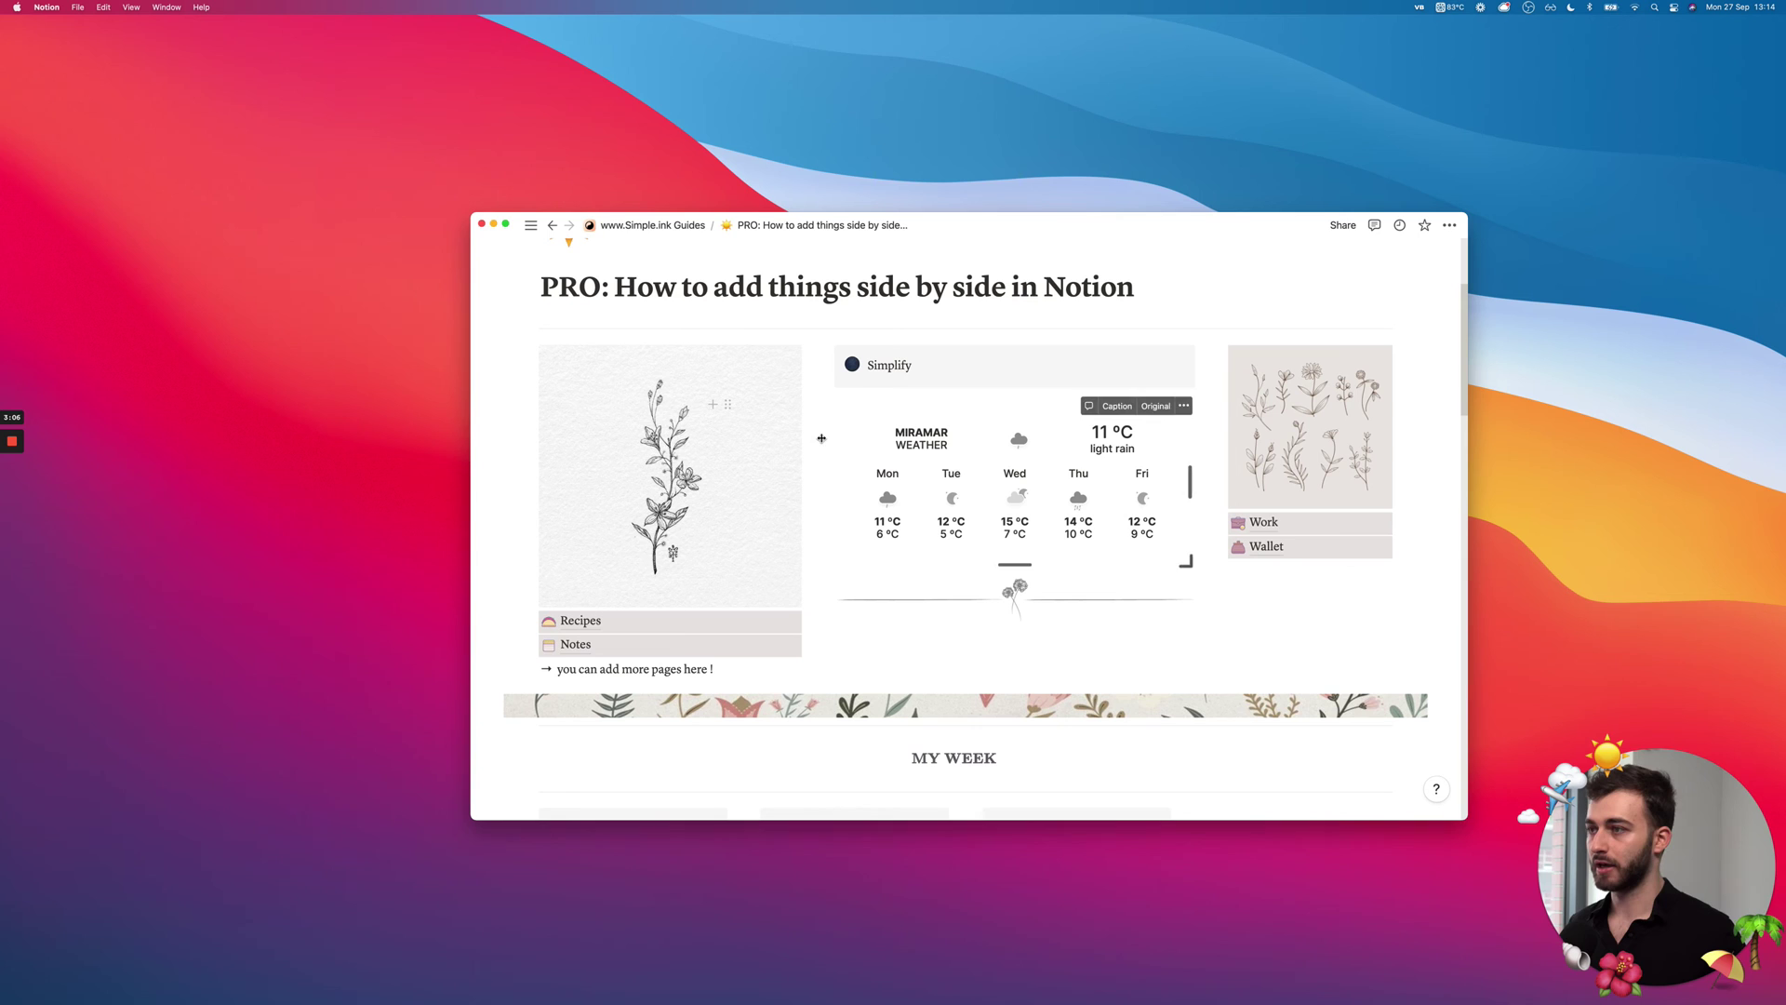
pyautogui.moveTo(818, 437); pyautogui.dragTo(659, 521)
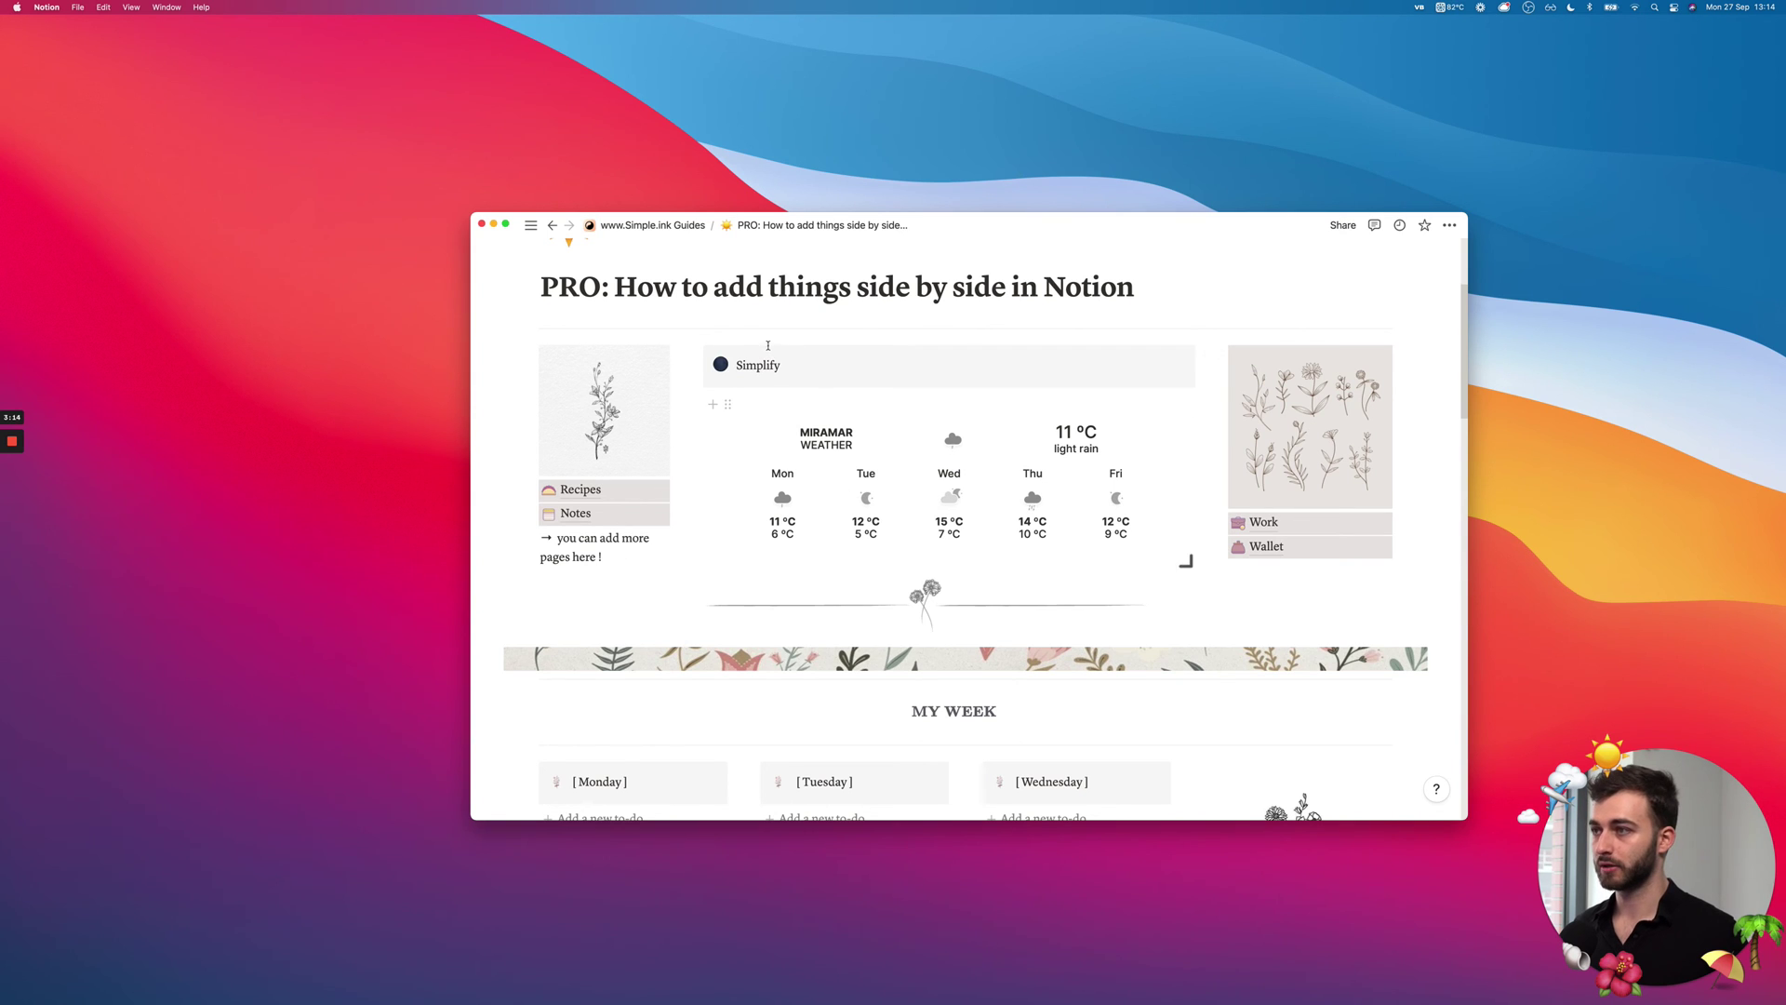
# - Move the Simplify callout, the weather widget and the flower divider from the middle column to the end of the first column
pyautogui.moveTo(917, 587)
pyautogui.mouseDown()
pyautogui.moveTo(935, 640)
pyautogui.moveTo(876, 553)
pyautogui.mouseUp()
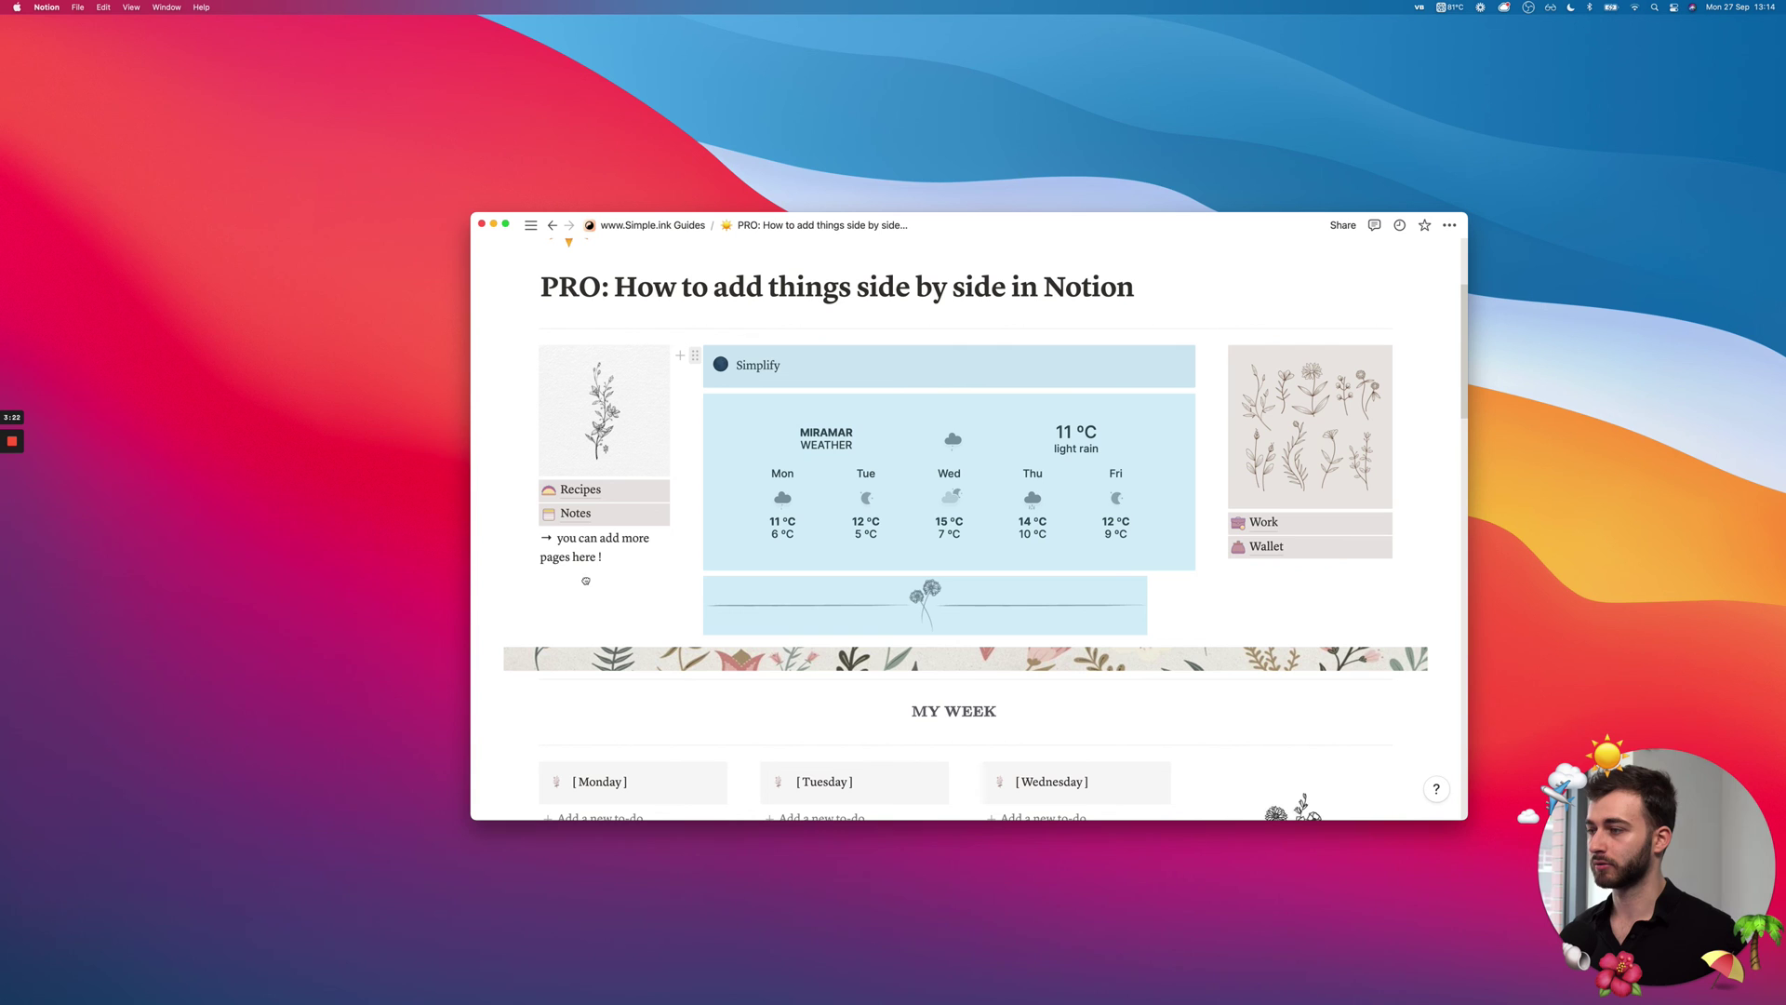
pyautogui.moveTo(585, 581); pyautogui.dragTo(577, 584)
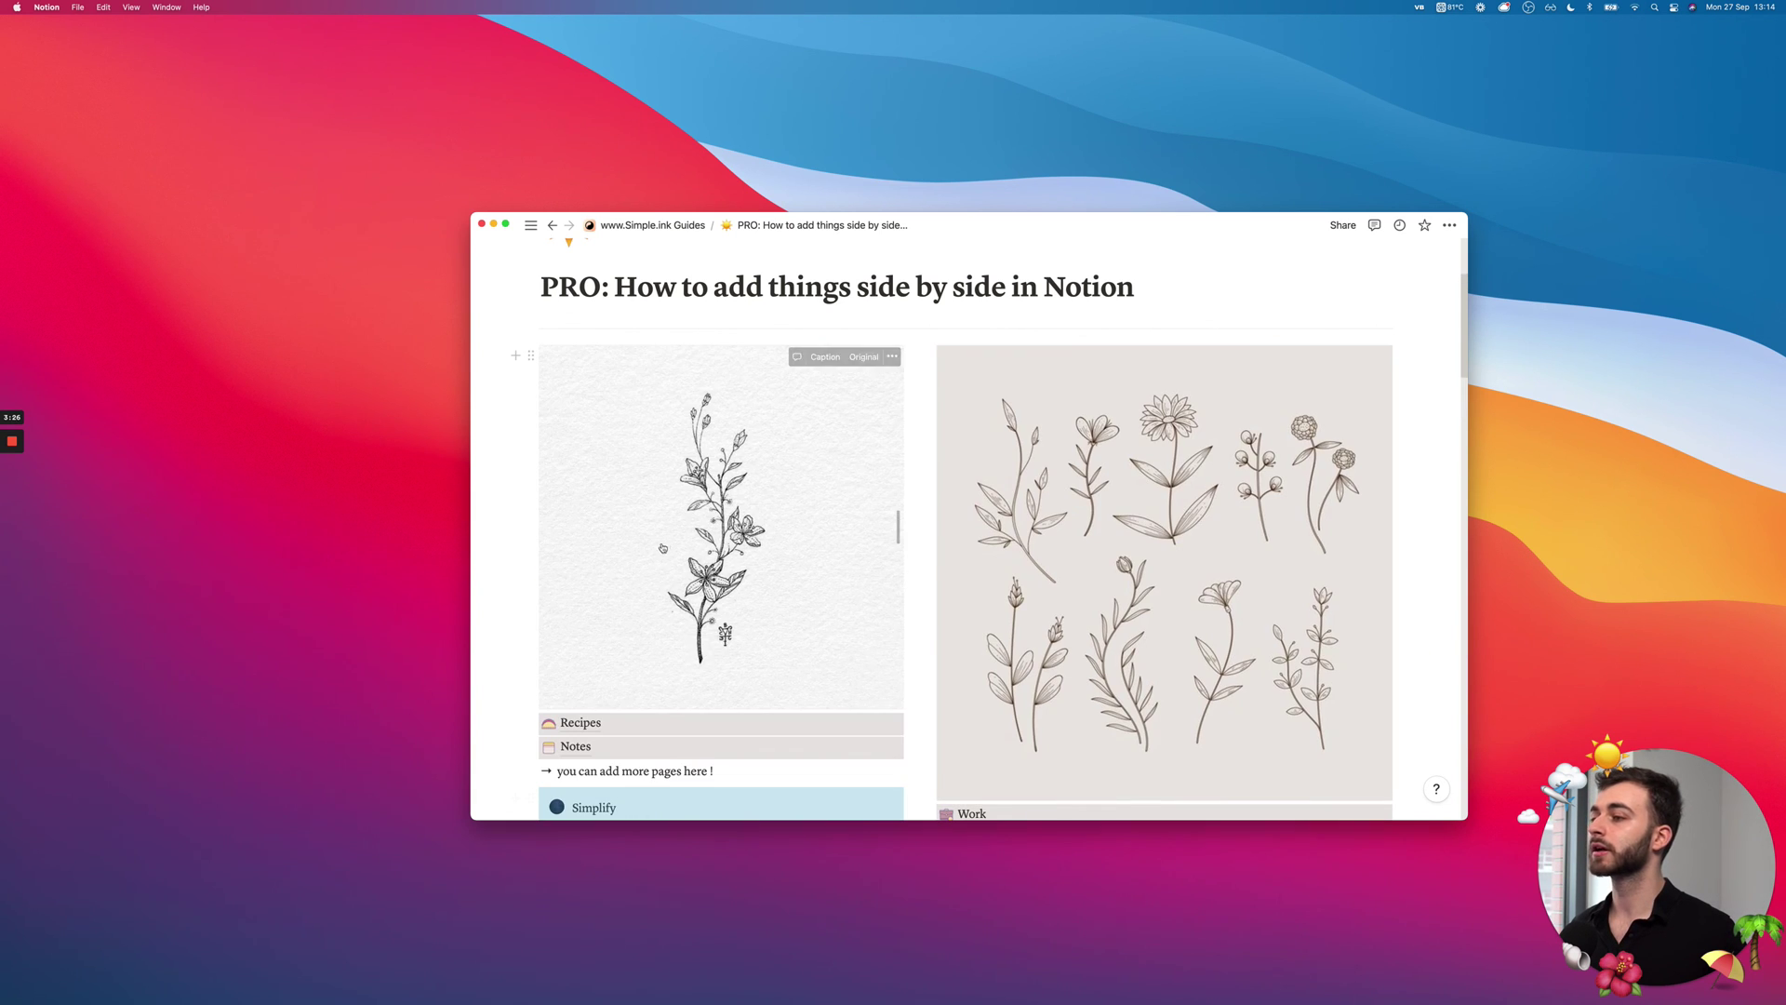
# - Move only the Simplify callout out of the first column into a new column beside the flower collection image
pyautogui.scroll(-4, 702, 517)
pyautogui.scroll(-3, 702, 517)
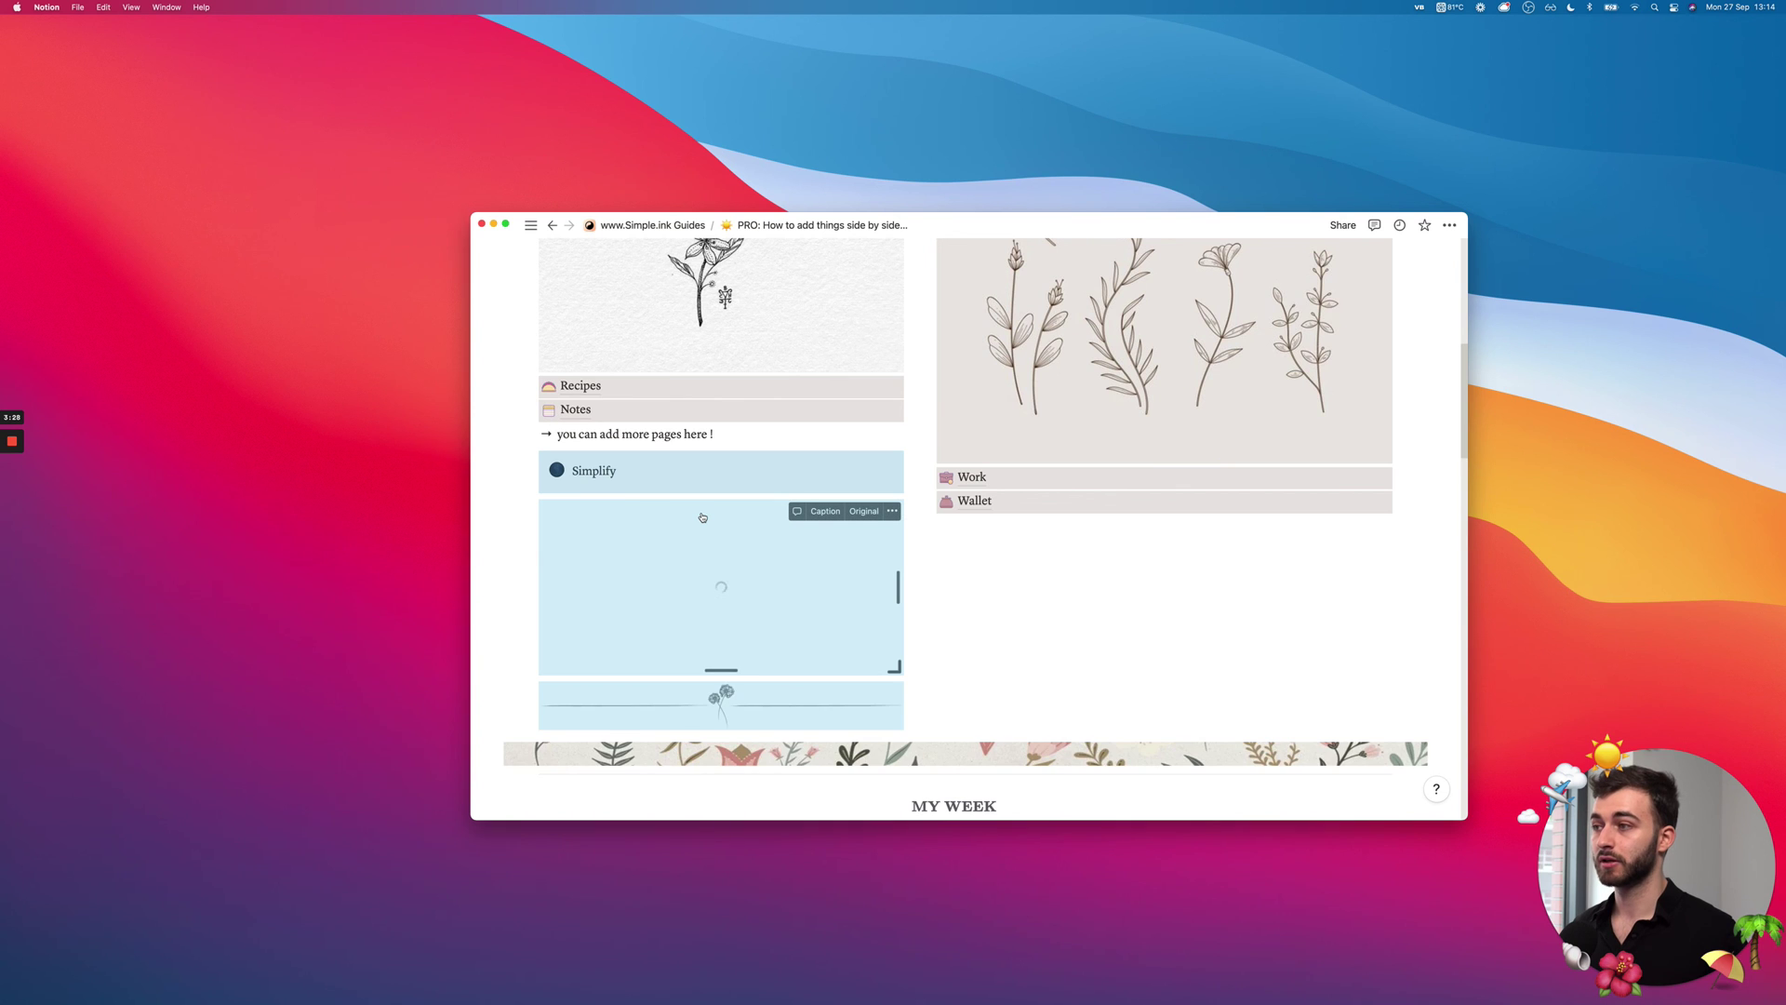
pyautogui.scroll(5, 702, 518)
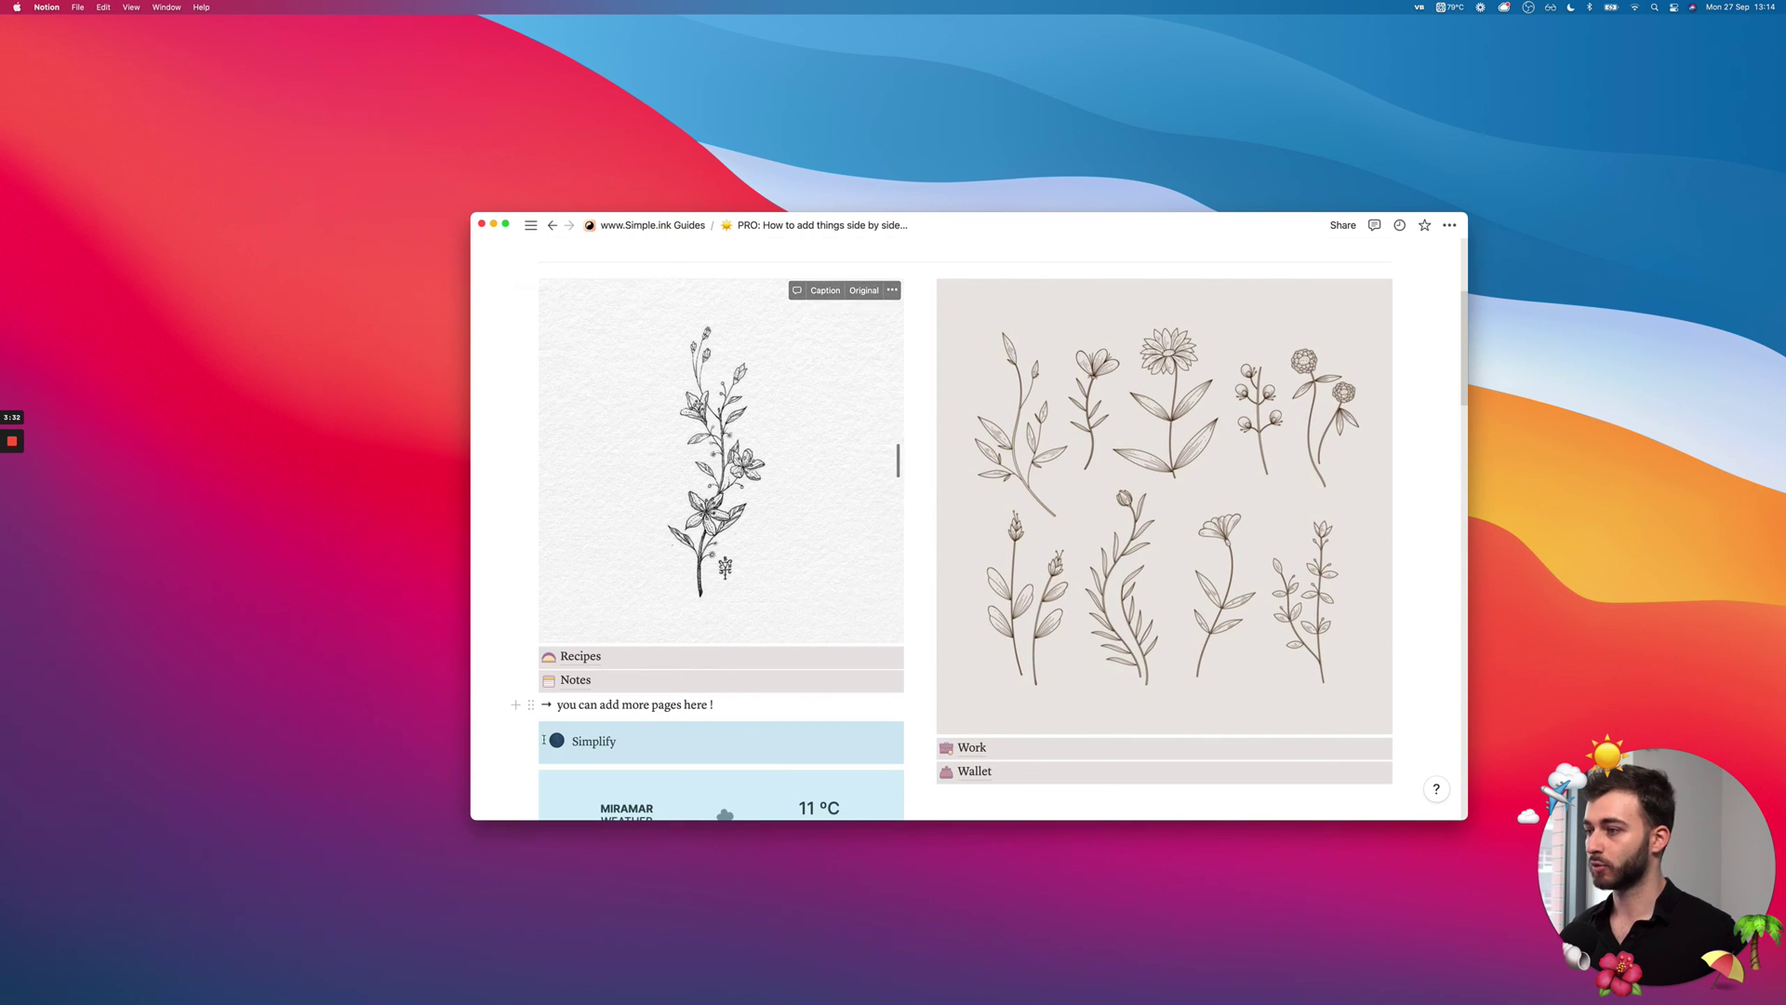
pyautogui.click(668, 704)
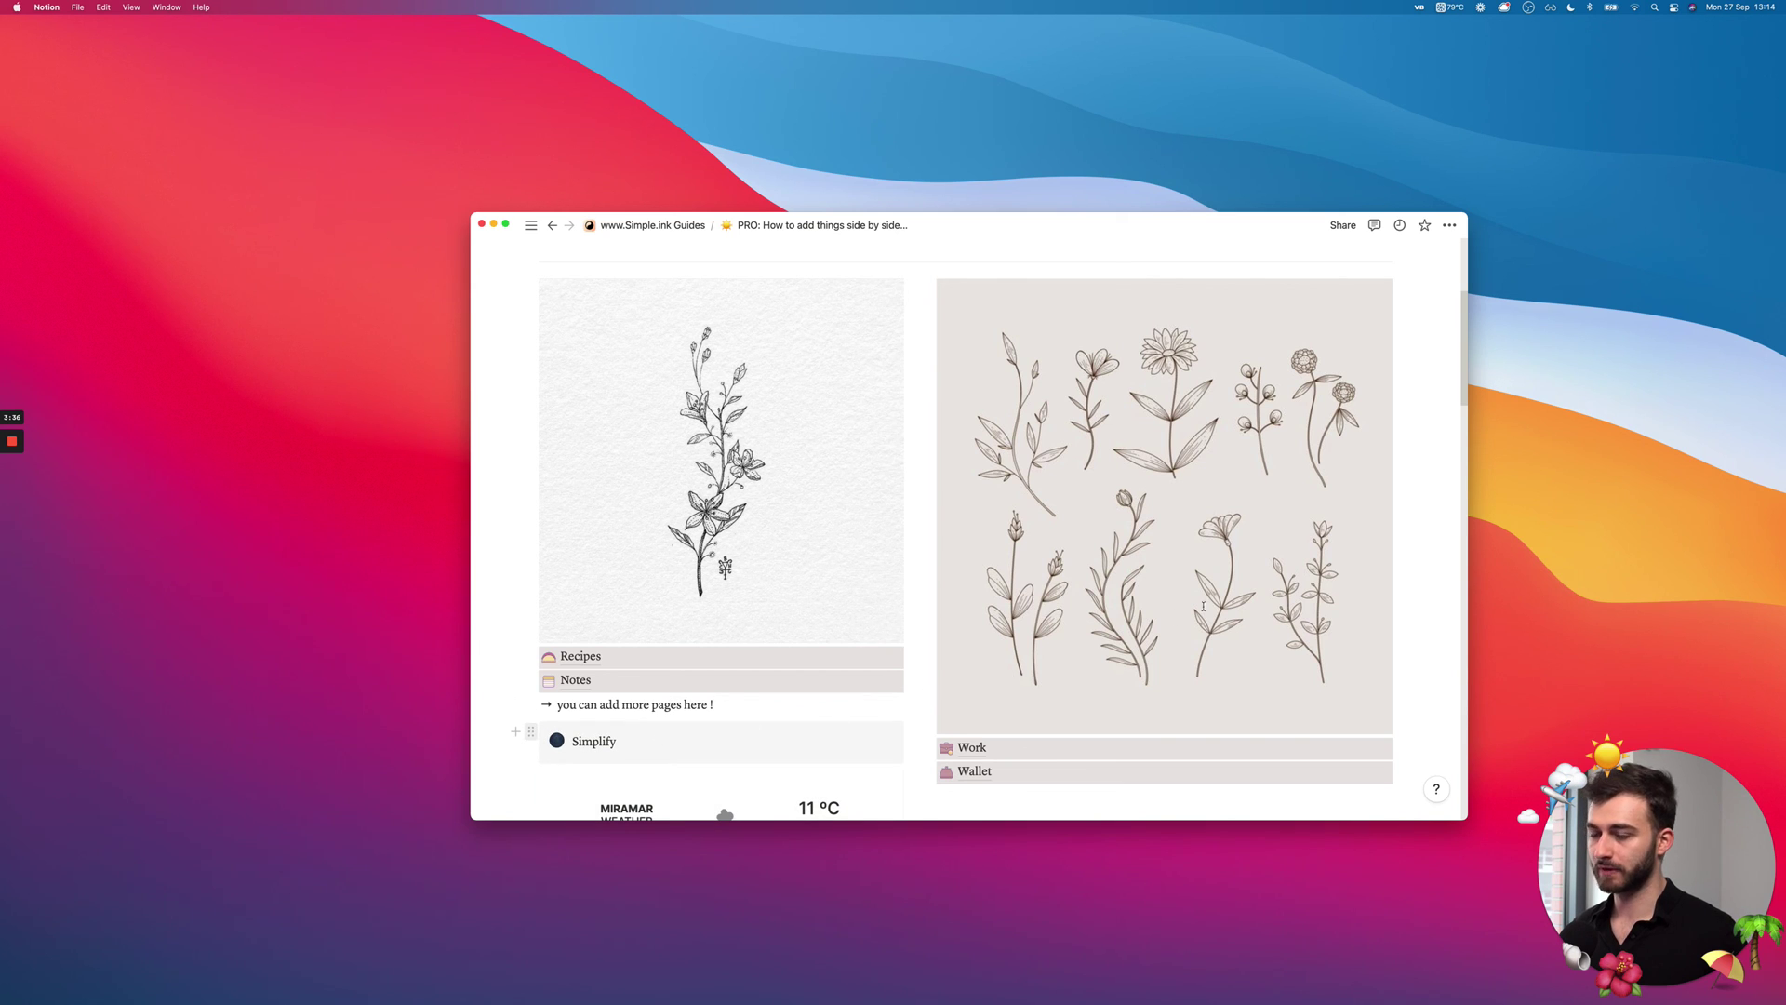
pyautogui.moveTo(1203, 605); pyautogui.dragTo(1408, 477)
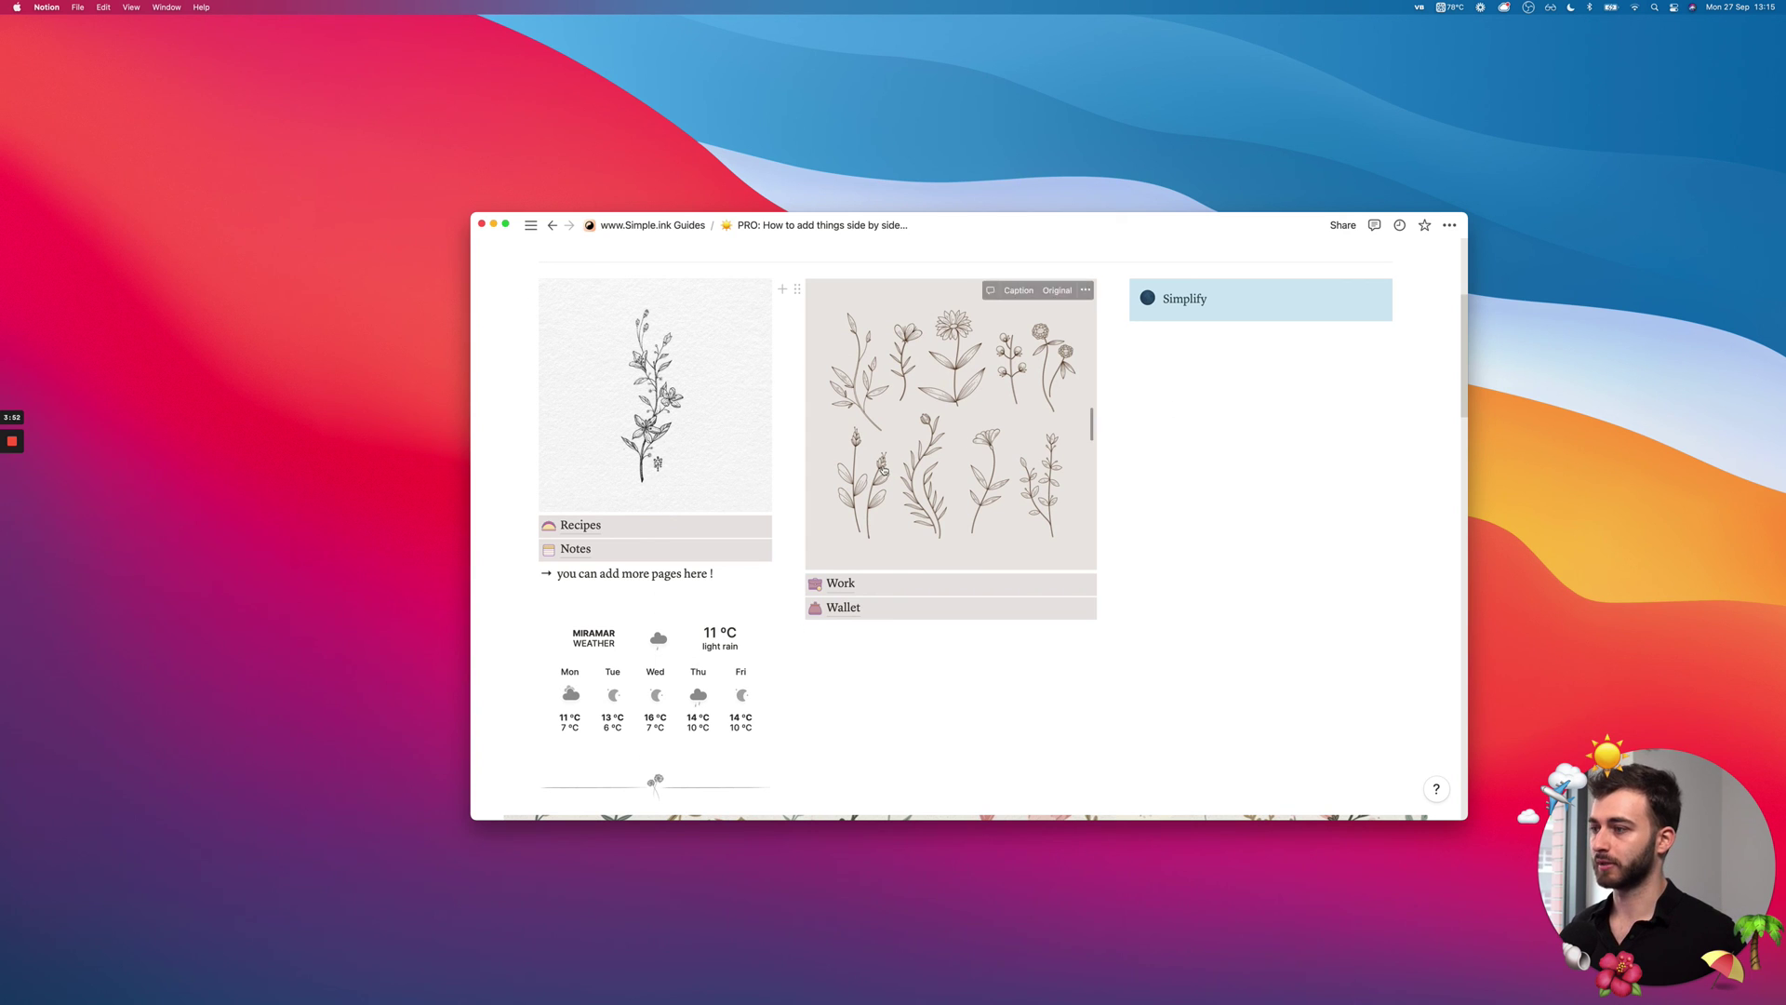
pyautogui.scroll(3, 1109, 465)
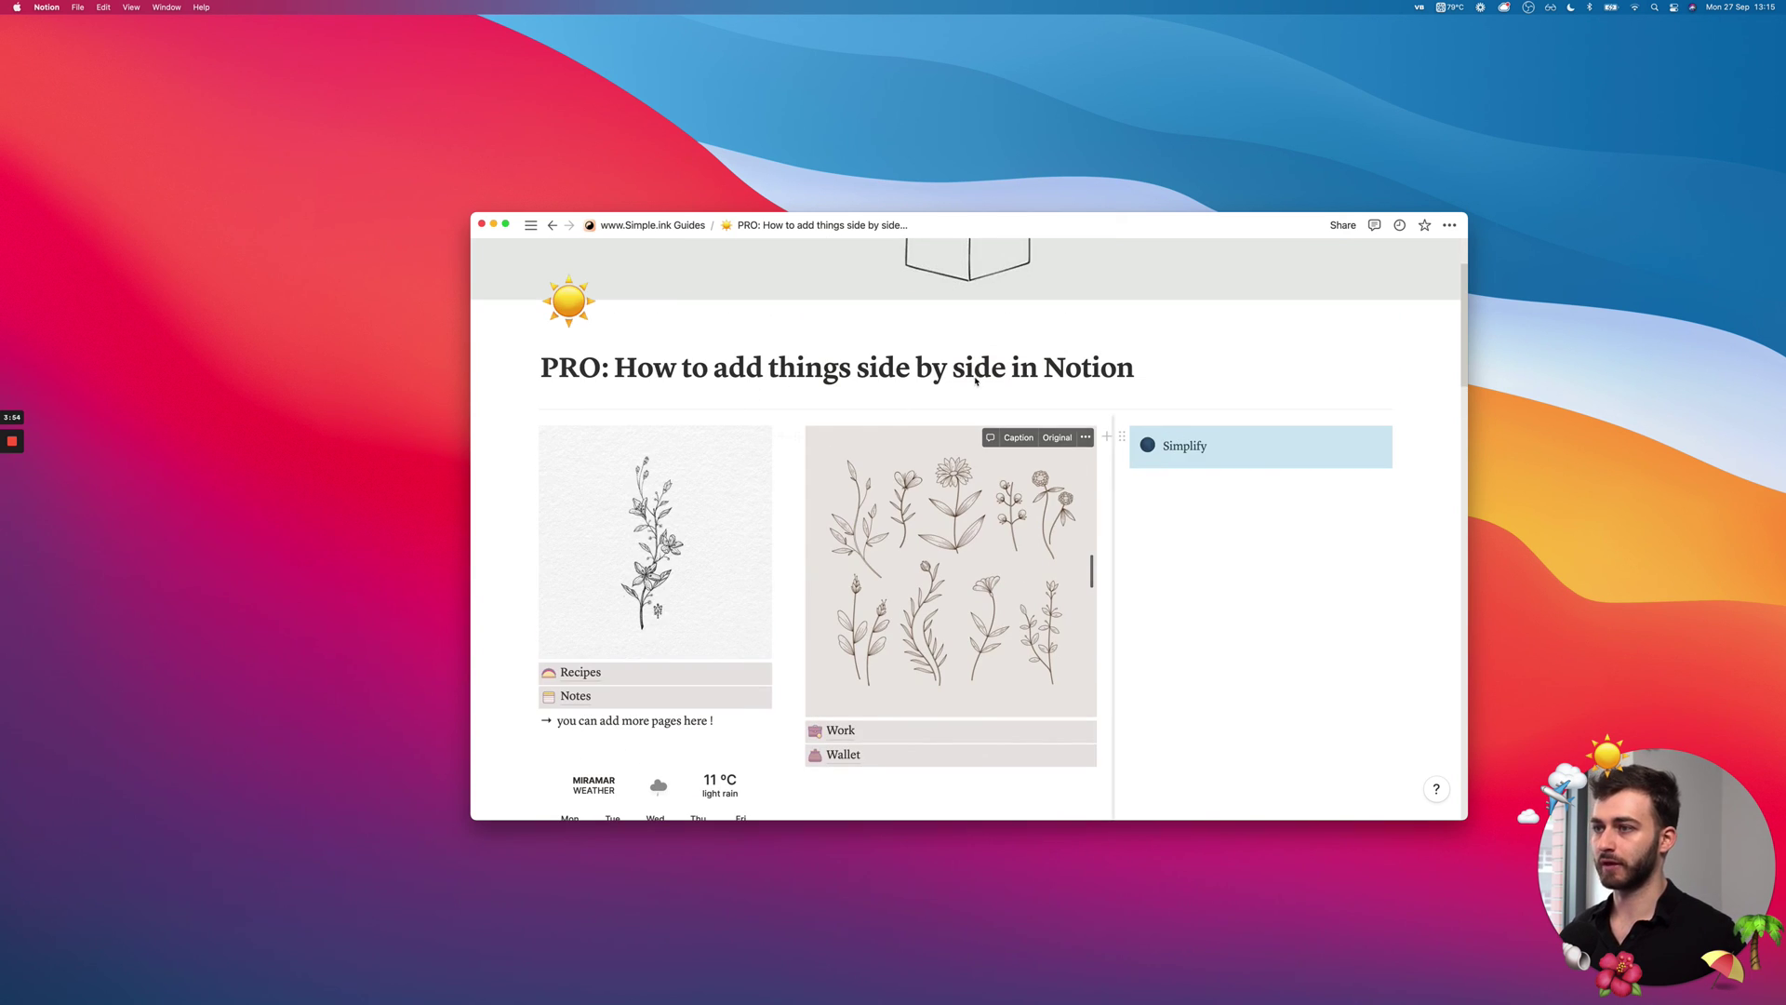